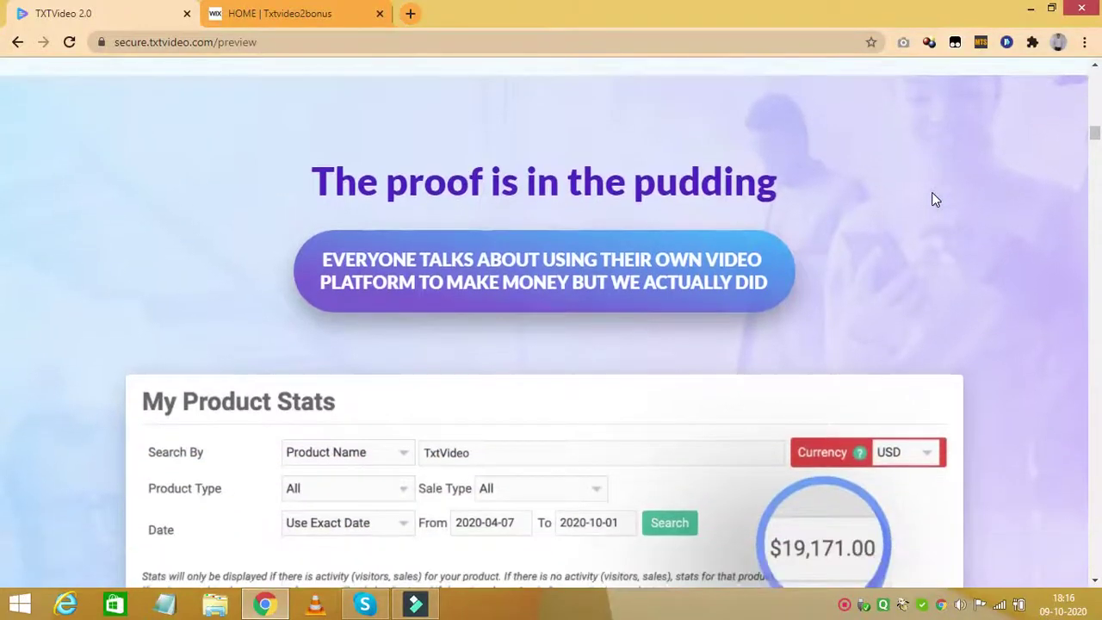
Scroll the TXTVideo 2.0 sales page past the stats table and percentage cards to the 48K-view Facebook ad.
scroll(932, 192, "down", 8)
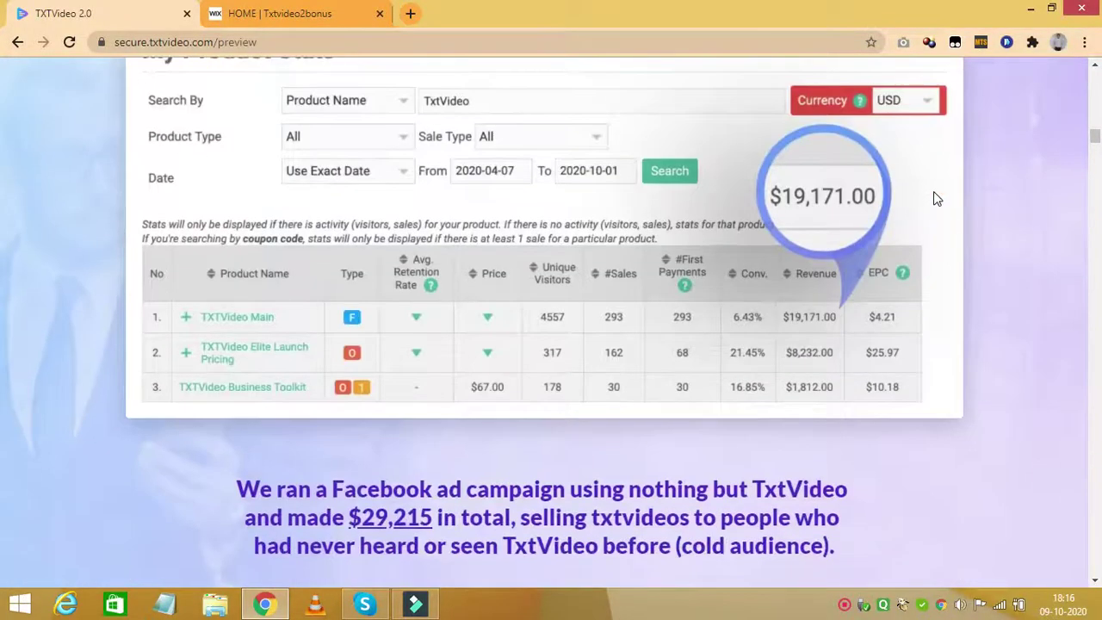
scroll(936, 199, "down", 10)
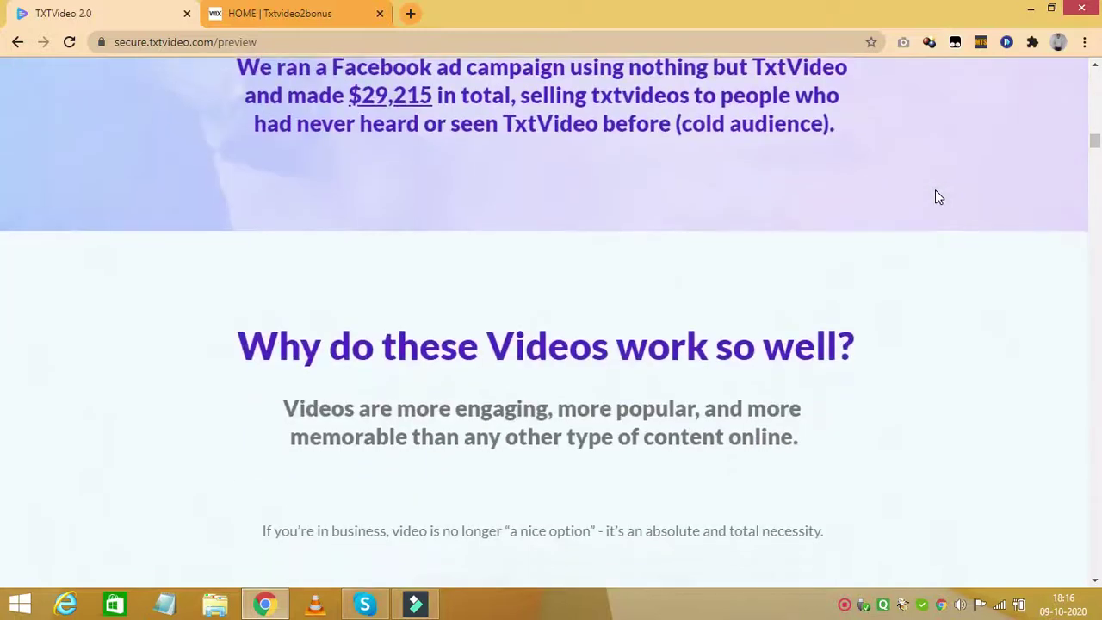
scroll(937, 197, "down", 11)
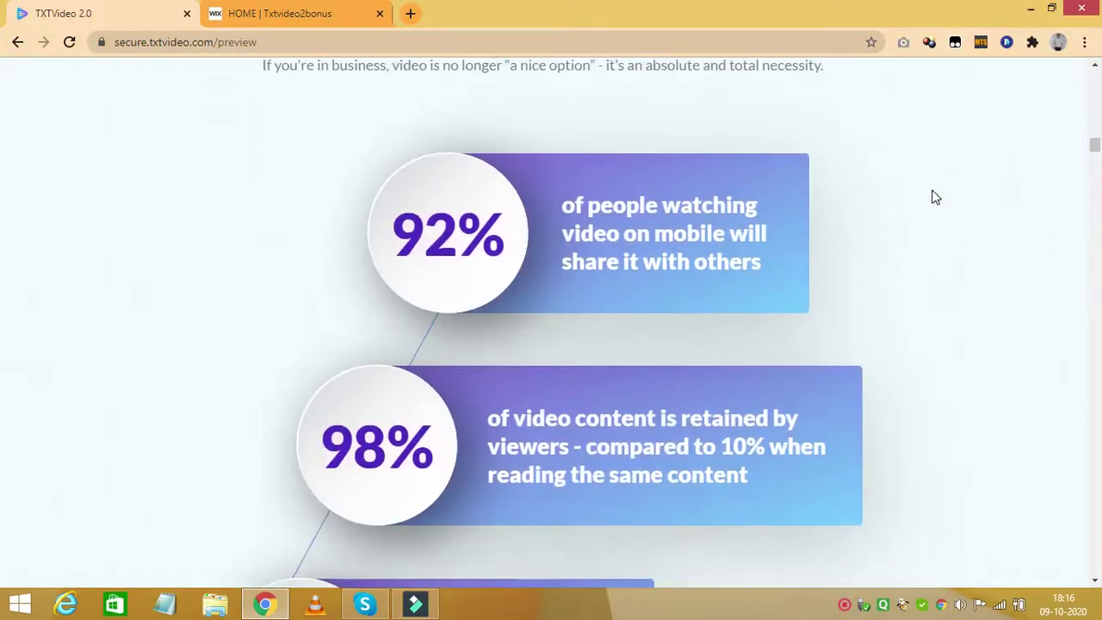
scroll(935, 197, "down", 4)
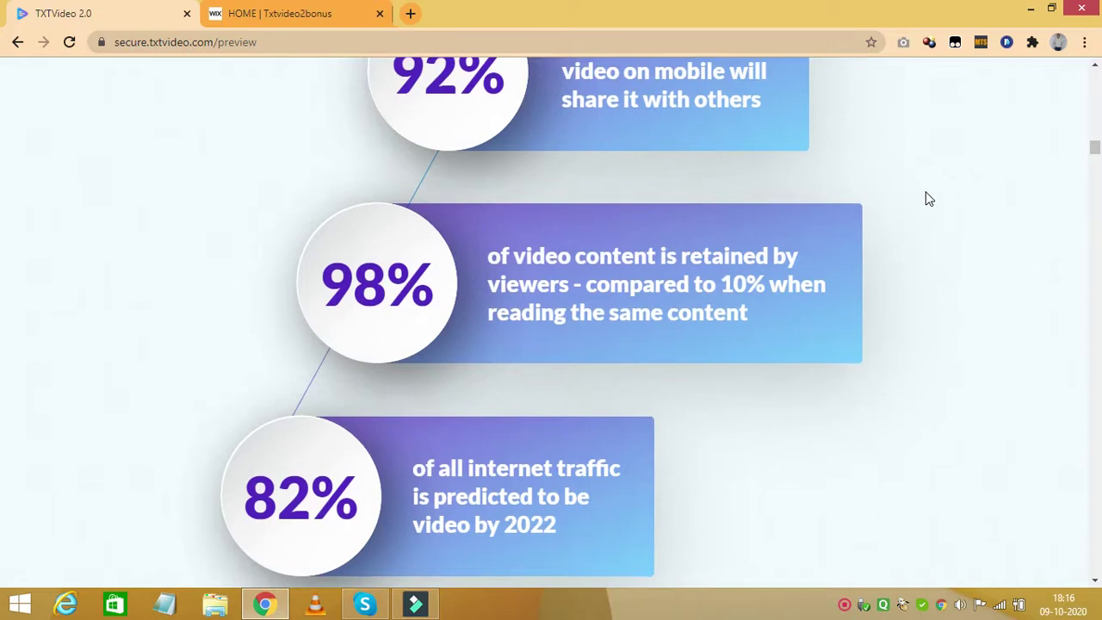
scroll(925, 197, "down", 3)
scroll(925, 197, "down", 2)
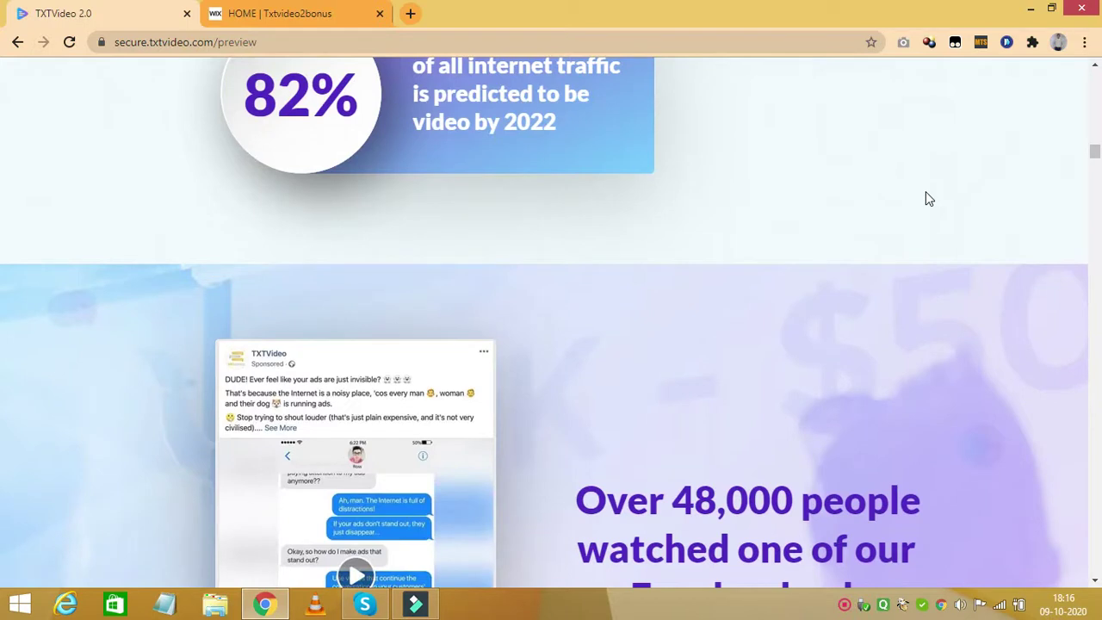
scroll(925, 197, "down", 3)
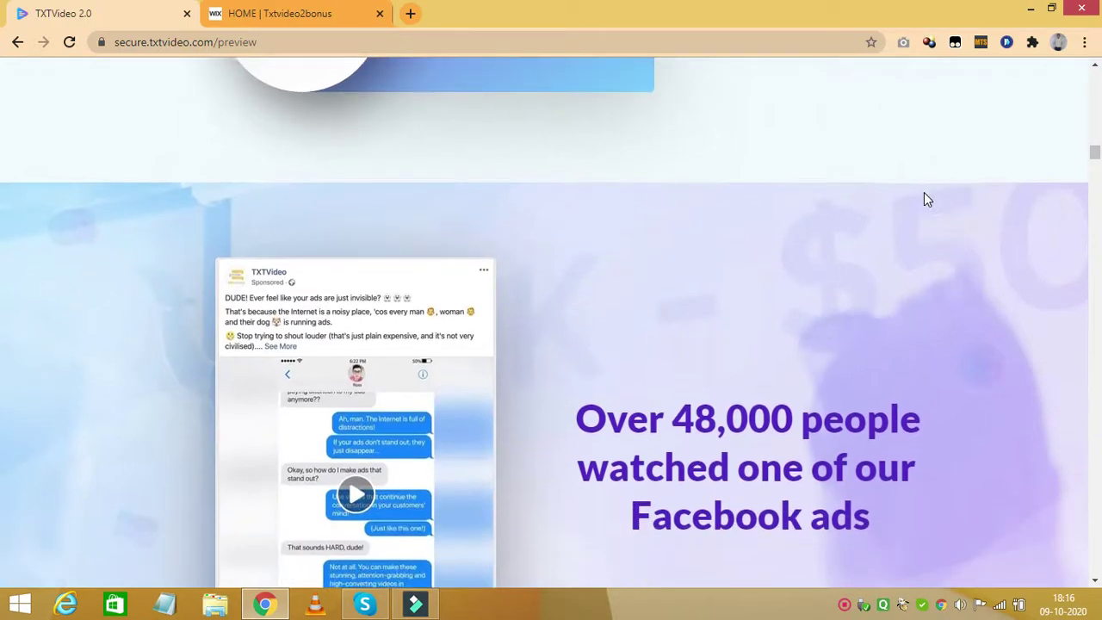
scroll(924, 198, "down", 1)
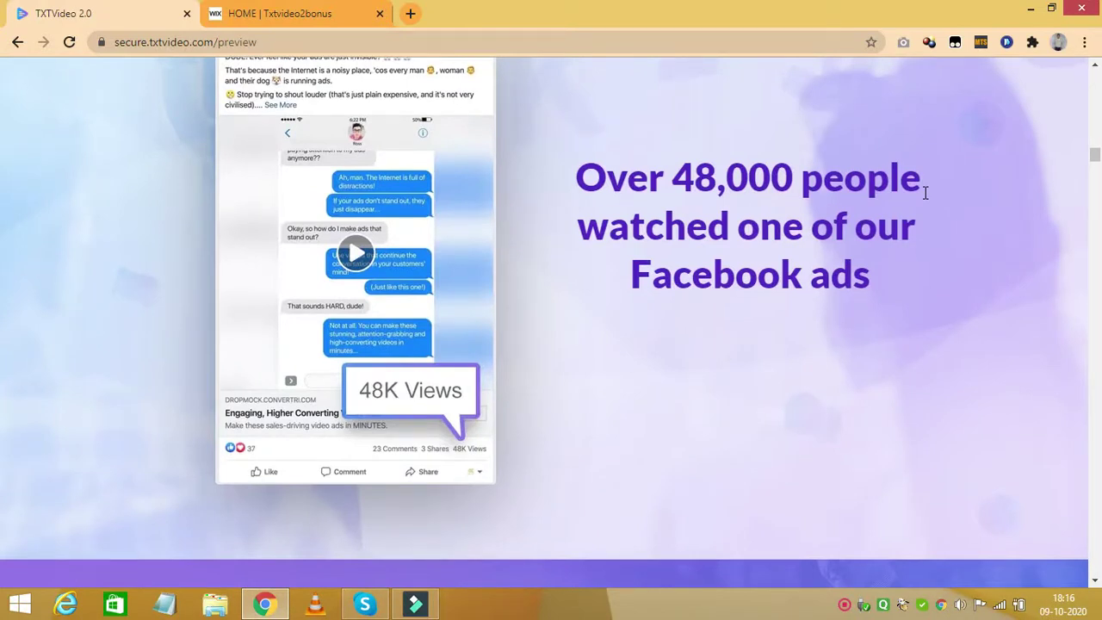
scroll(793, 311, "down", 2)
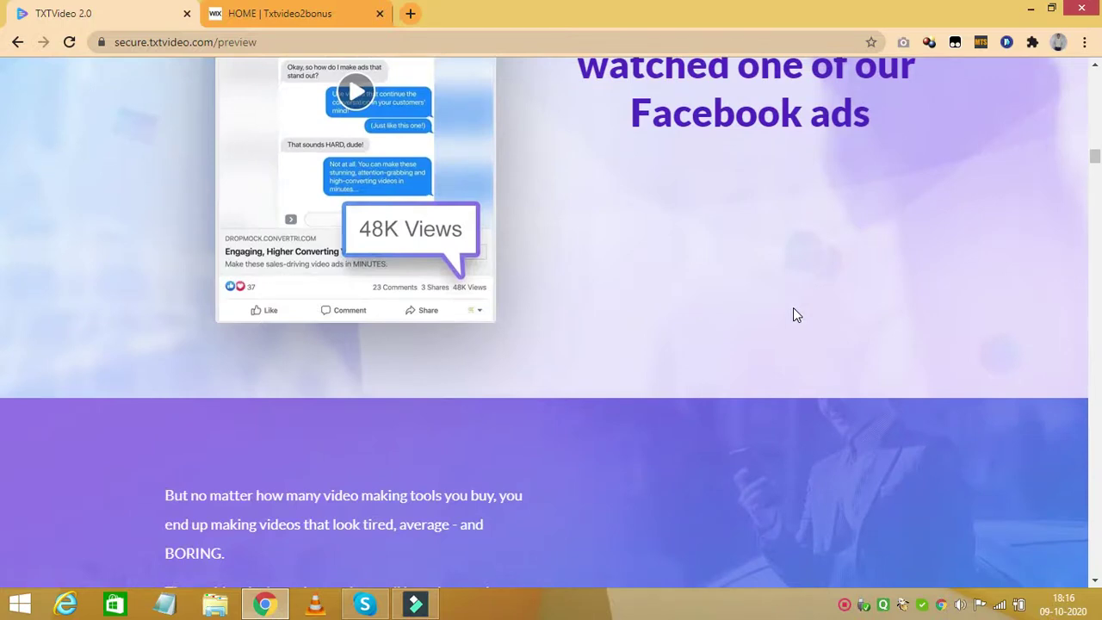
scroll(791, 310, "down", 2)
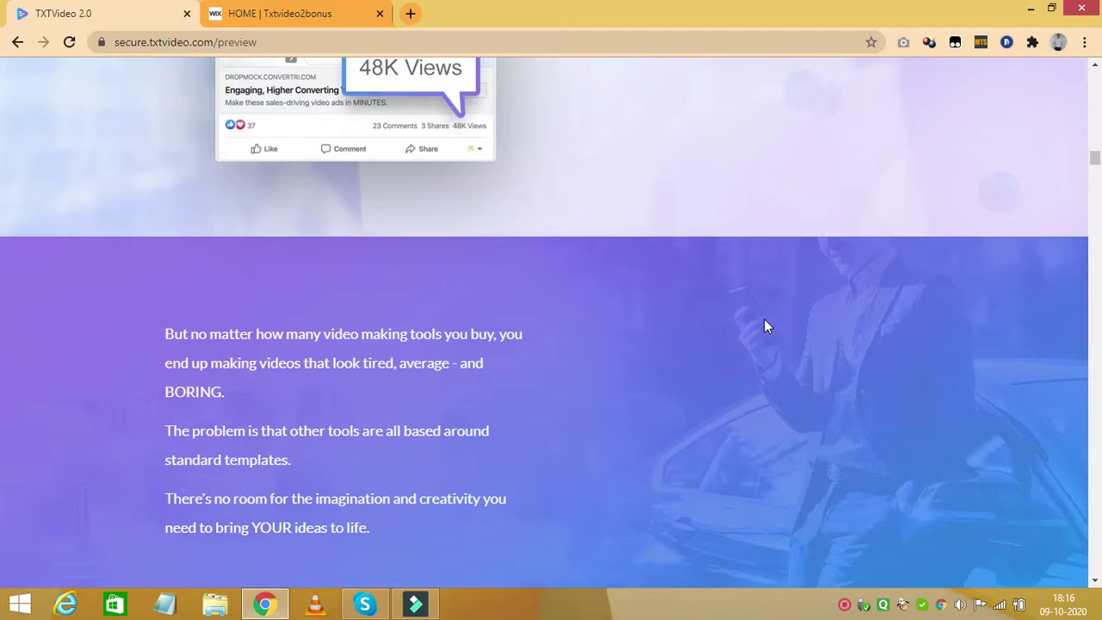
Keep scrolling past the TXT Stories examples until the 'No matter your industry' heading appears.
scroll(743, 319, "down", 1)
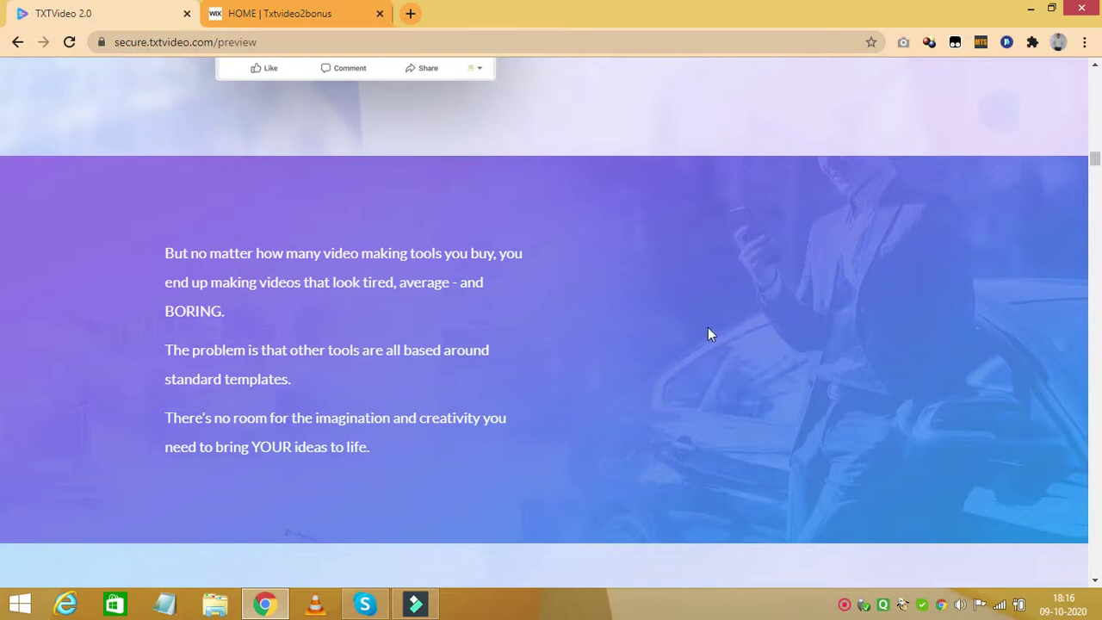
scroll(655, 326, "down", 1)
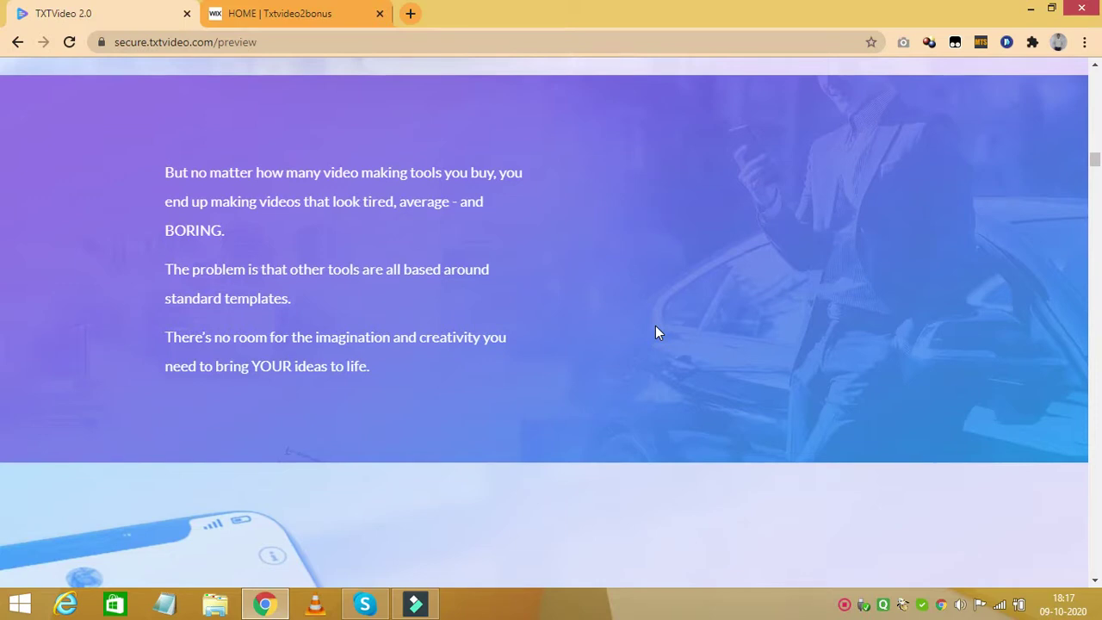
scroll(655, 333, "down", 2)
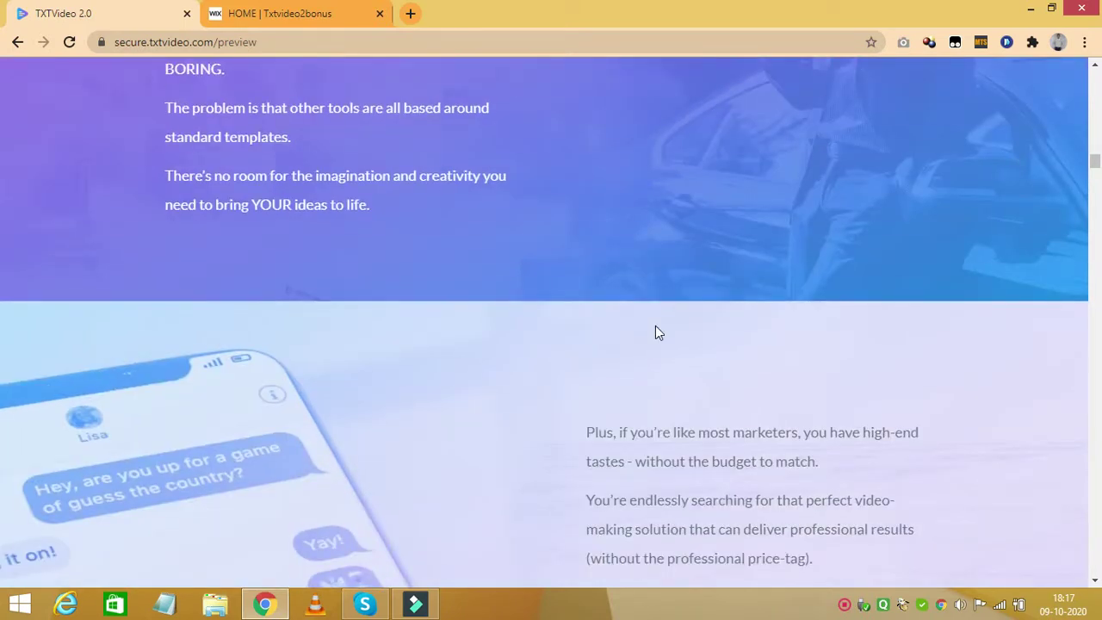
scroll(655, 333, "down", 2)
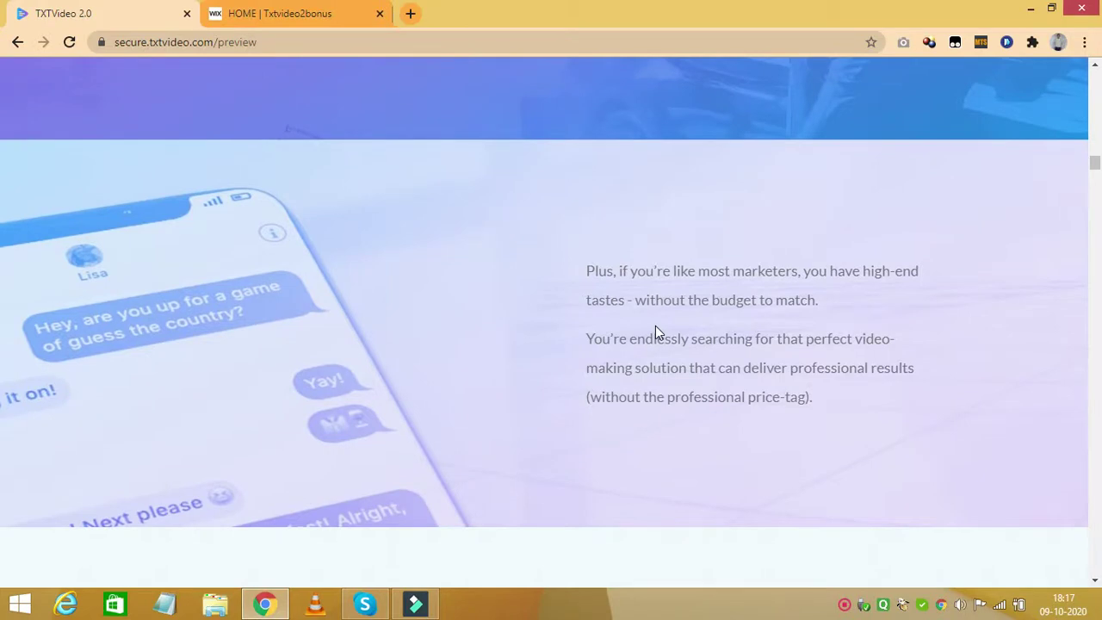
scroll(653, 327, "down", 4)
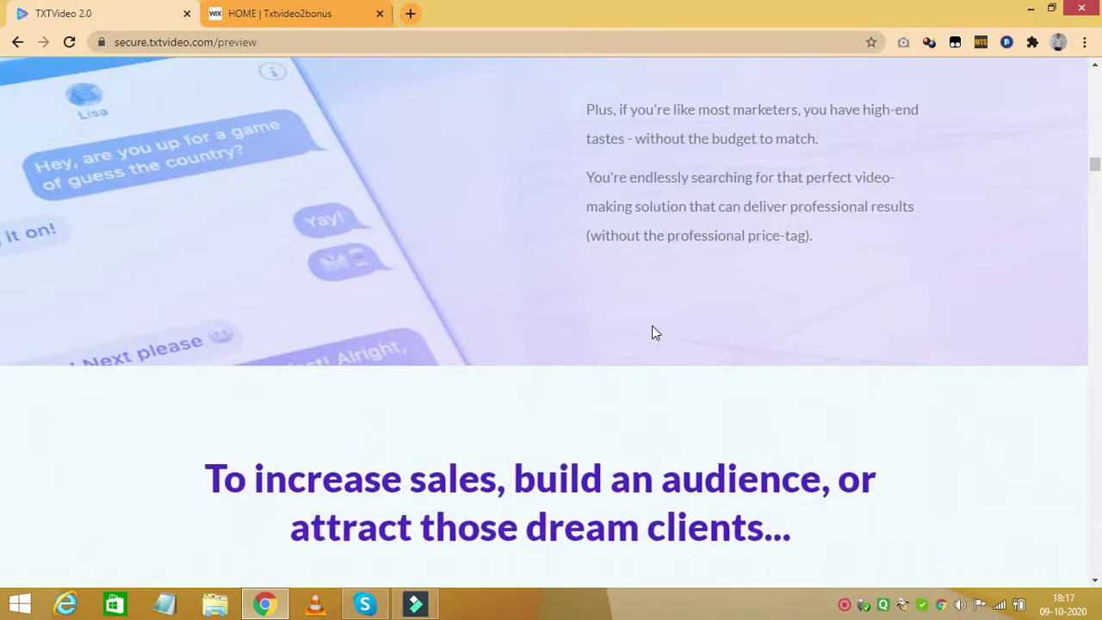
scroll(651, 327, "down", 9)
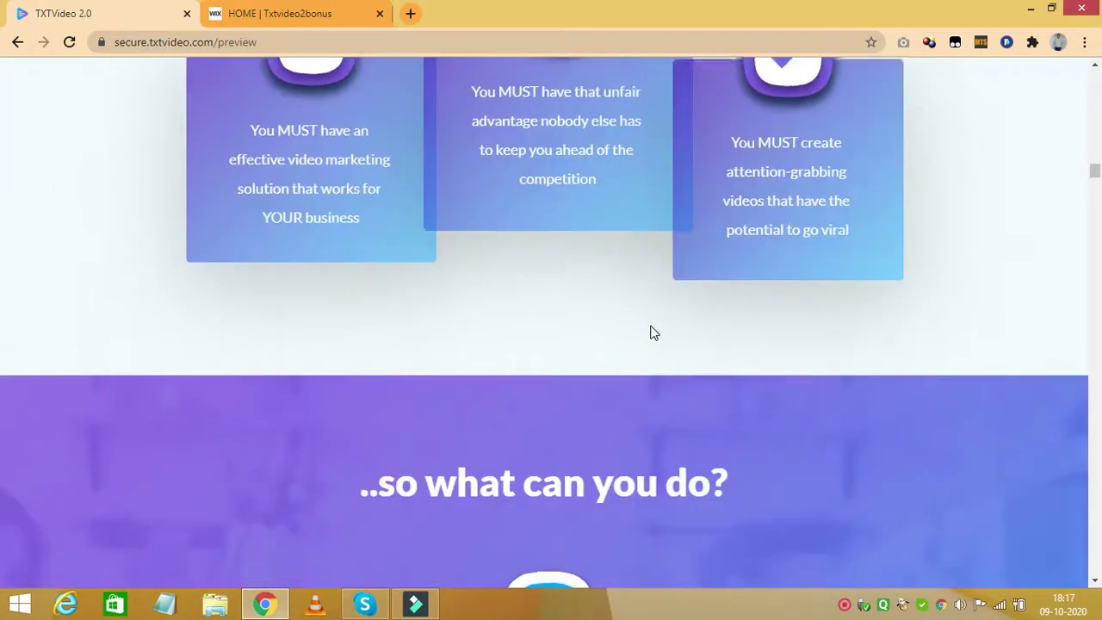
scroll(651, 331, "down", 8)
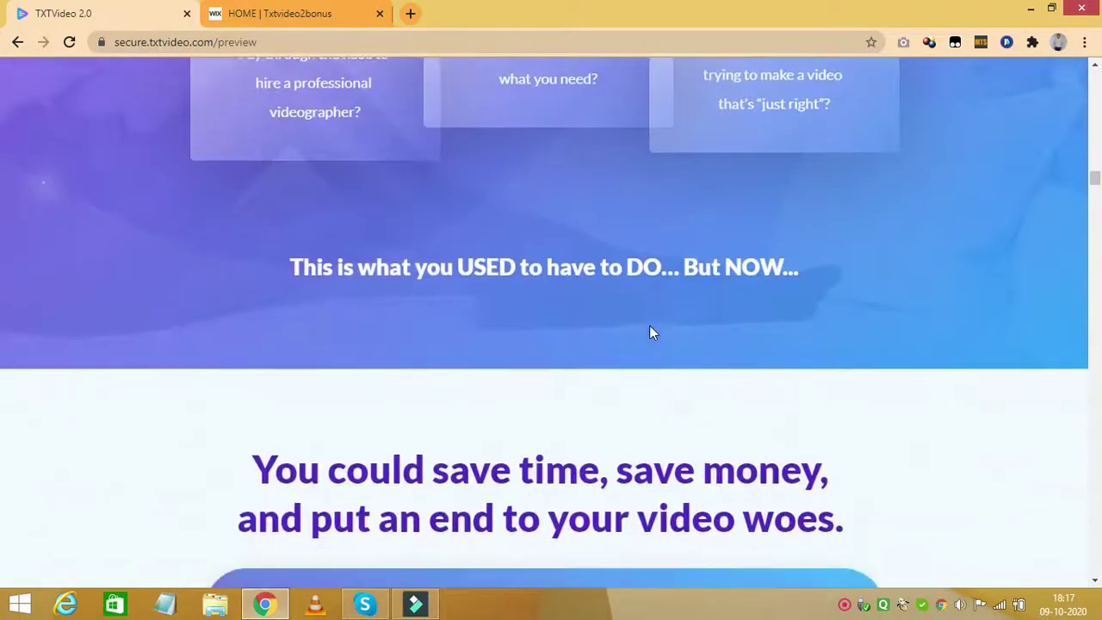
scroll(649, 326, "down", 4)
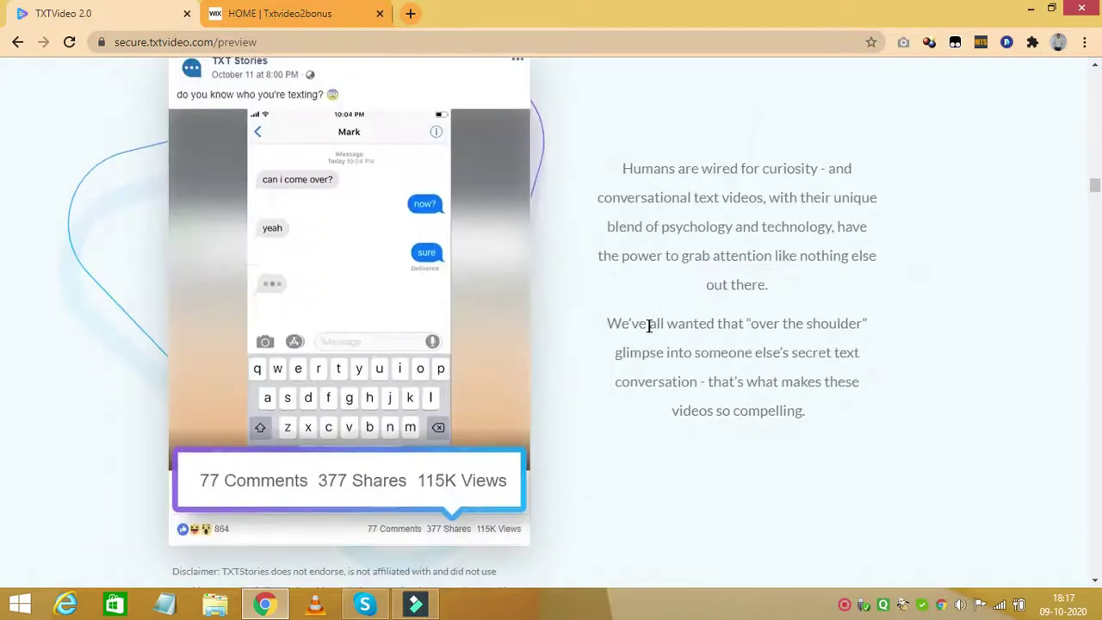
scroll(649, 327, "down", 6)
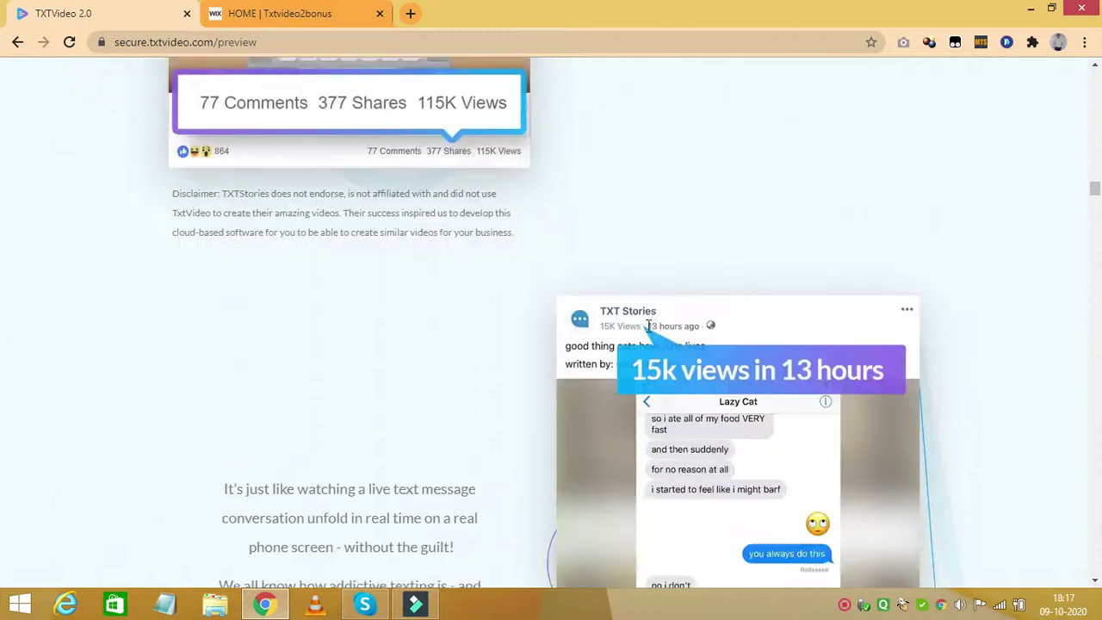
scroll(649, 333, "down", 2)
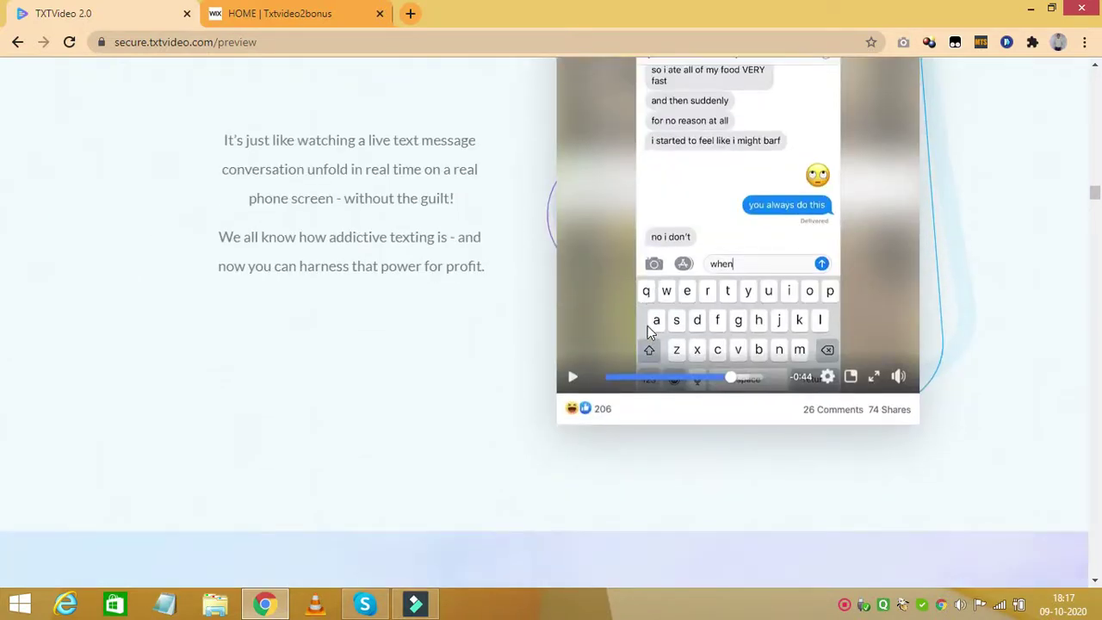
scroll(650, 333, "down", 2)
scroll(650, 333, "down", 6)
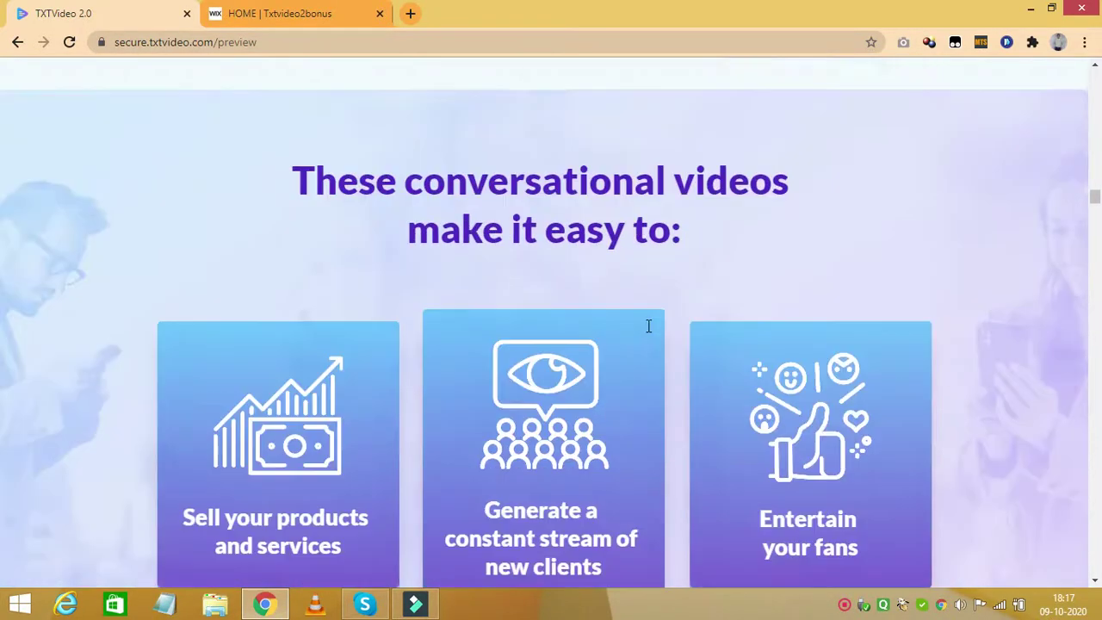
scroll(648, 329, "down", 6)
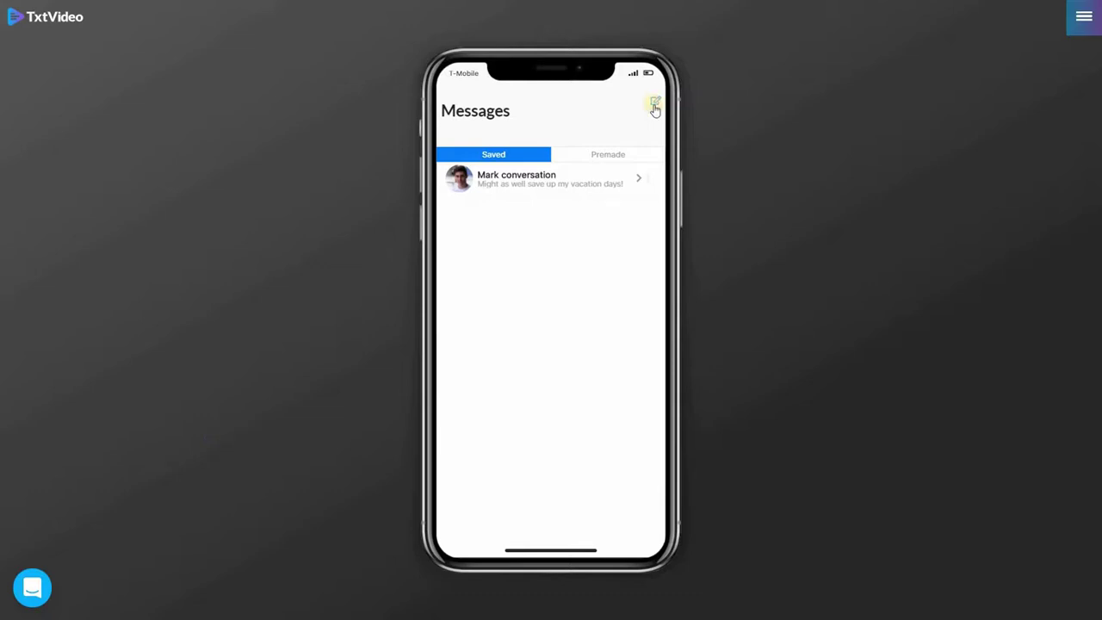
From the TxtVideo Messages list, start a new conversation.
left_click(657, 104)
Open a blank conversation with Other and save its chat settings unchanged.
left_click(657, 102)
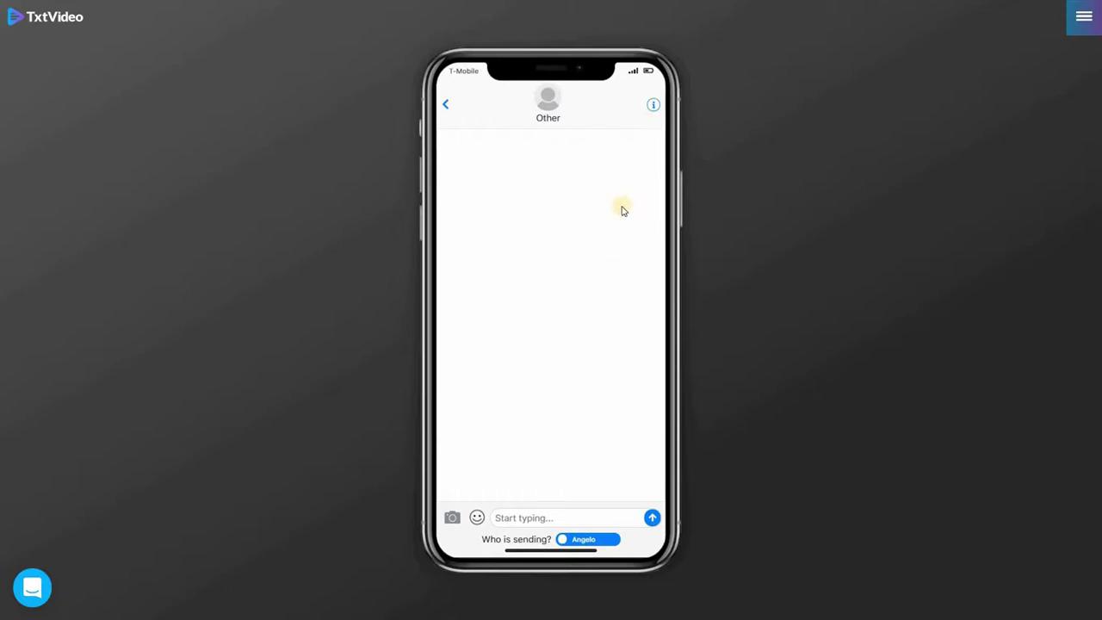
left_click(653, 104)
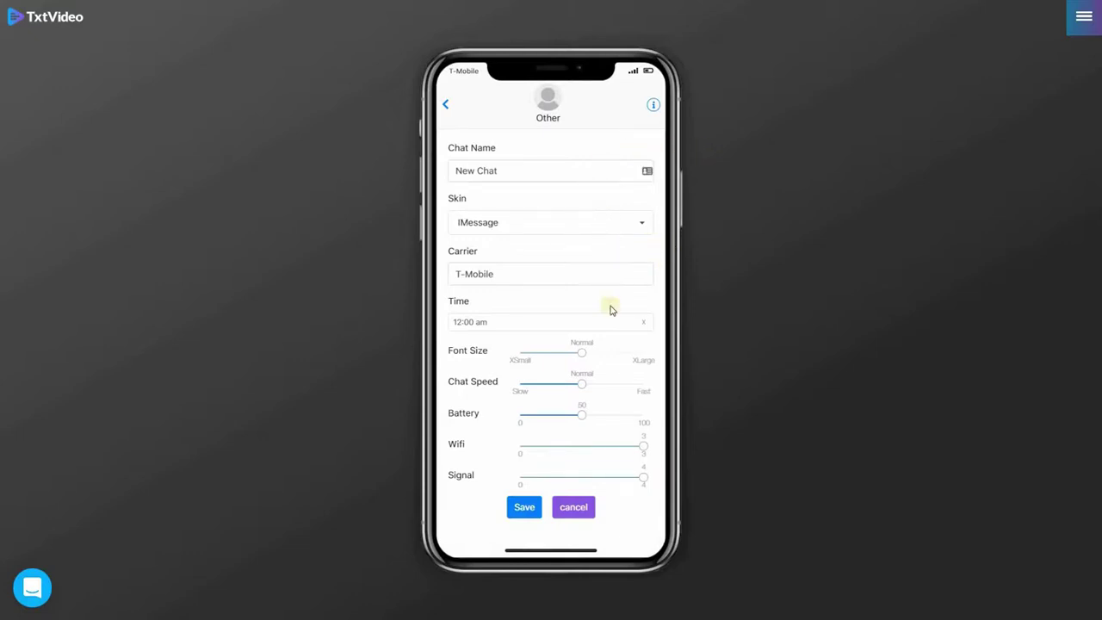
left_click(525, 507)
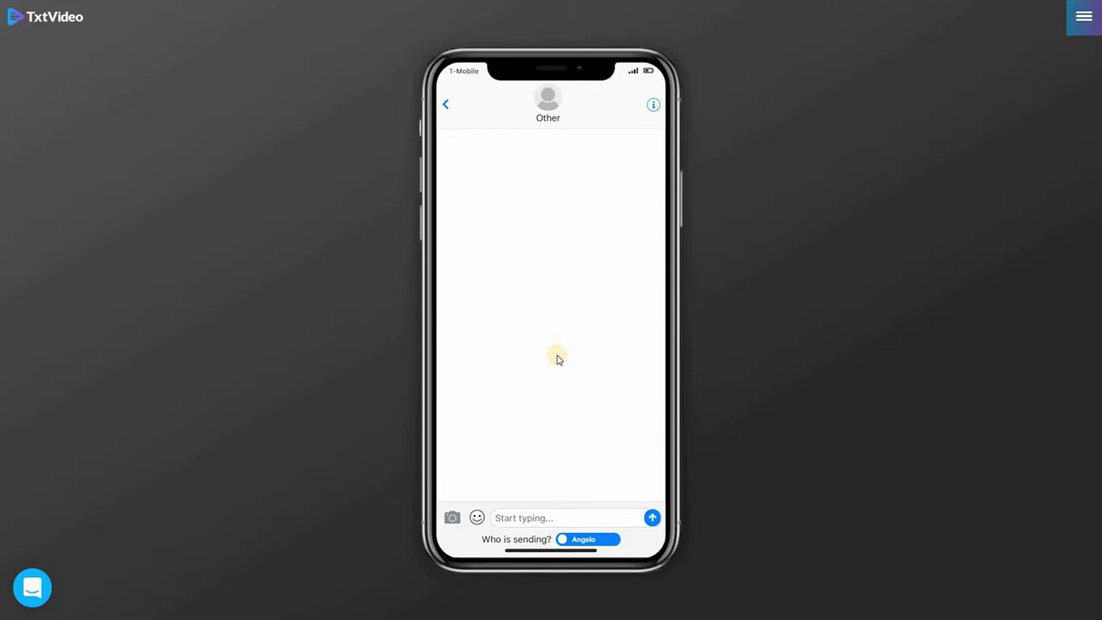
Show and dismiss the chat options list, then bring up the support chat window.
left_click(523, 551)
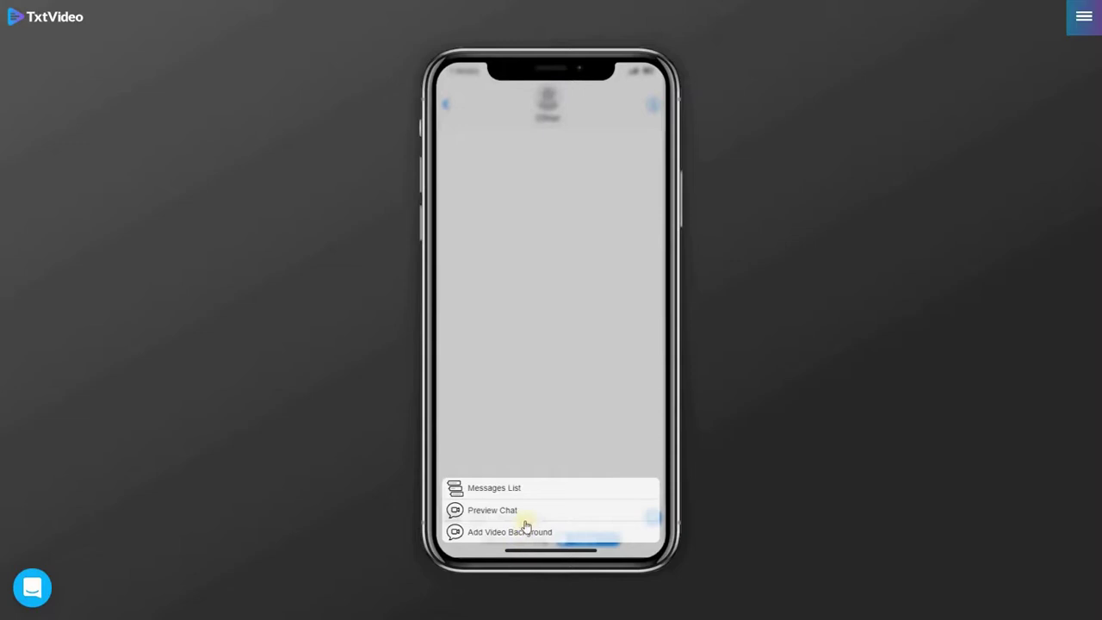
left_click(536, 362)
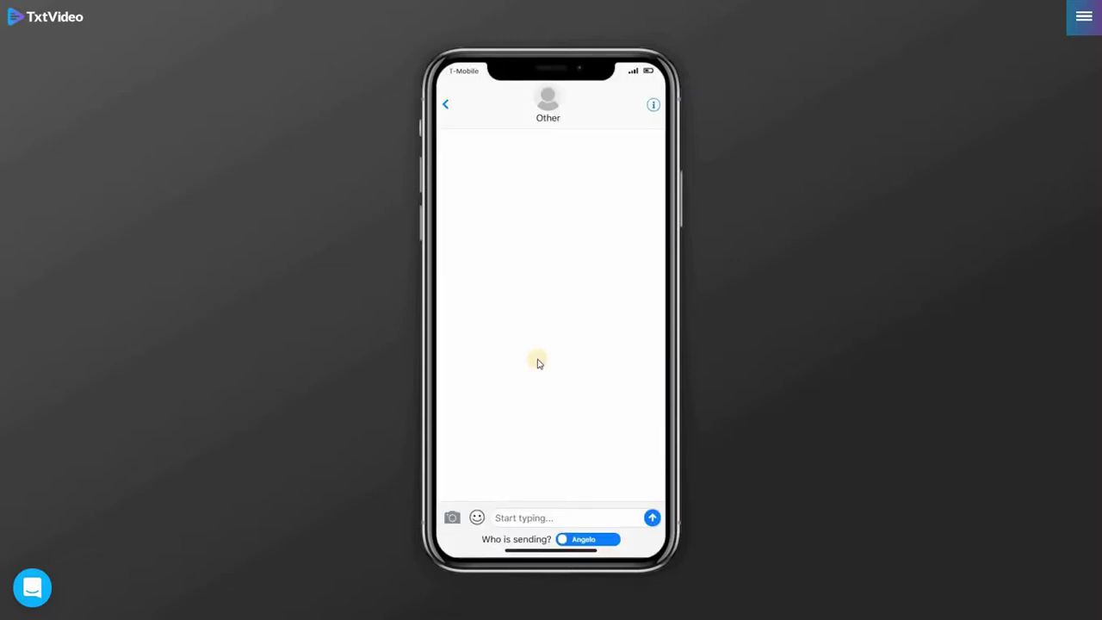
left_click(33, 588)
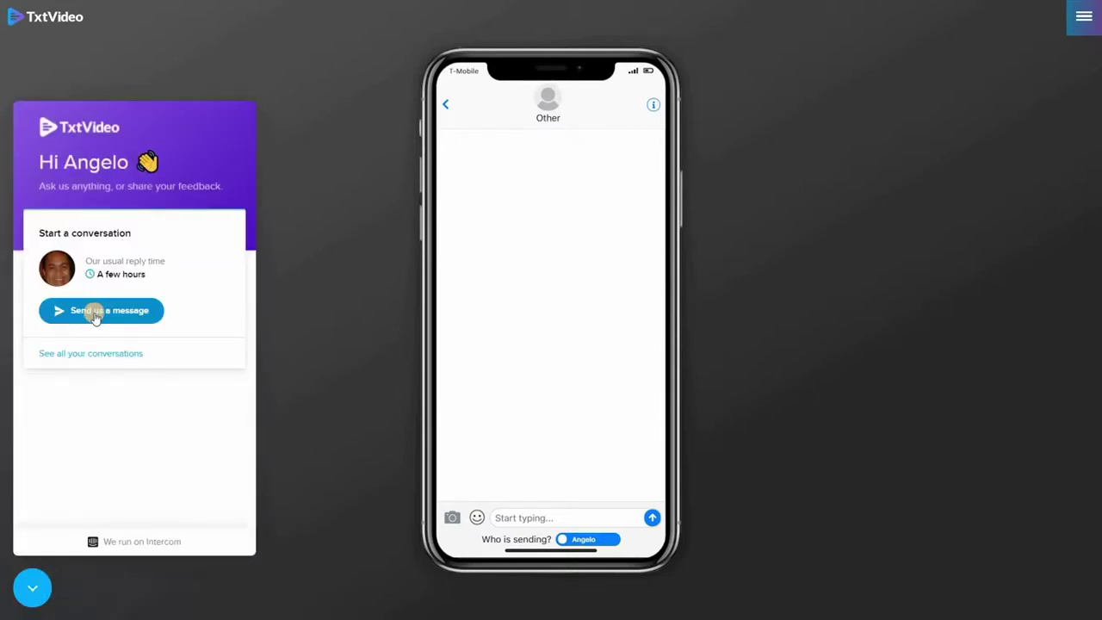
Leave the support chat without sending anything and head back toward the Messages list.
left_click(95, 314)
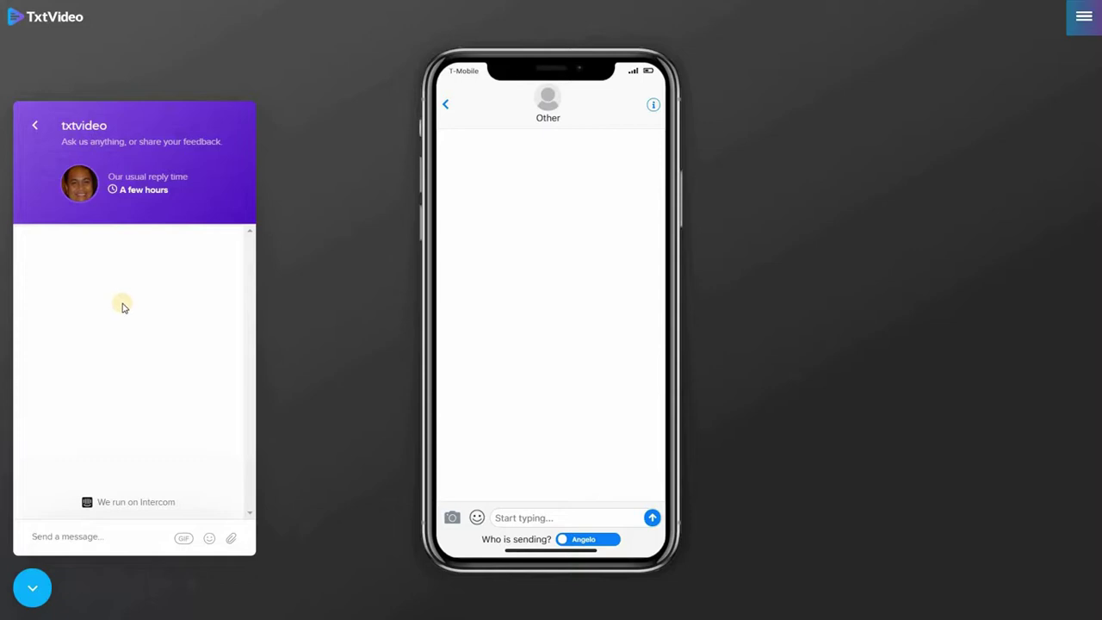
left_click(32, 588)
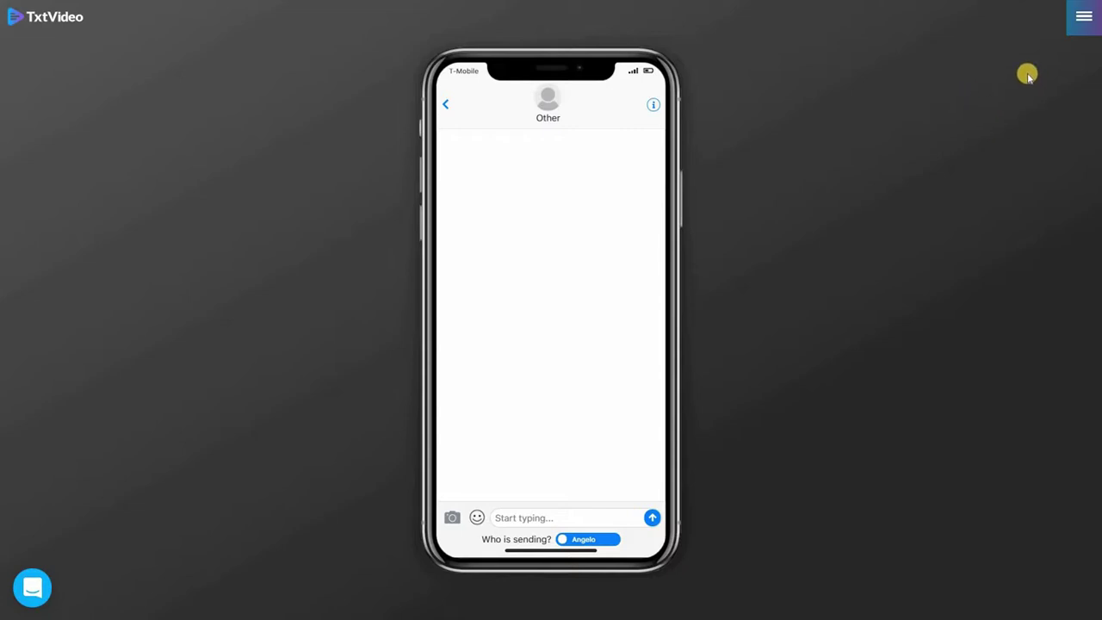
left_click(1083, 16)
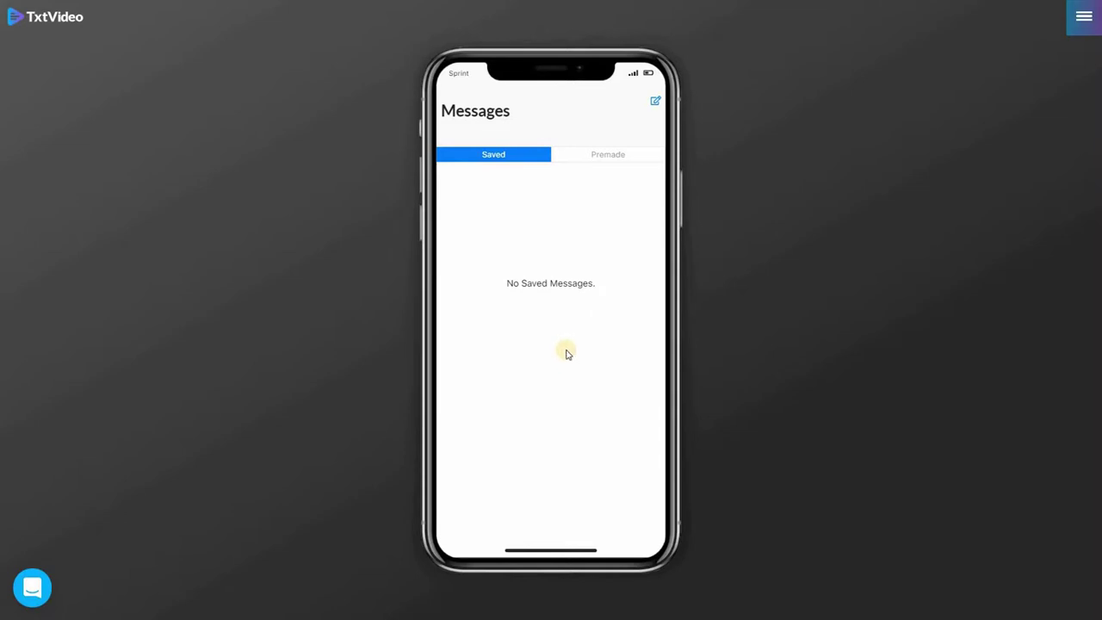
In a new chat, replace recipient name 'Other' with the contact's name, upload 'photo' as avatar, and save.
left_click(656, 103)
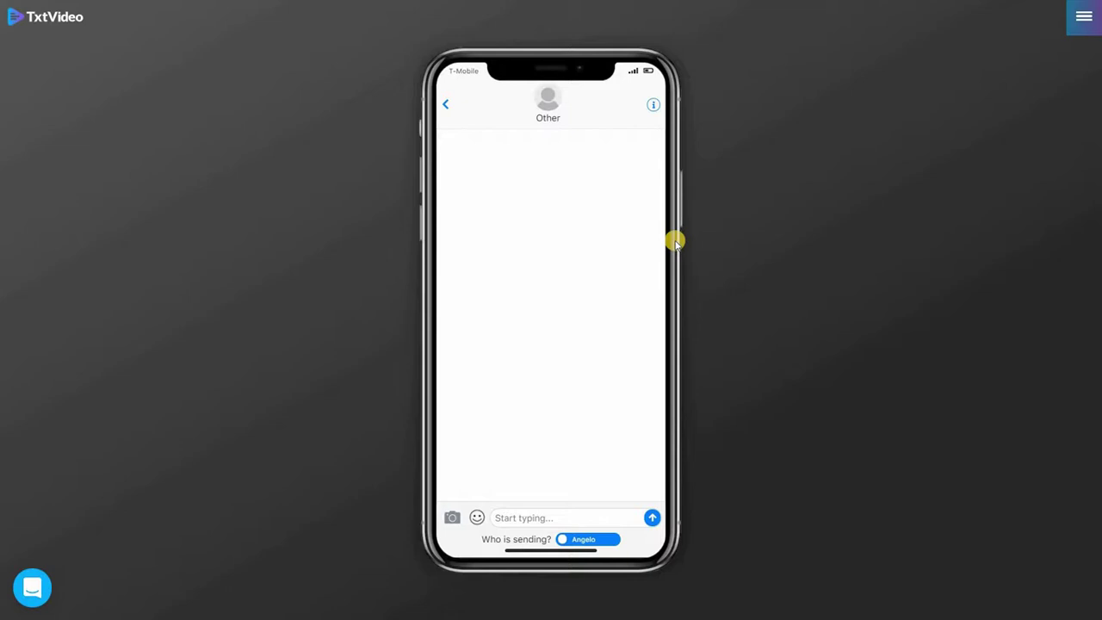
left_click(552, 122)
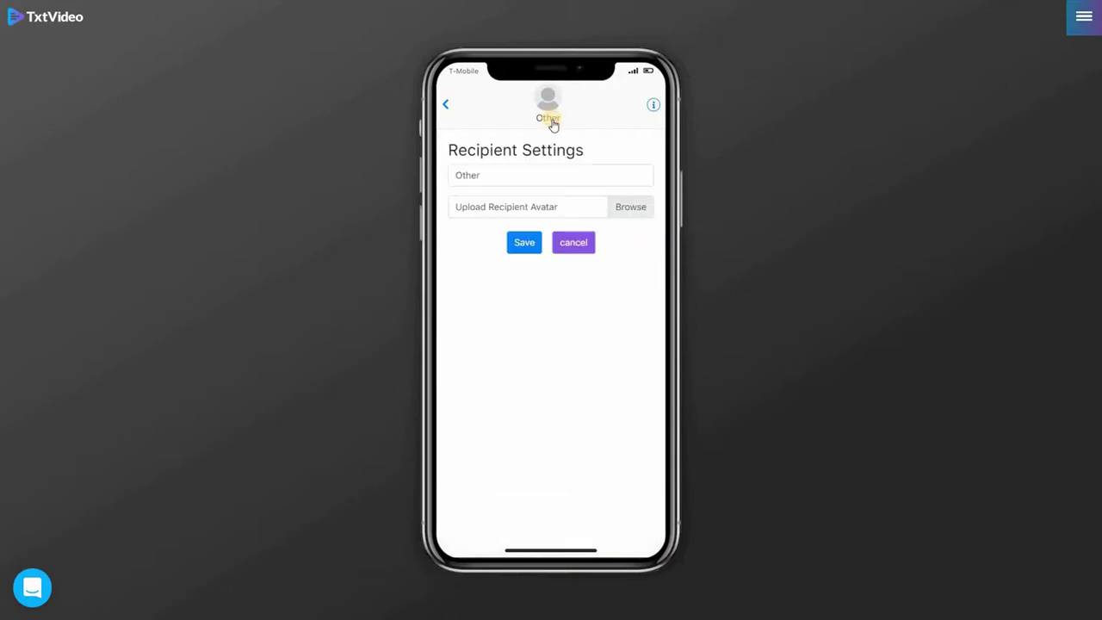
left_click(509, 177)
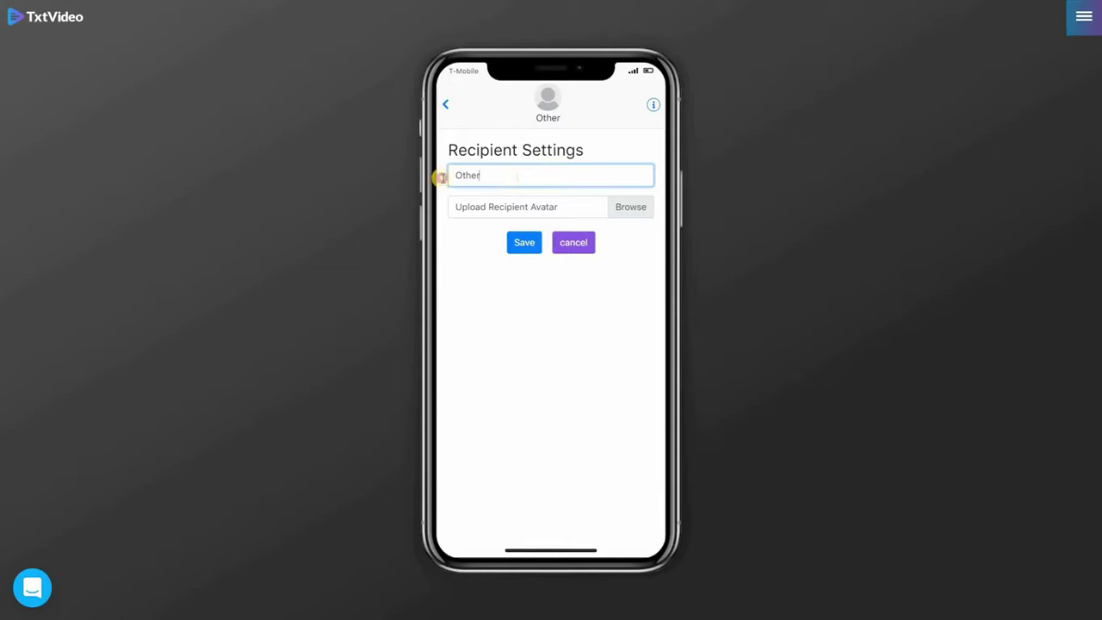
left_click_drag(438, 178, 637, 216)
type("Mark")
left_click(634, 209)
left_click(712, 109)
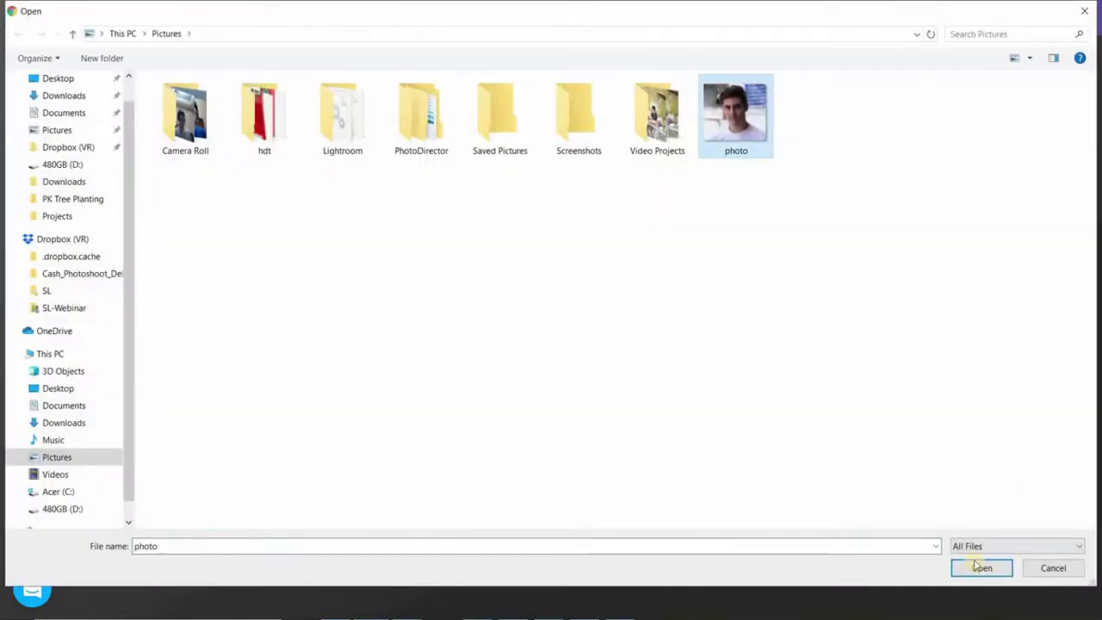
left_click(981, 567)
left_click(513, 241)
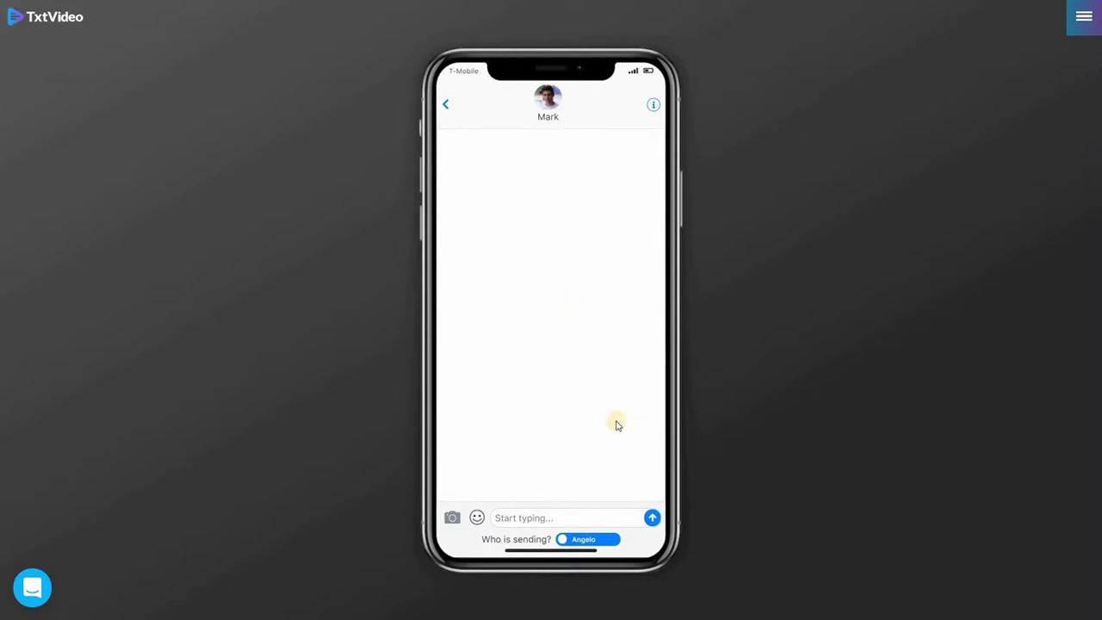
Send 'Hey', then as the other person reply 'Yup' and 'Decided to go in anyway'.
left_click(548, 517)
type("Hey Mark are you at the office?")
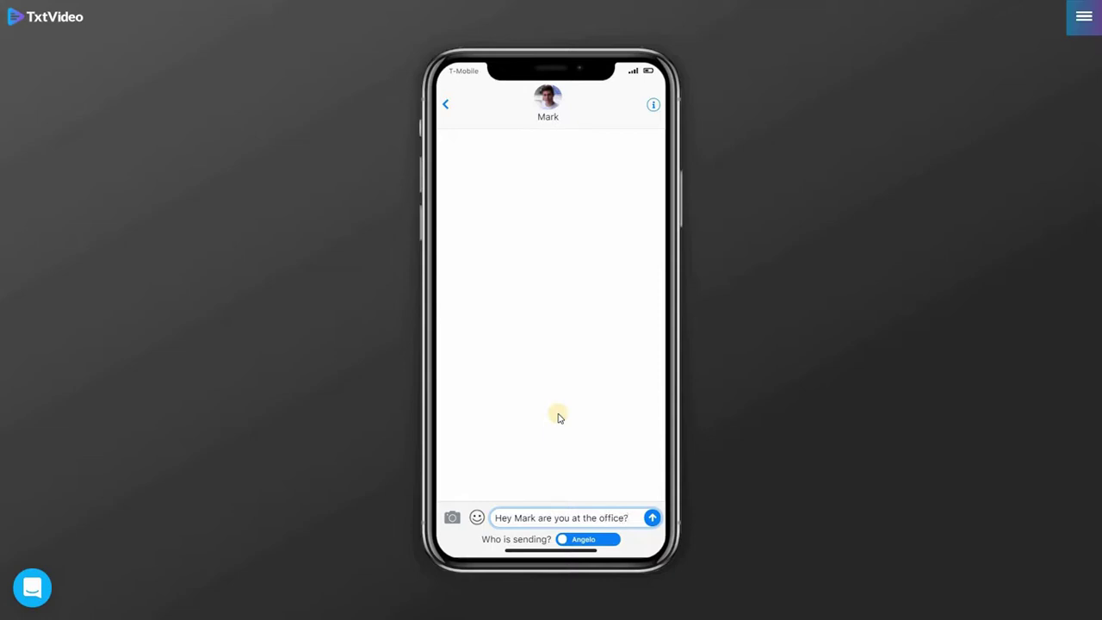
key("Return")
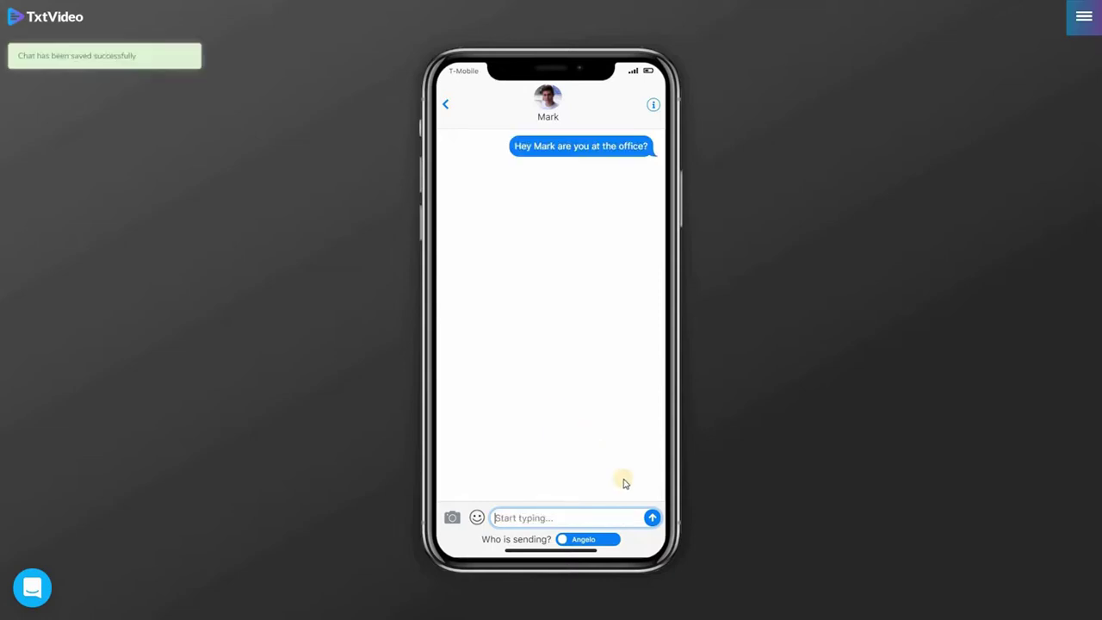
left_click(584, 539)
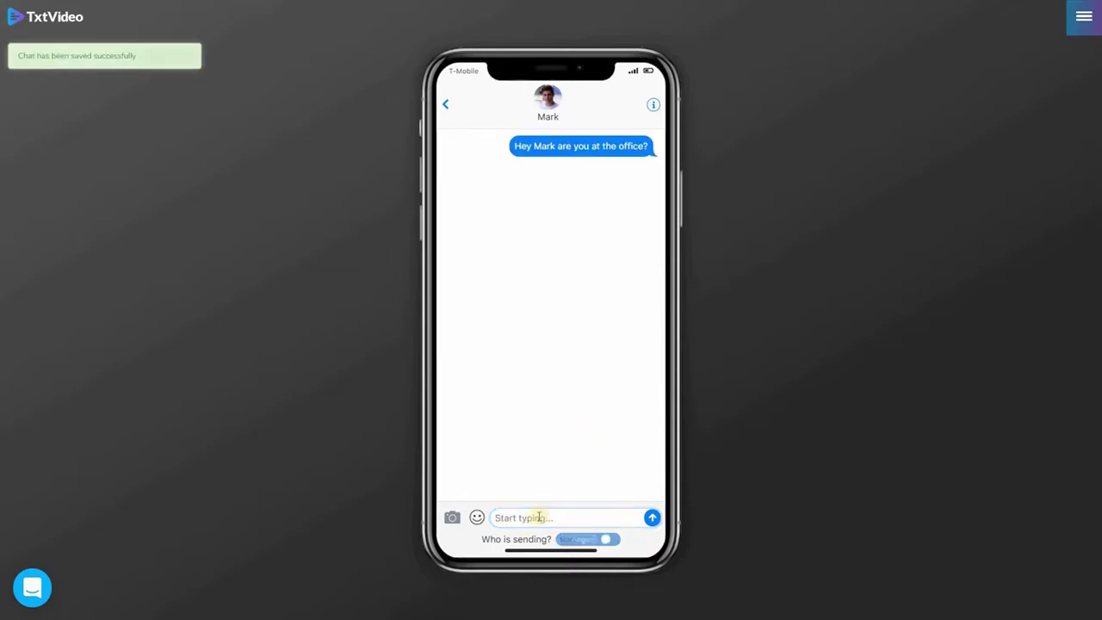
type("Yup")
key("Return")
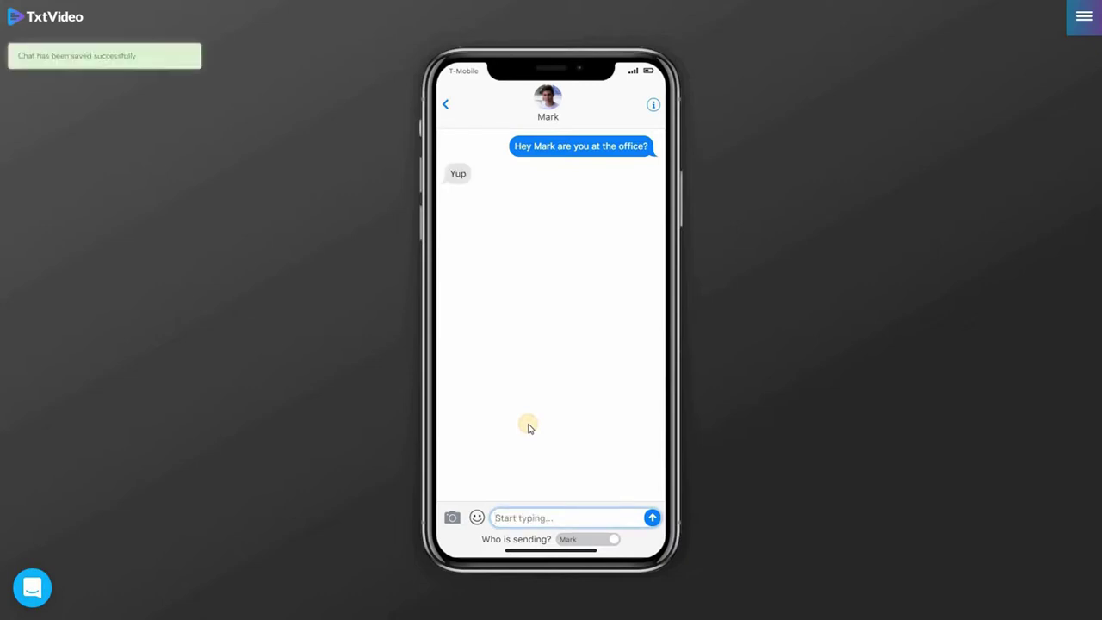
type("Decided to g")
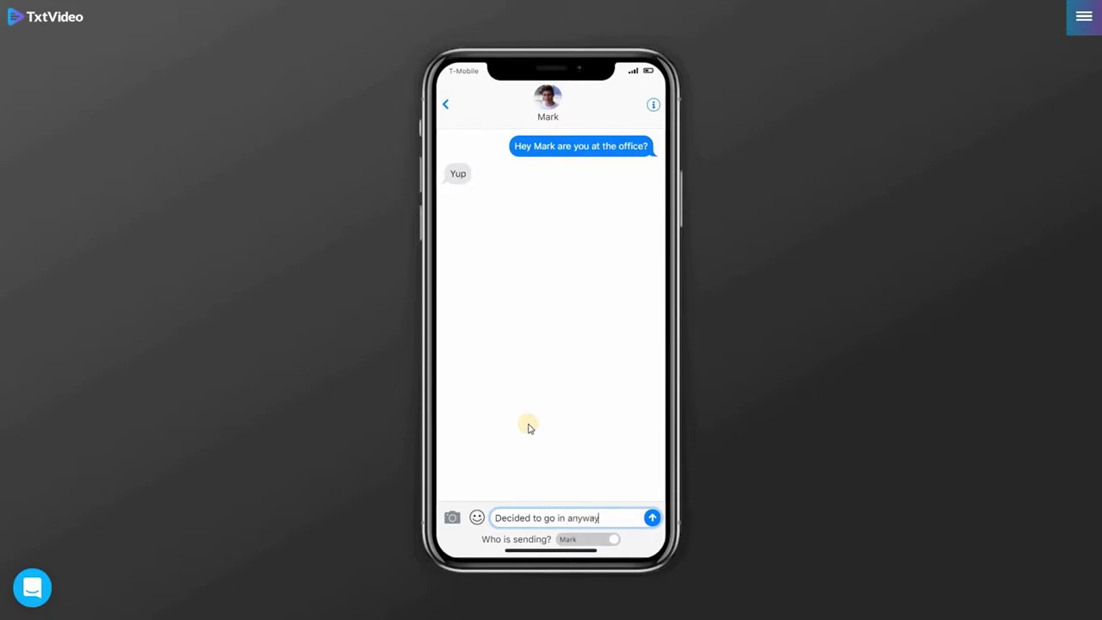
type("o in anyway")
key("Return")
Ask whether they're on leave, then have them reply 'Might as well save up my vacation days!'.
left_click(585, 539)
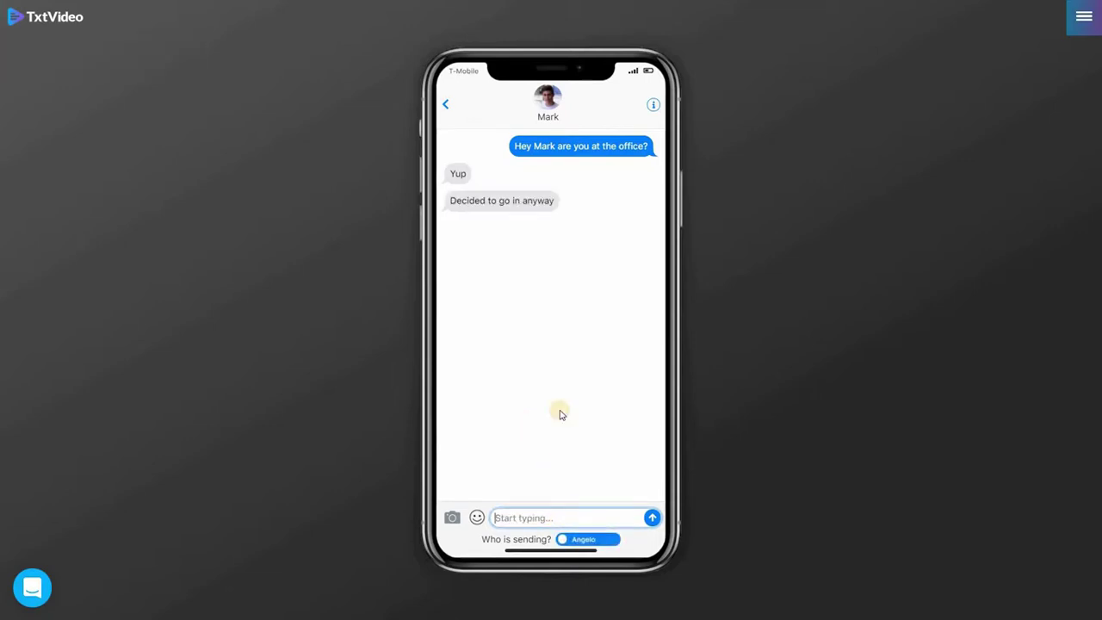
type("I thought you were still on leave?")
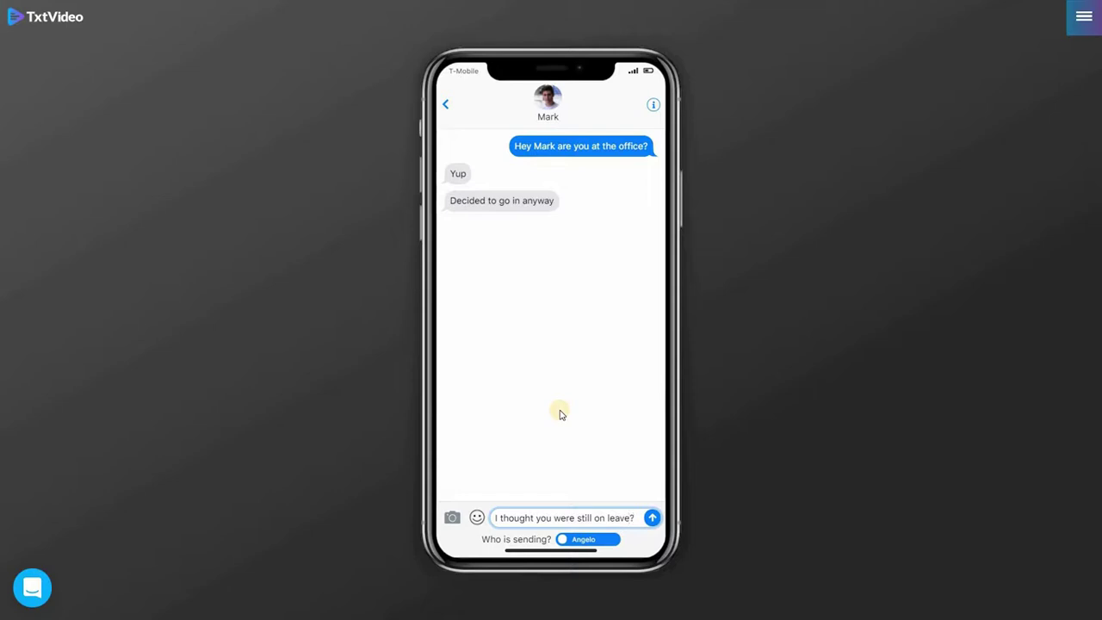
key("Return")
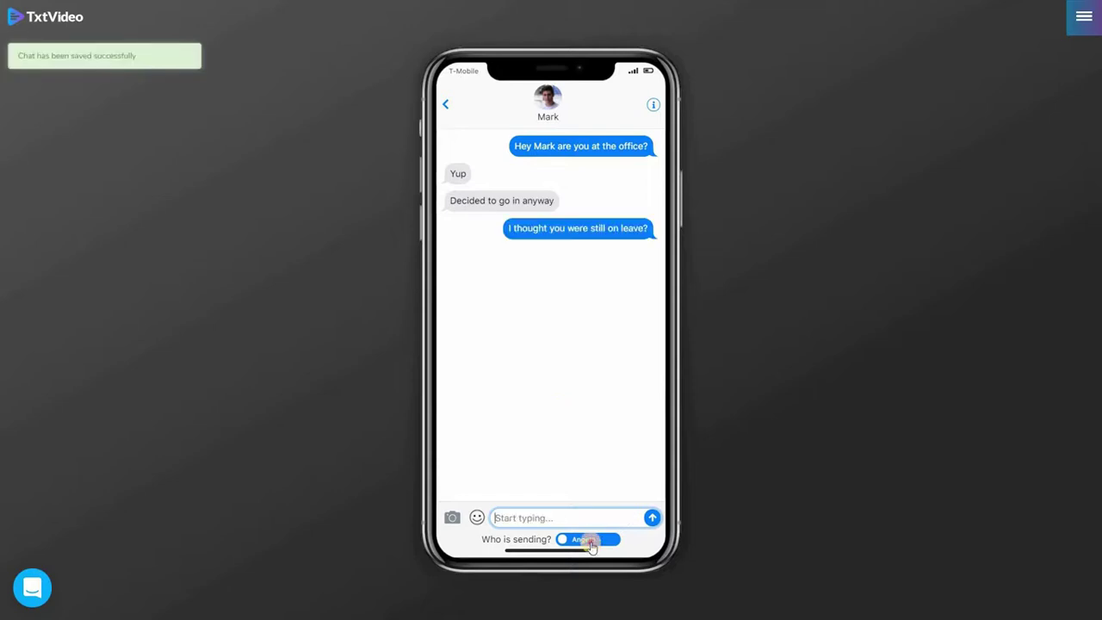
left_click(590, 538)
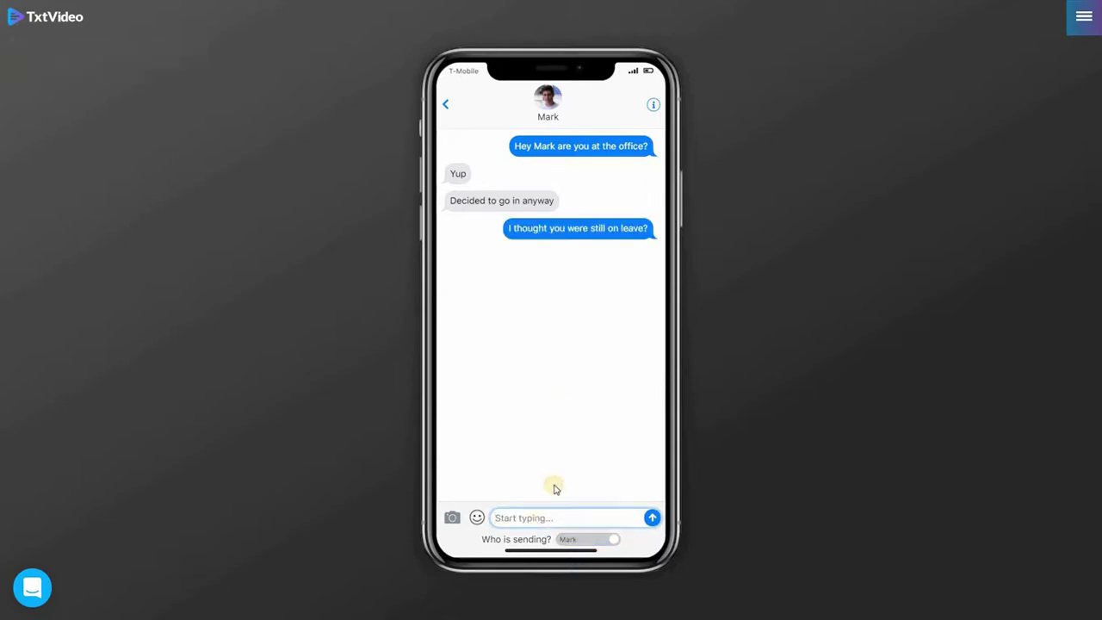
type("Mig")
type("ht as well save up my vacation days!")
key("Return")
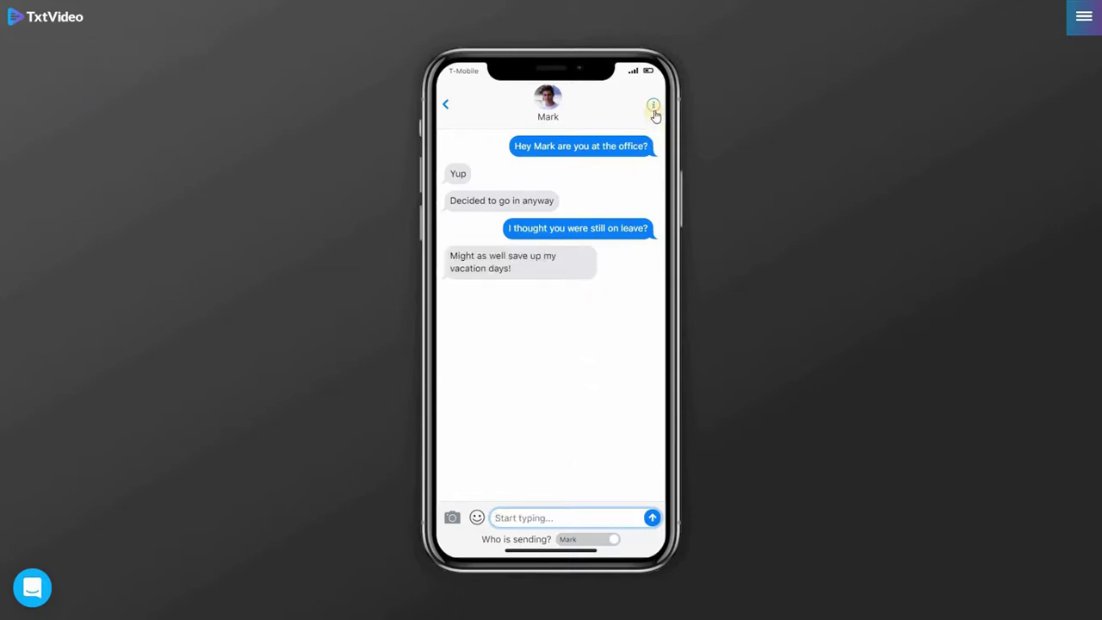
Rename the chat after the contact, keep the iMessage skin, and set the carrier to Sprint.
left_click(654, 107)
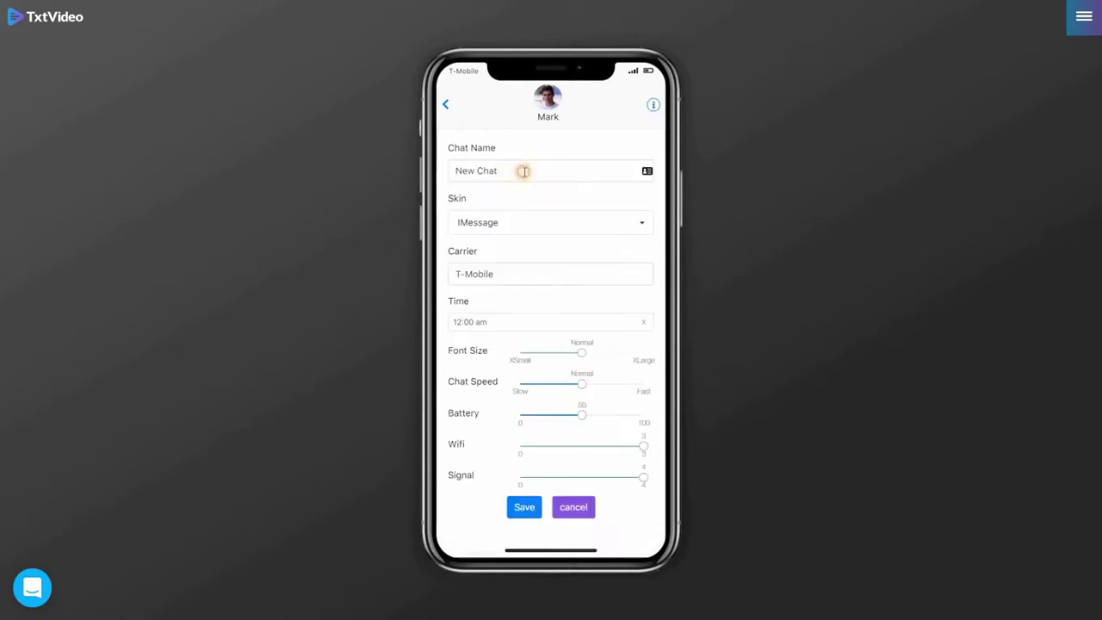
triple_click(501, 170)
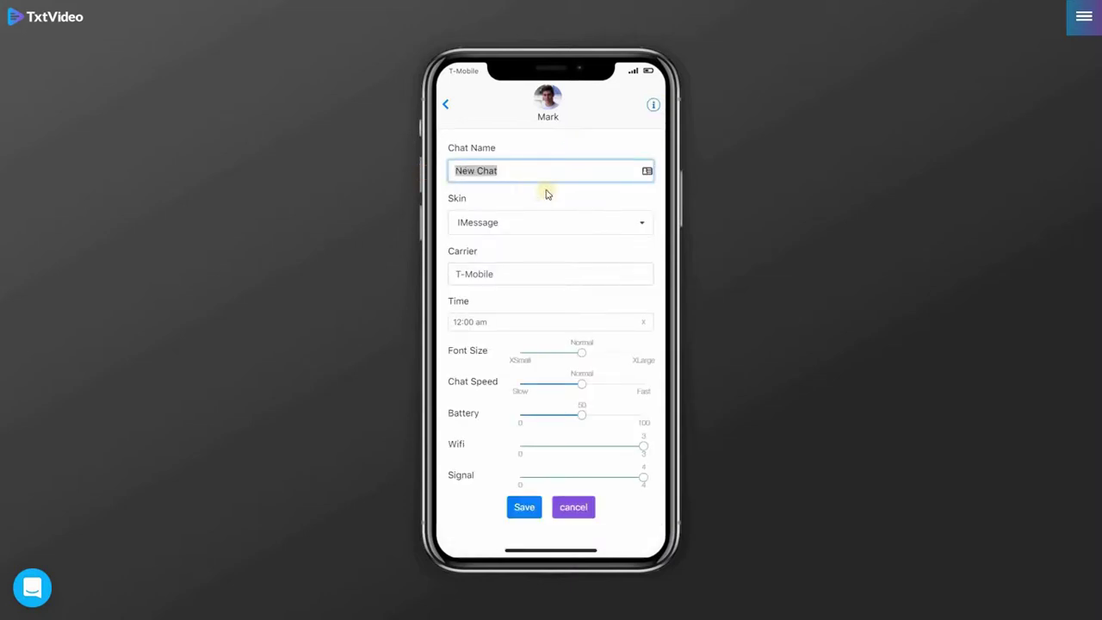
type("Mark conversation")
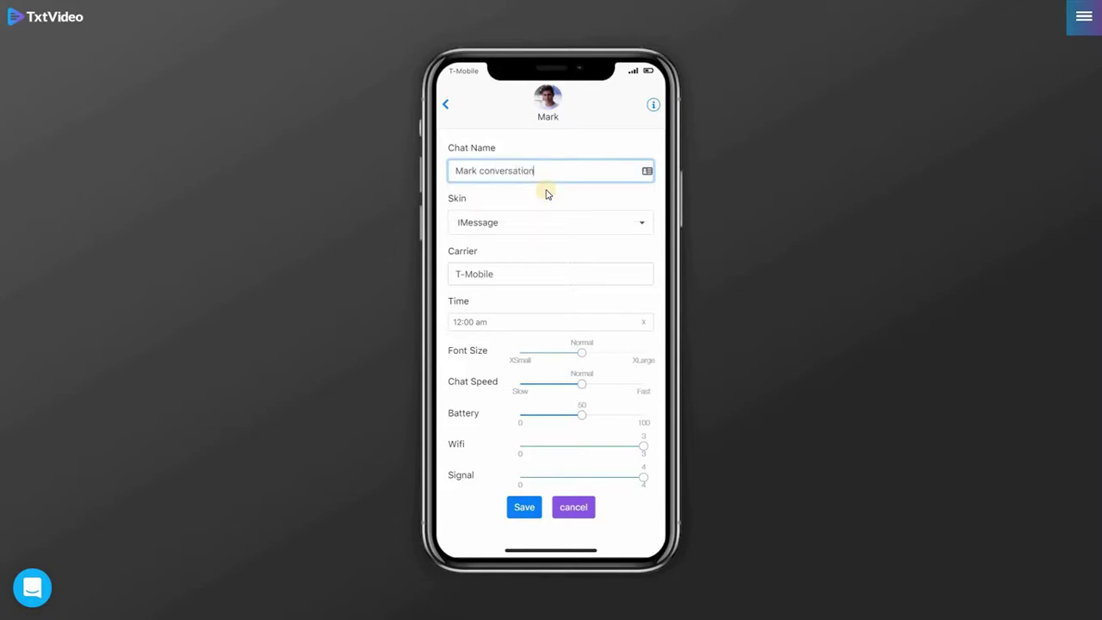
left_click(623, 223)
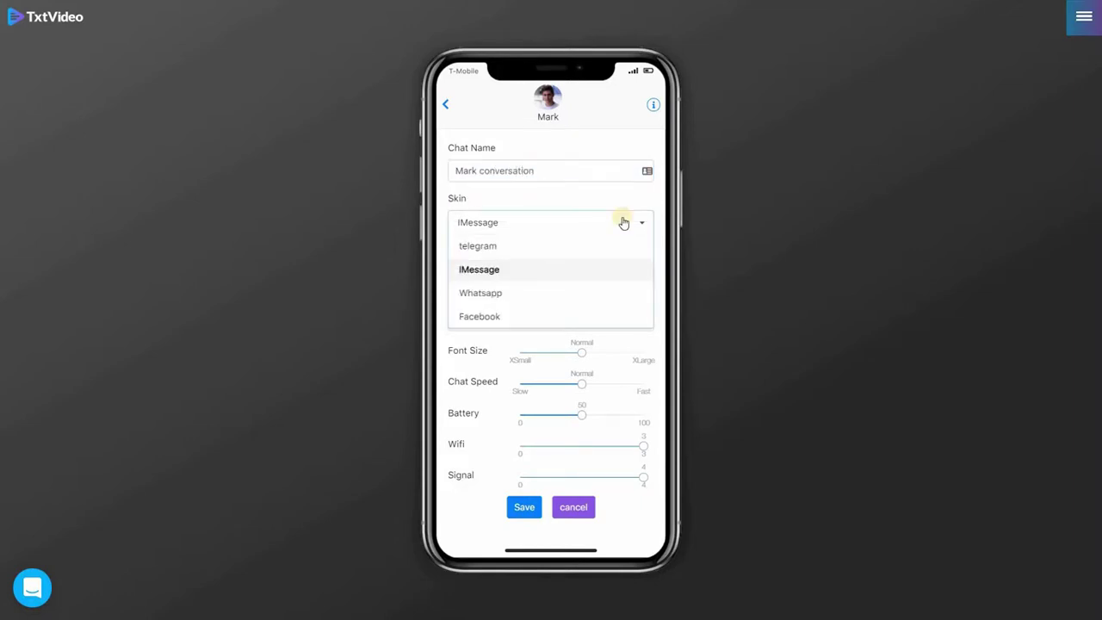
left_click(621, 197)
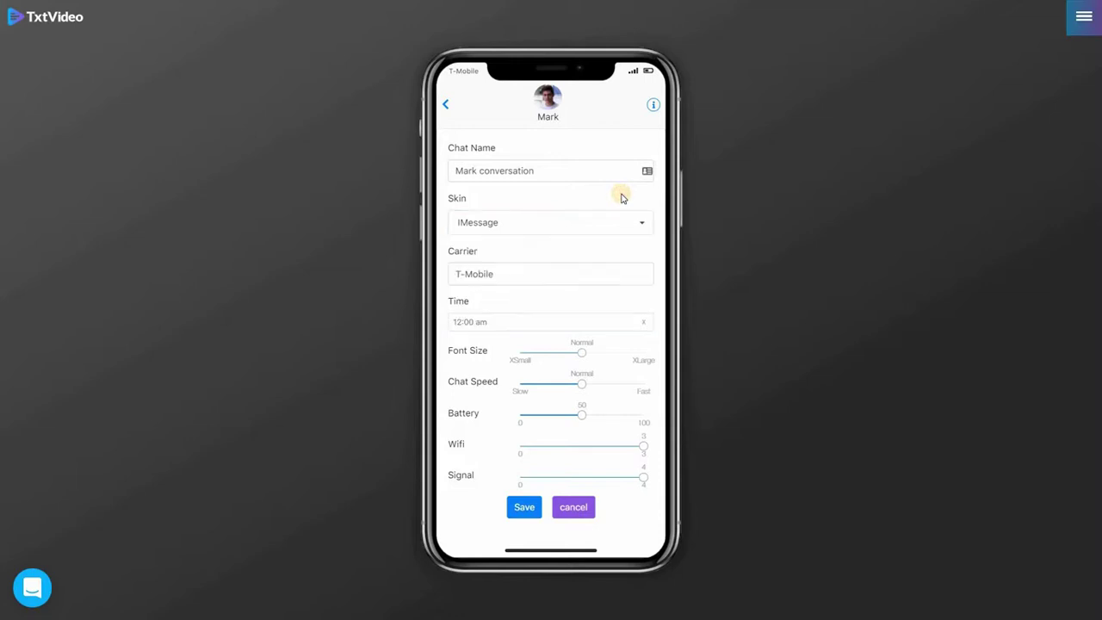
left_click(580, 271)
type("S")
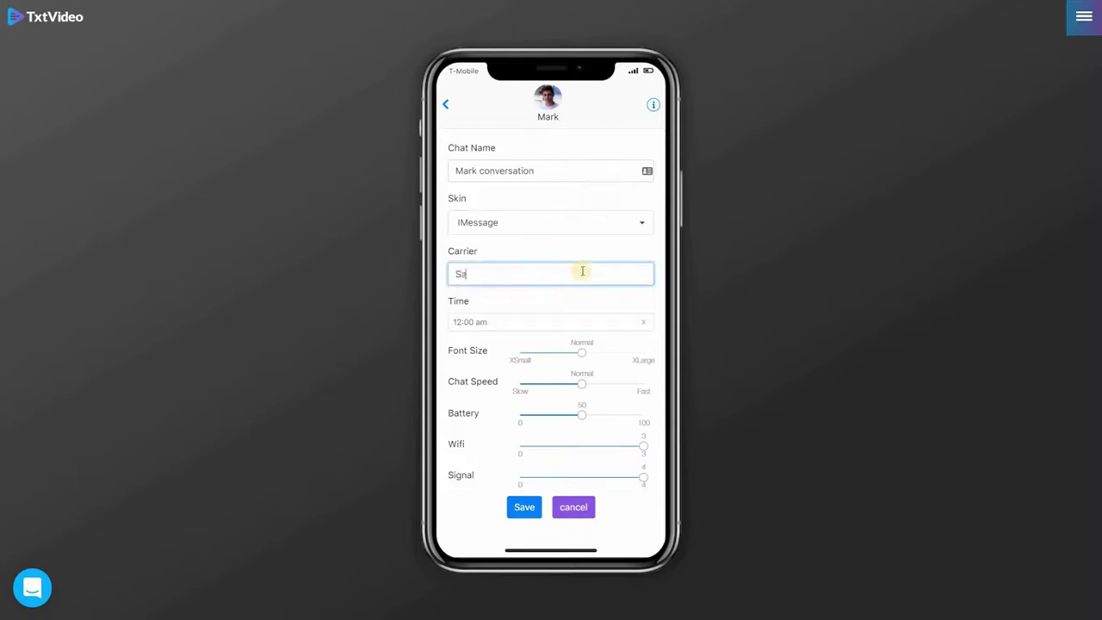
type("print")
Set the chat time to 2:13 pm, font size Large, chat speed Fast, and save.
left_click(520, 322)
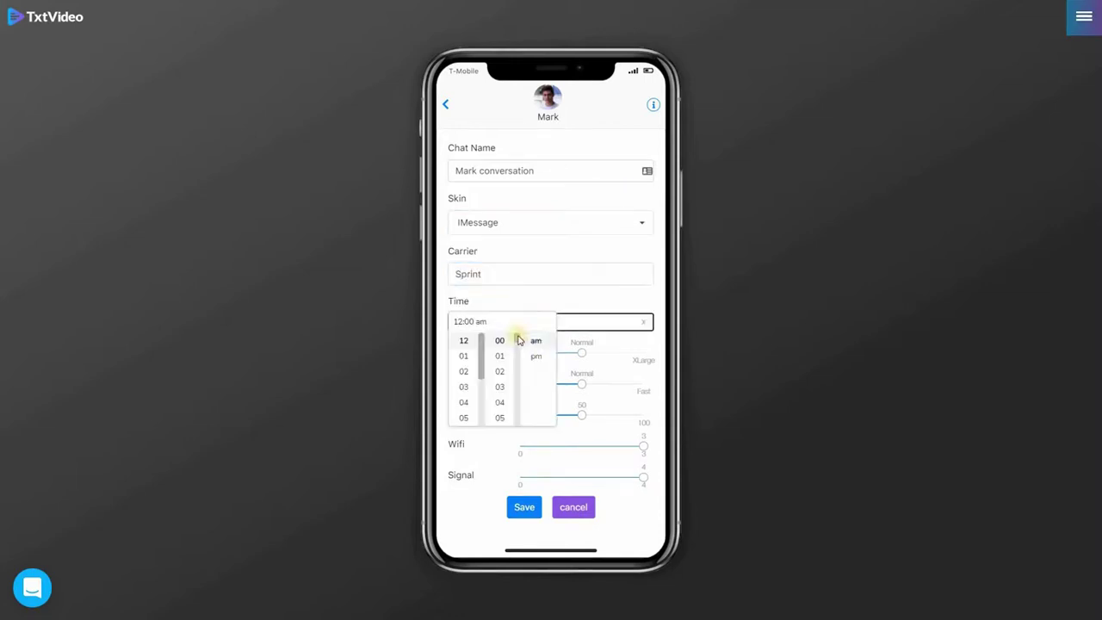
left_click(536, 356)
left_click(533, 298)
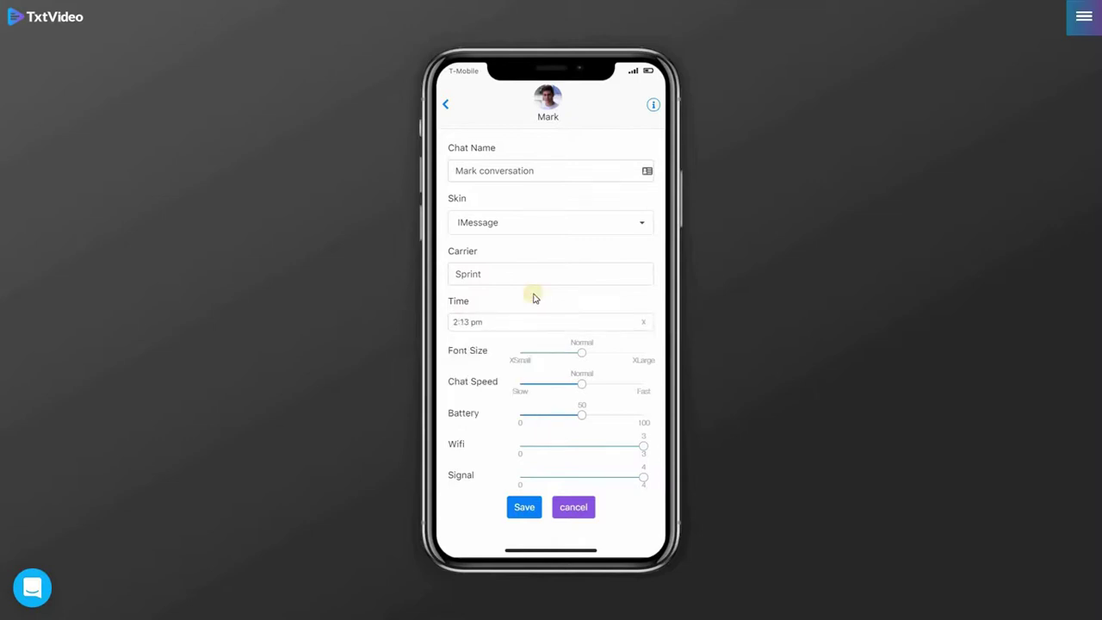
left_click(608, 354)
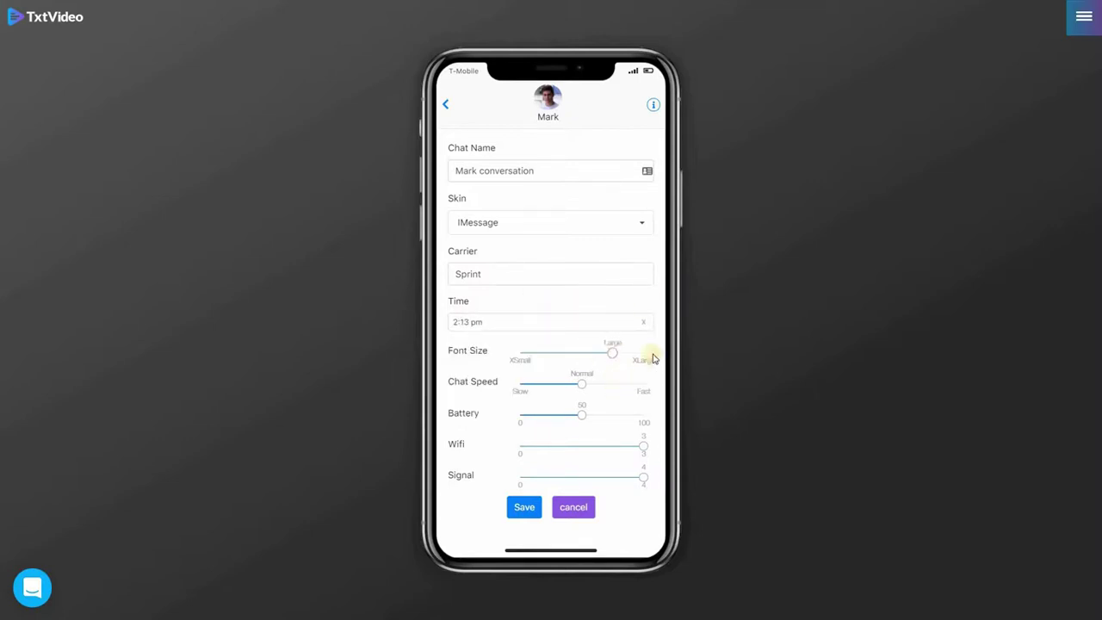
left_click(639, 387)
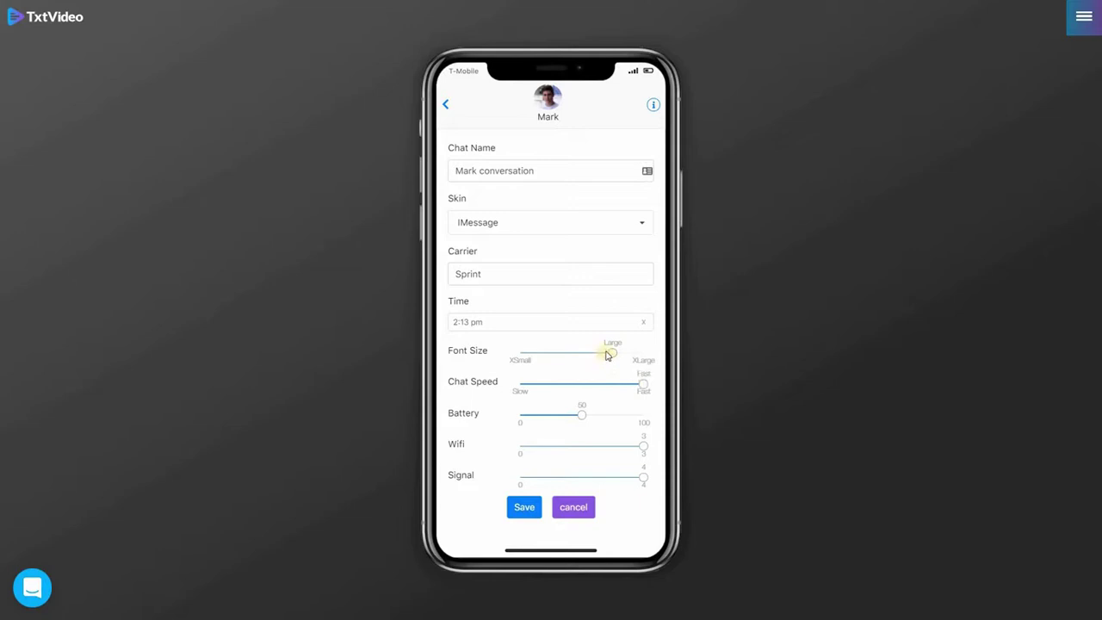
left_click(524, 507)
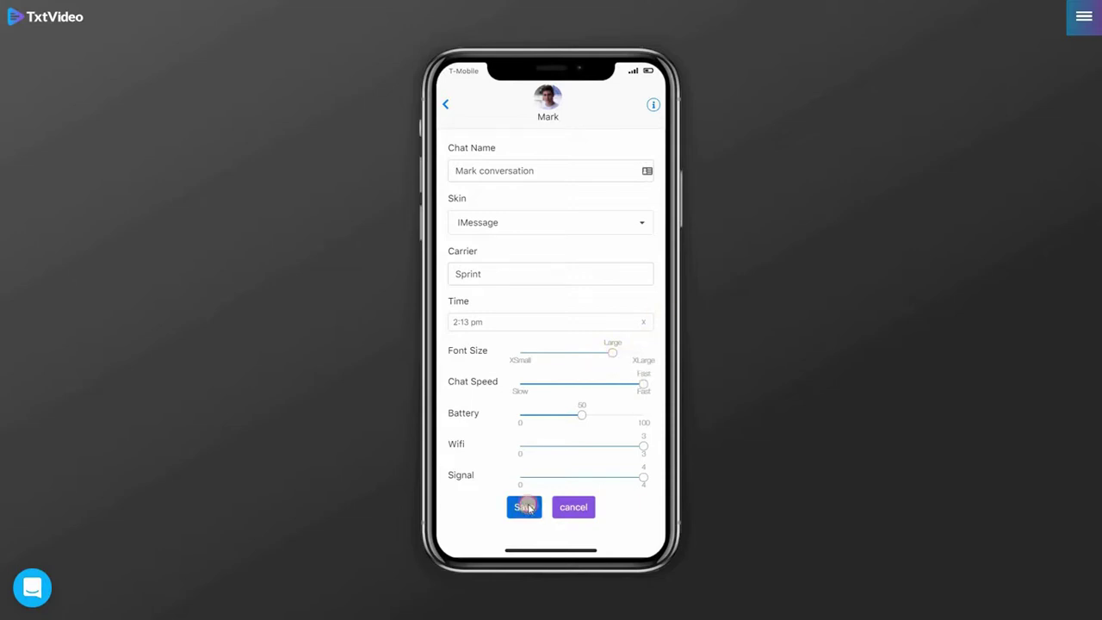
Play a preview of the finished chat, download it as a video, and open the download.
left_click(524, 552)
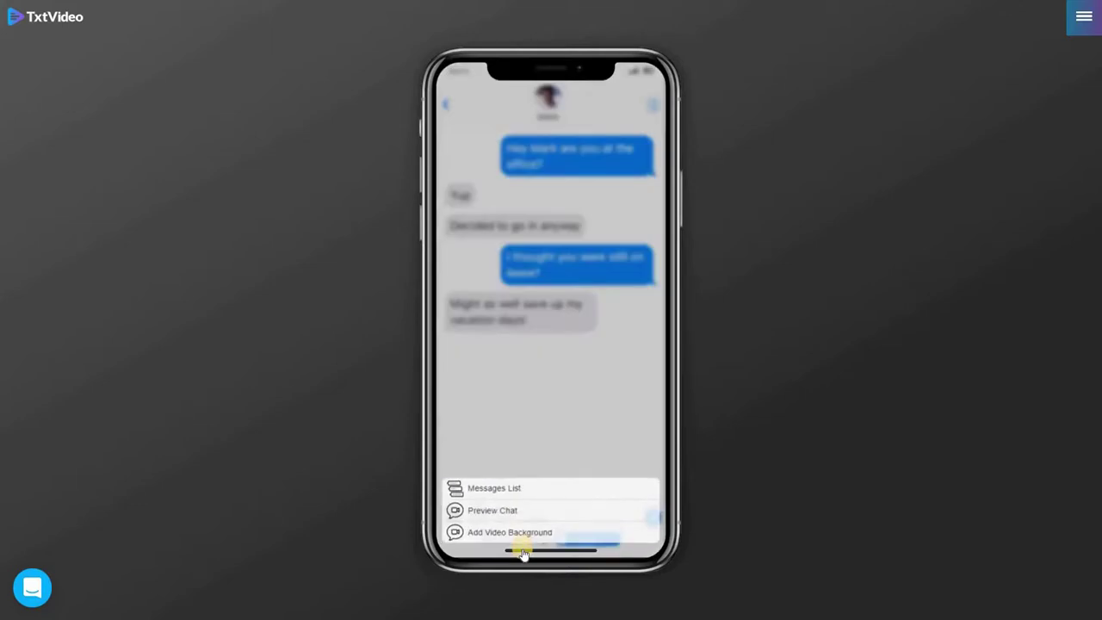
left_click(504, 511)
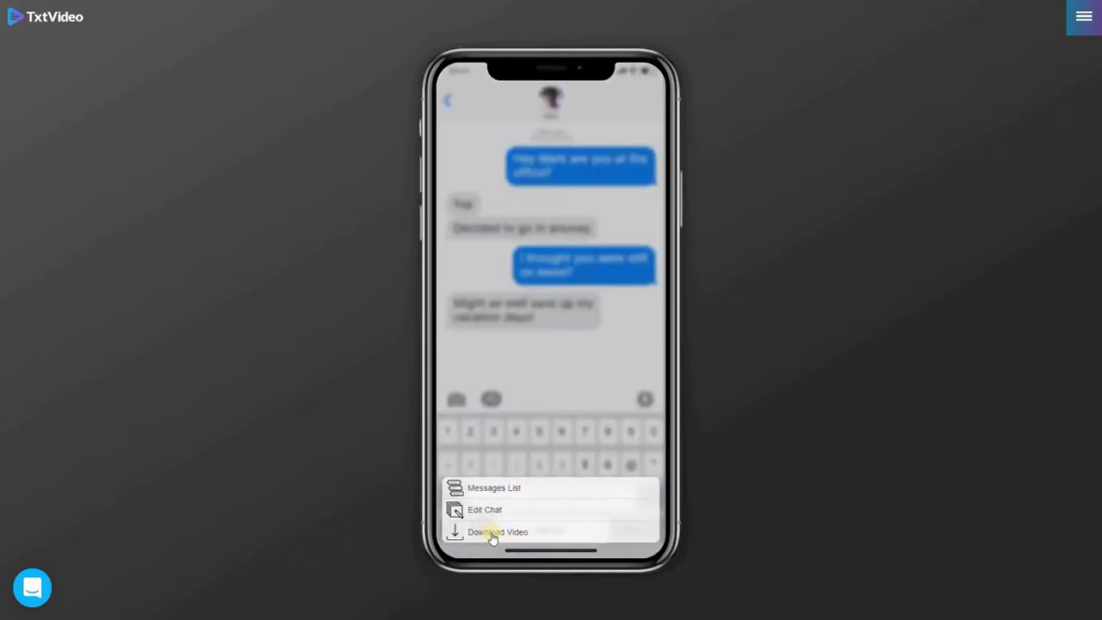
left_click(493, 532)
left_click(74, 600)
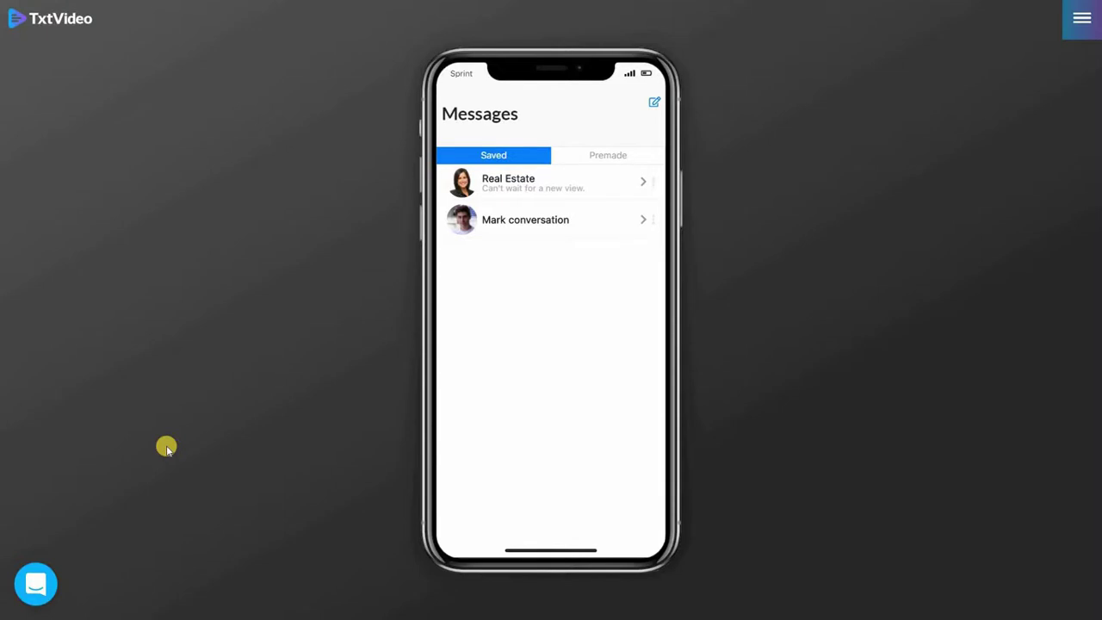
Reveal the Real Estate chat's actions, open it, and view its chat settings.
left_click_drag(649, 182, 619, 186)
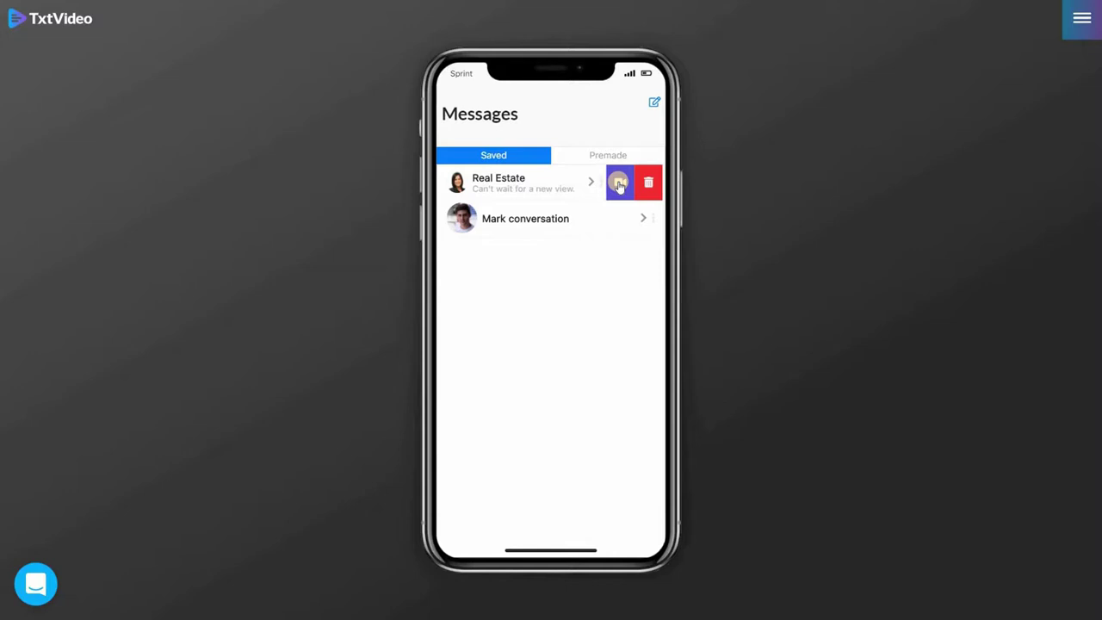
left_click(649, 180)
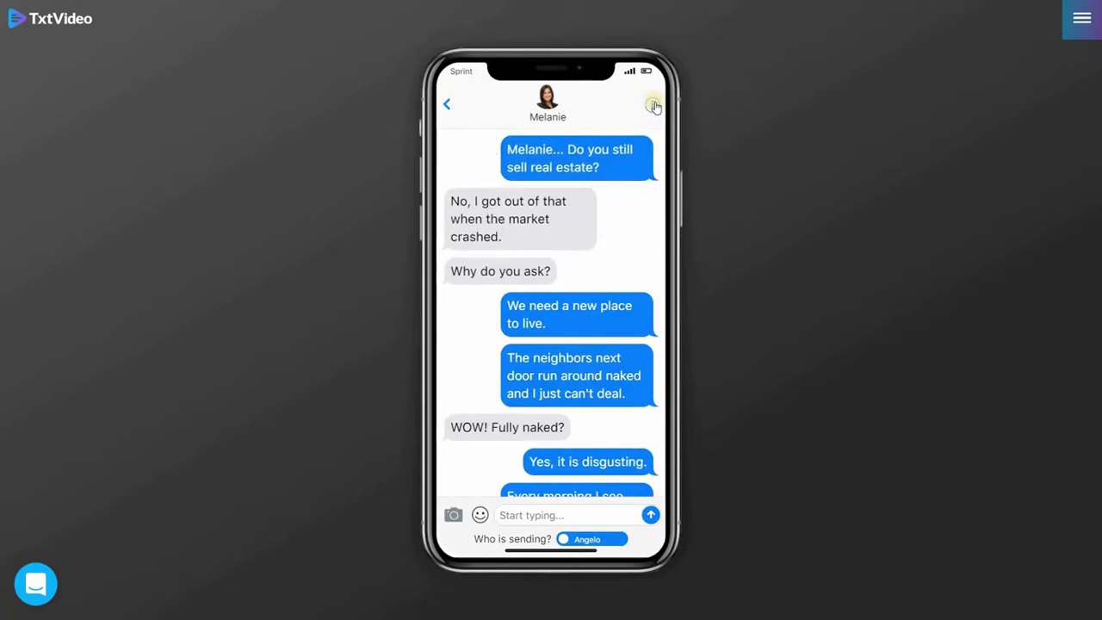
left_click(653, 104)
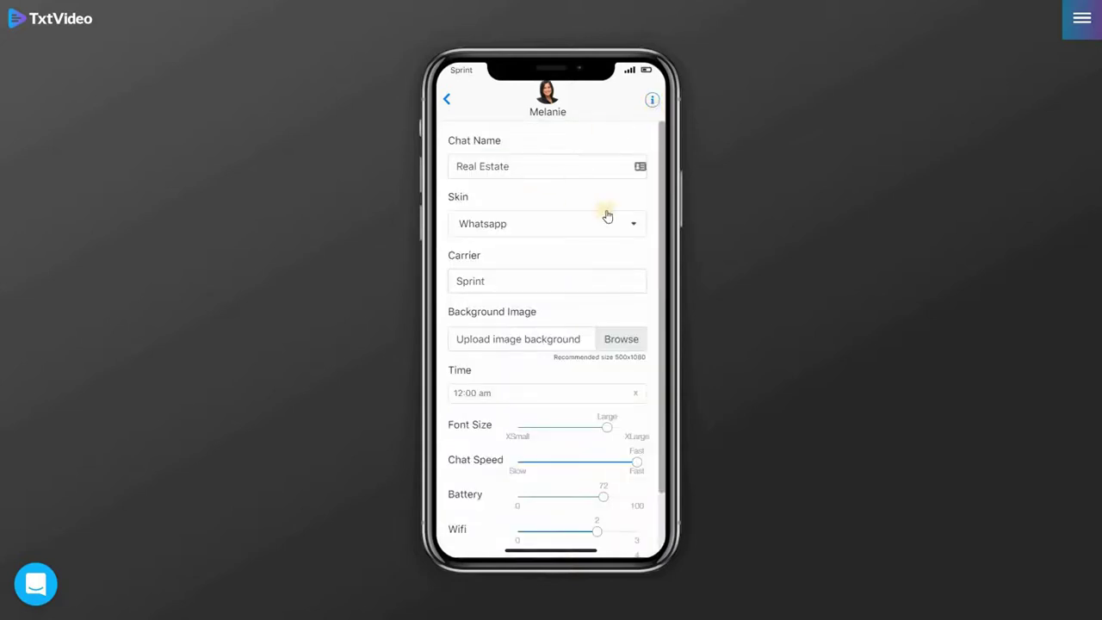
Try the telegram and iMessage chat skins, then go back to the Whatsapp skin.
left_click(629, 225)
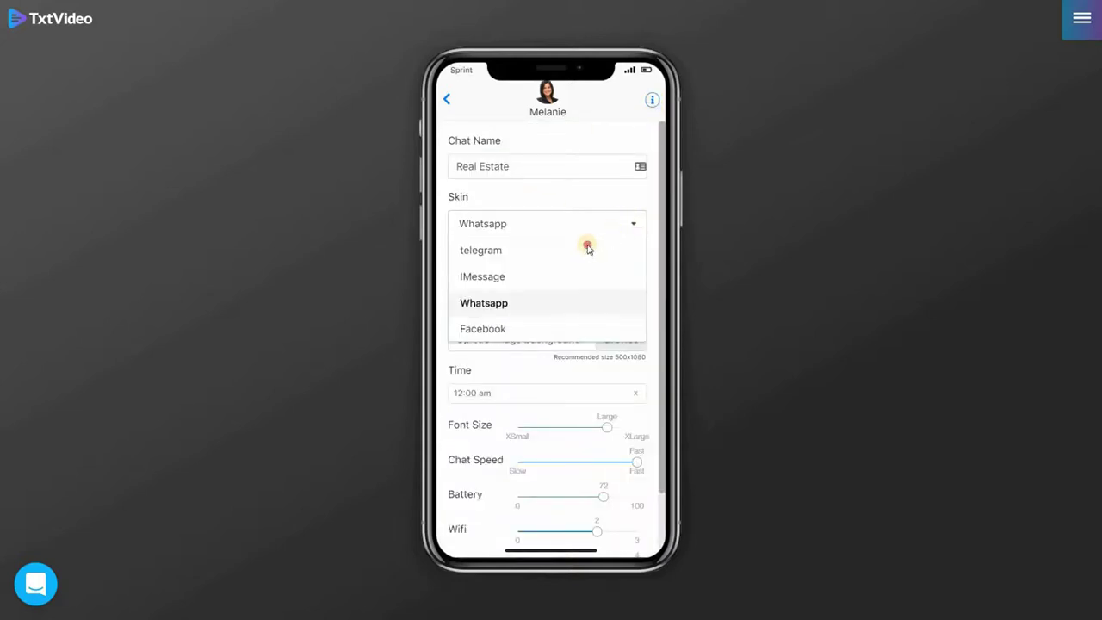
left_click(587, 249)
left_click(625, 231)
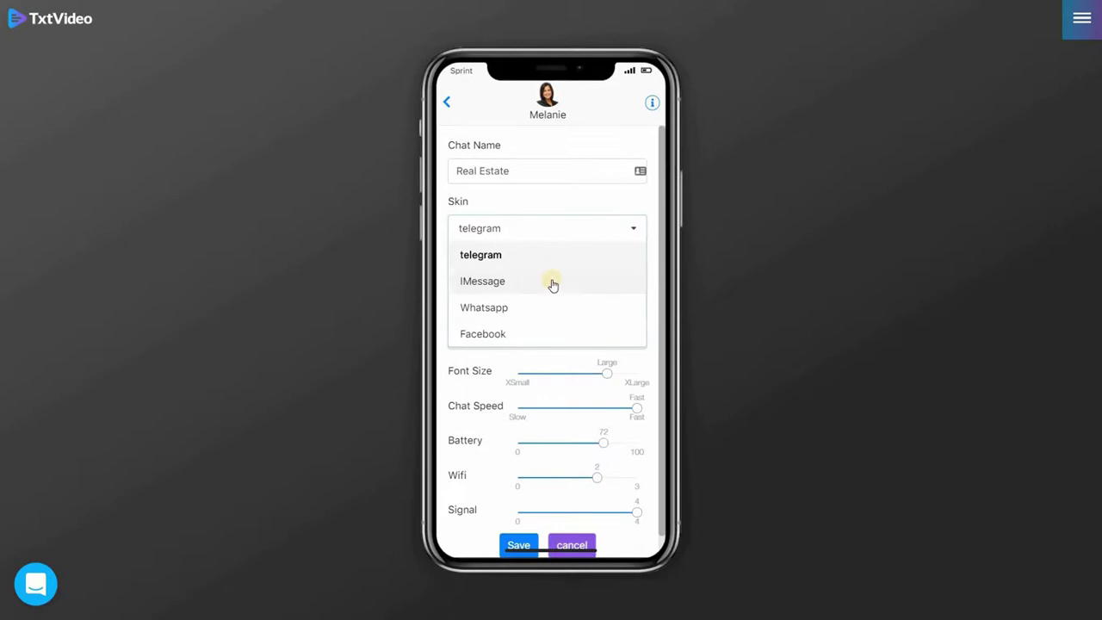
left_click(555, 281)
left_click(635, 227)
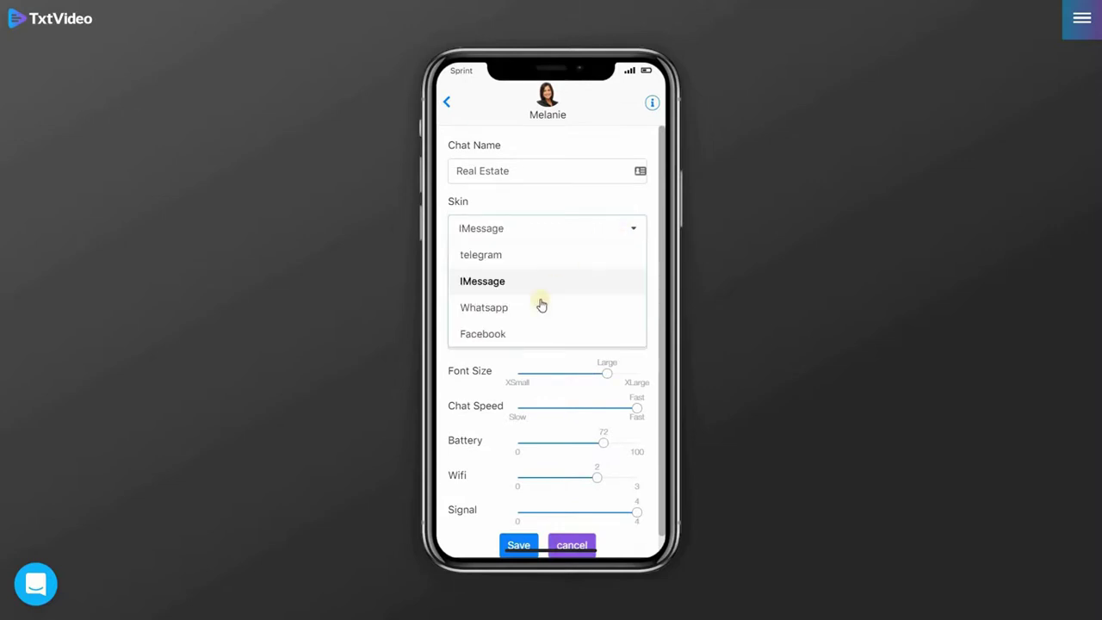
left_click(533, 307)
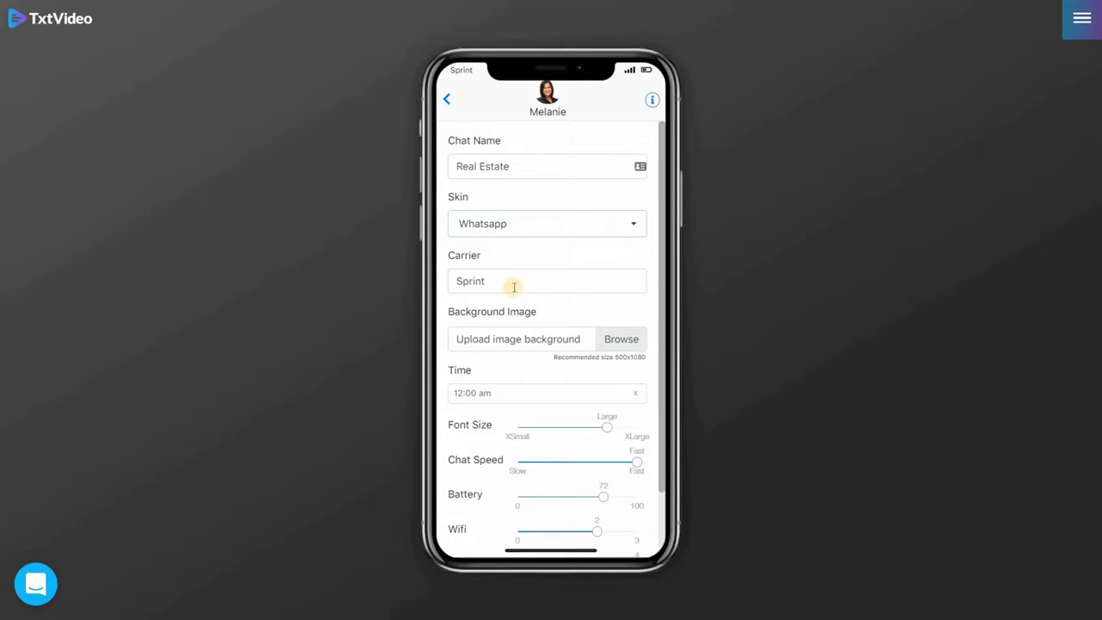
Change the chat clock from 12:00 am to 2:50 pm, set speed to Fast, and save.
scroll(574, 292, "down", 1)
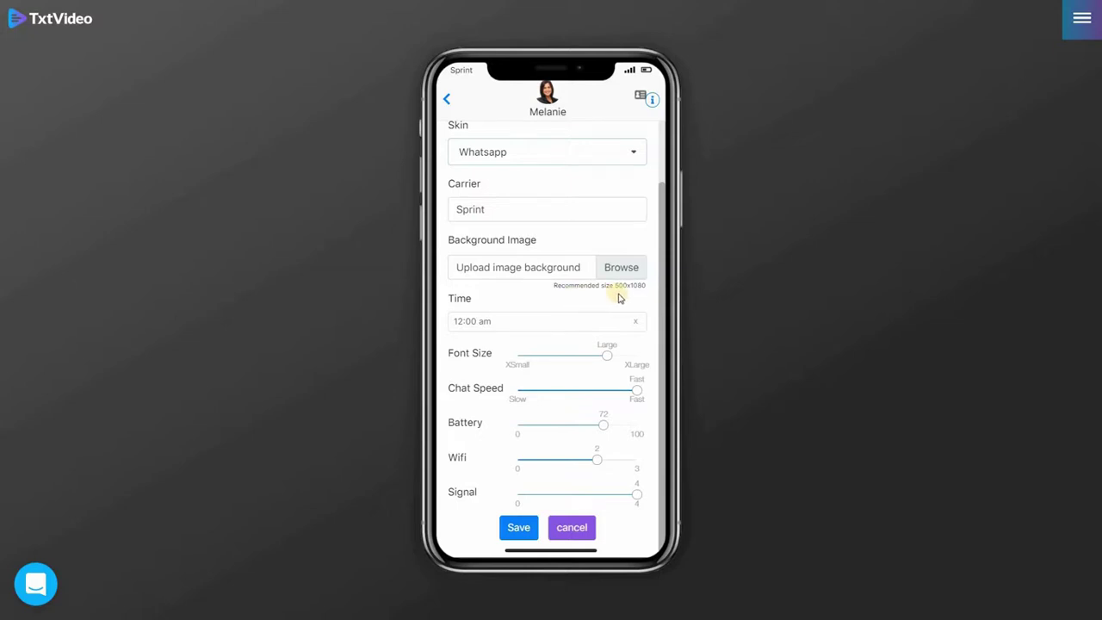
left_click(635, 316)
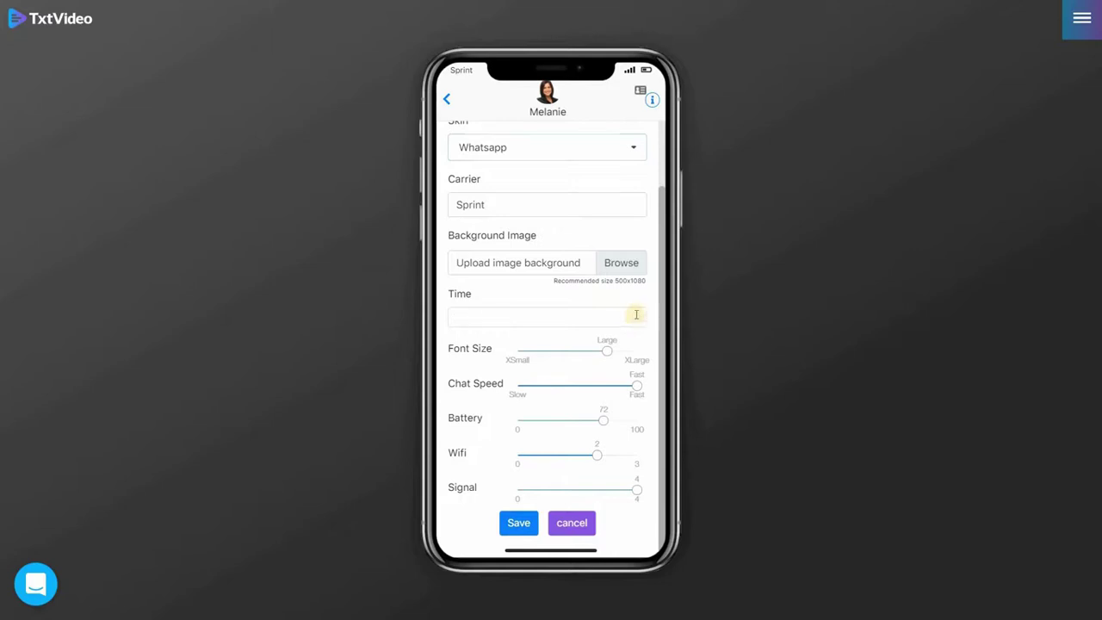
left_click(604, 317)
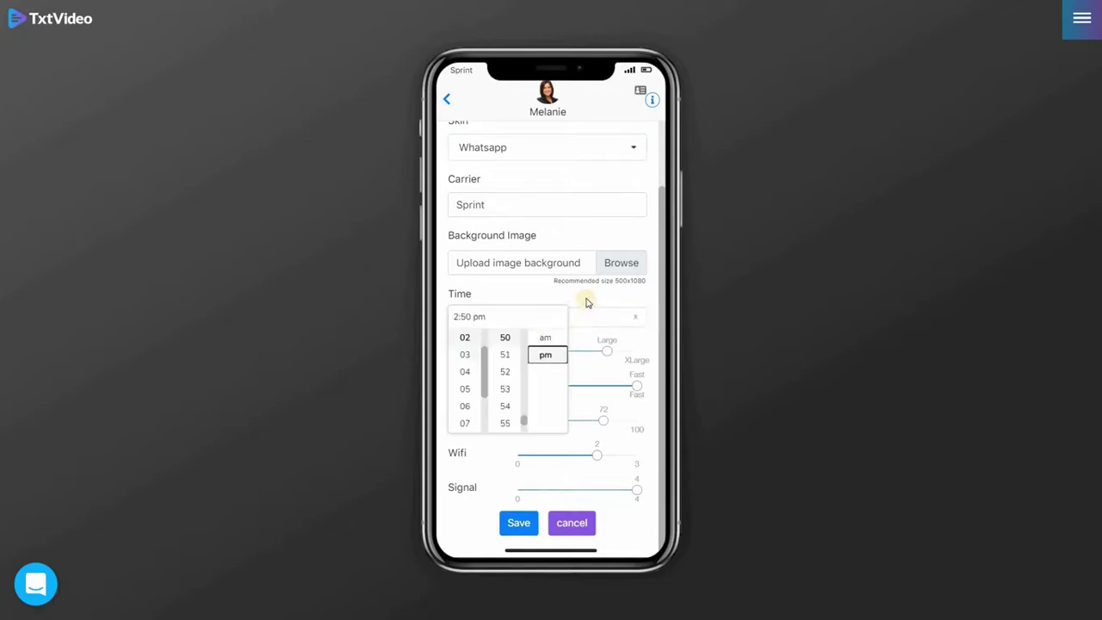
left_click(585, 302)
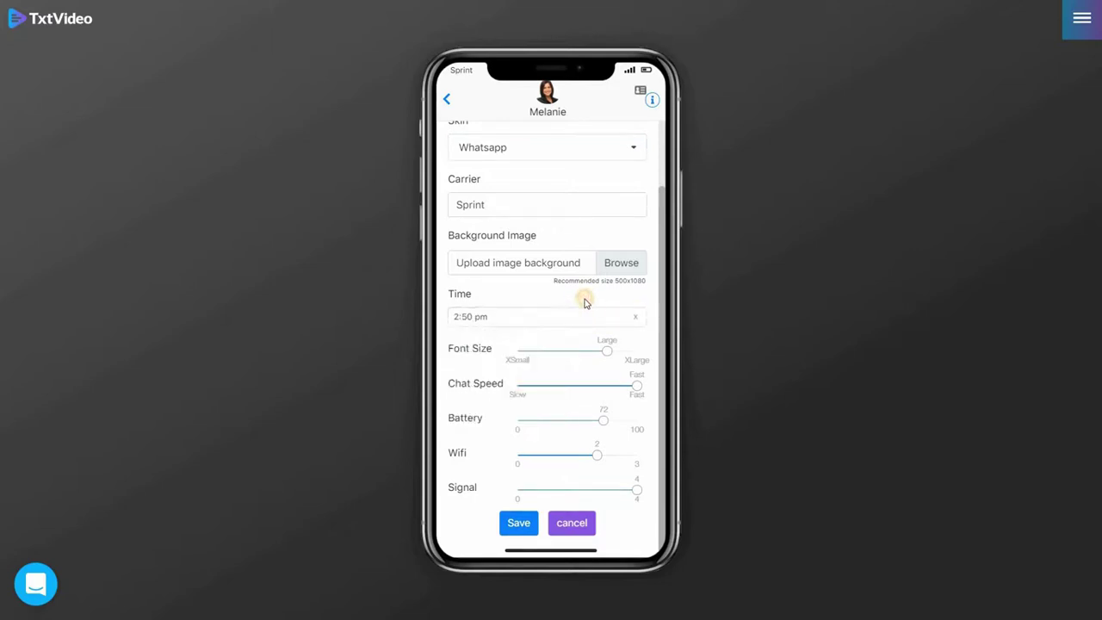
left_click(634, 389)
left_click(514, 522)
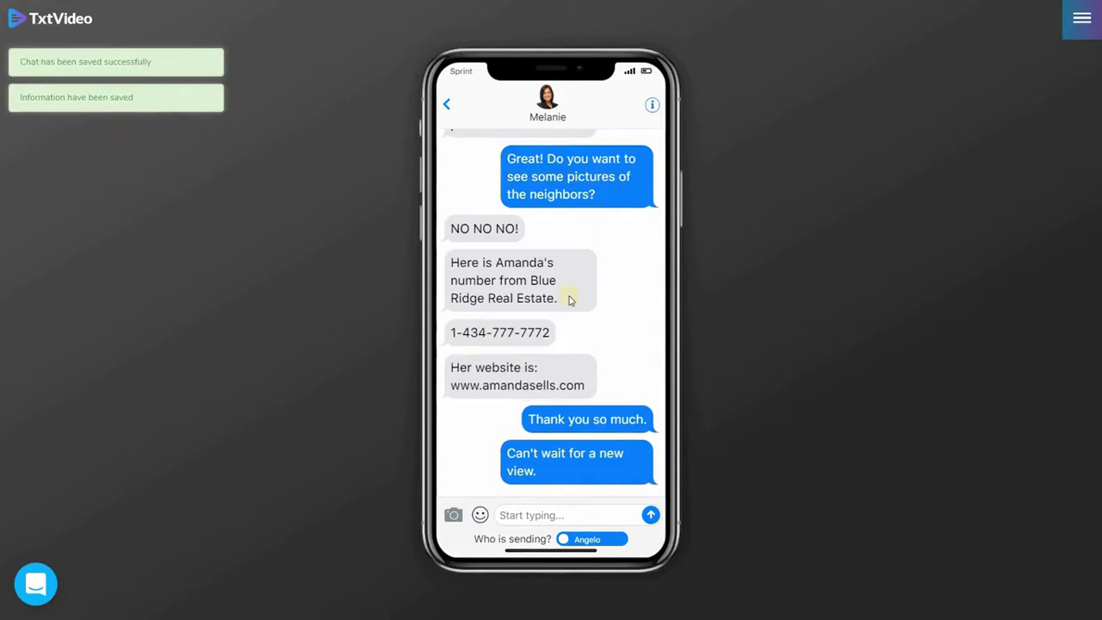
Scroll up through the office conversation to its opening messages.
scroll(559, 301, "up", 5)
scroll(569, 303, "up", 3)
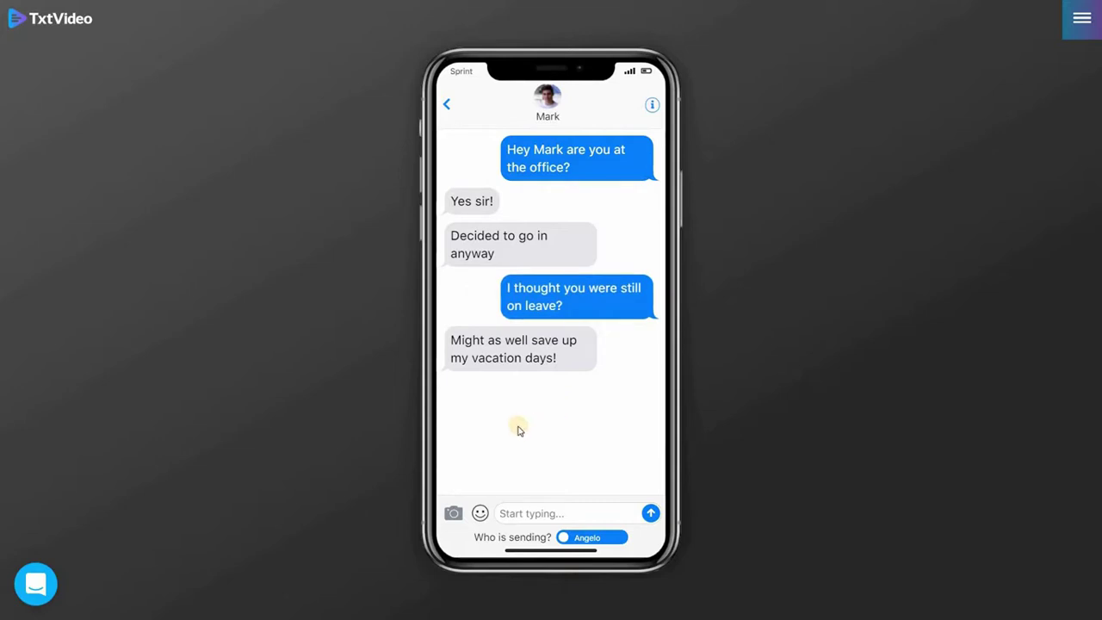
Compose a new outgoing message starting with a thumbs-up emoji and send it.
left_click(522, 513)
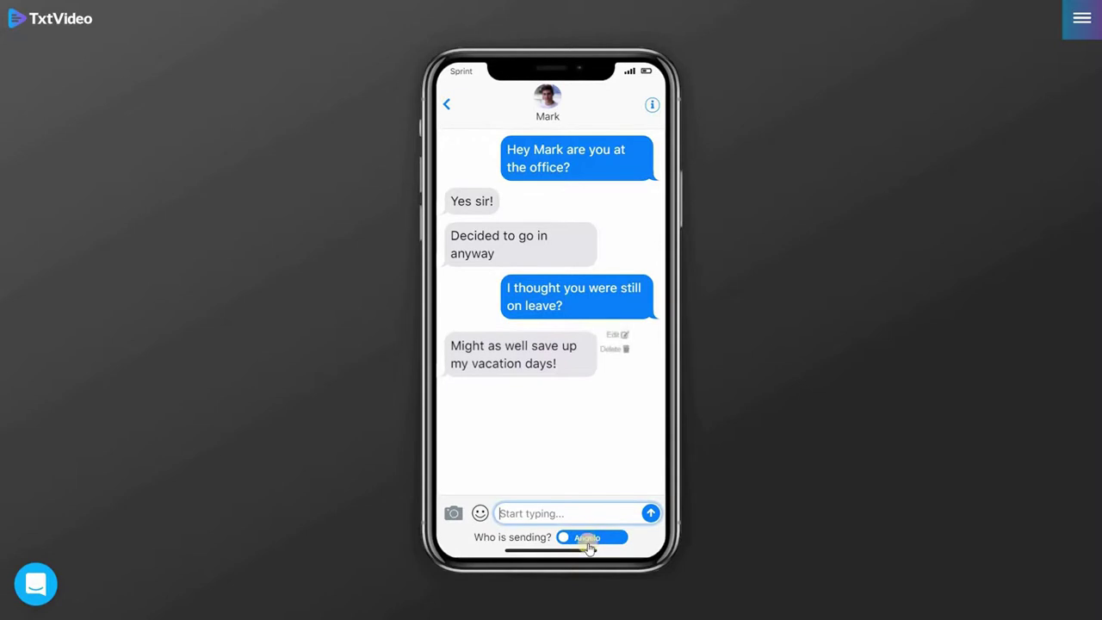
left_click(480, 513)
left_click(521, 274)
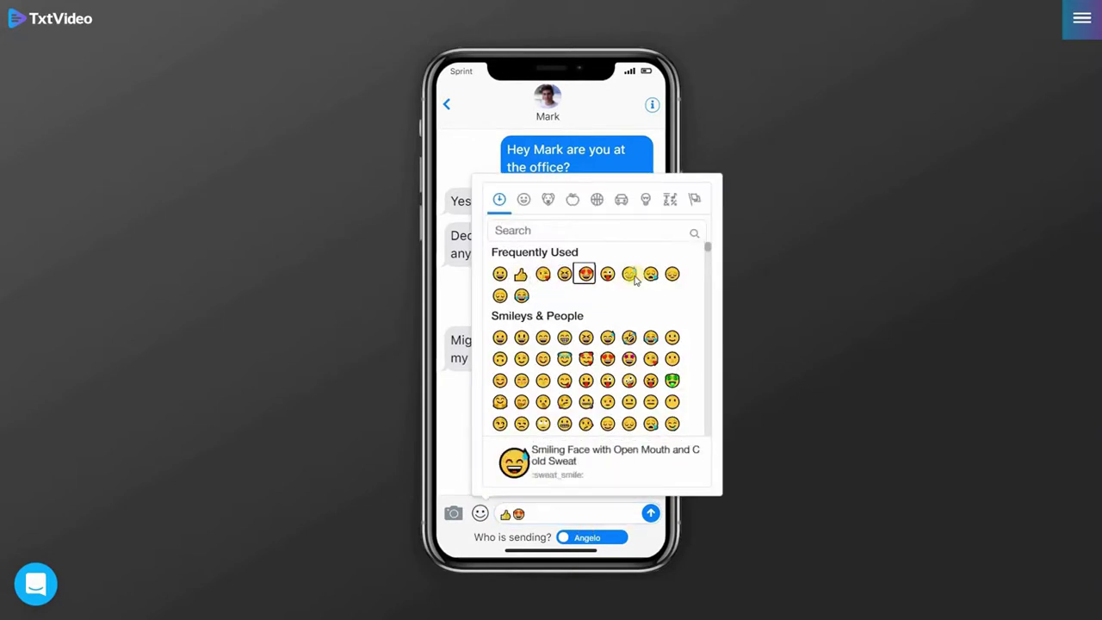
left_click(667, 513)
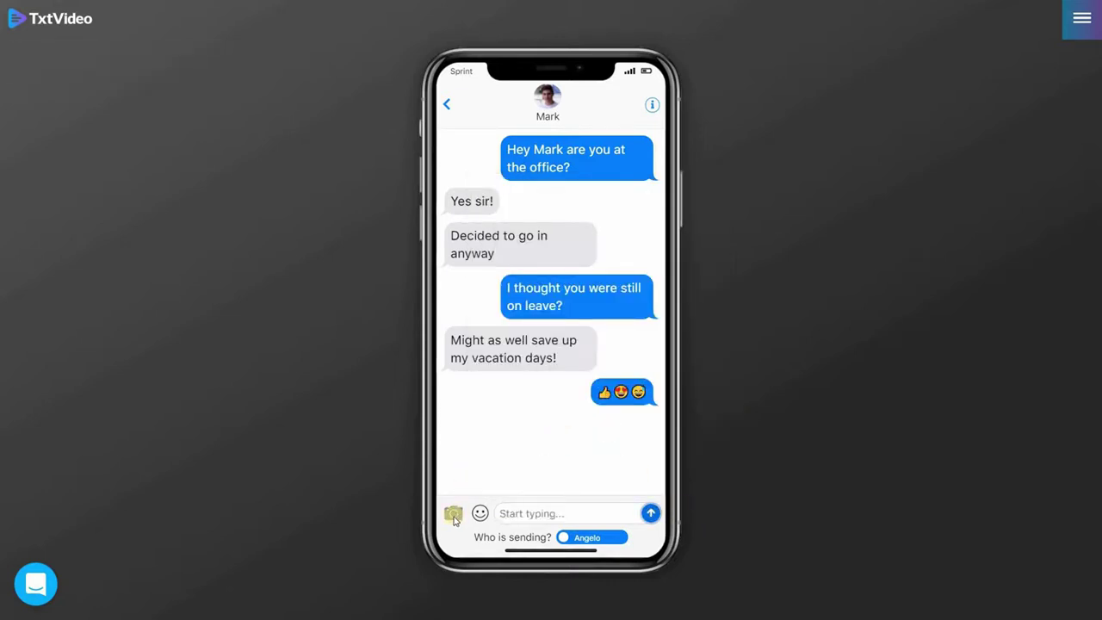
left_click(455, 518)
Search the GIFs for 'badge' and send the dancing badger GIF.
left_click(514, 445)
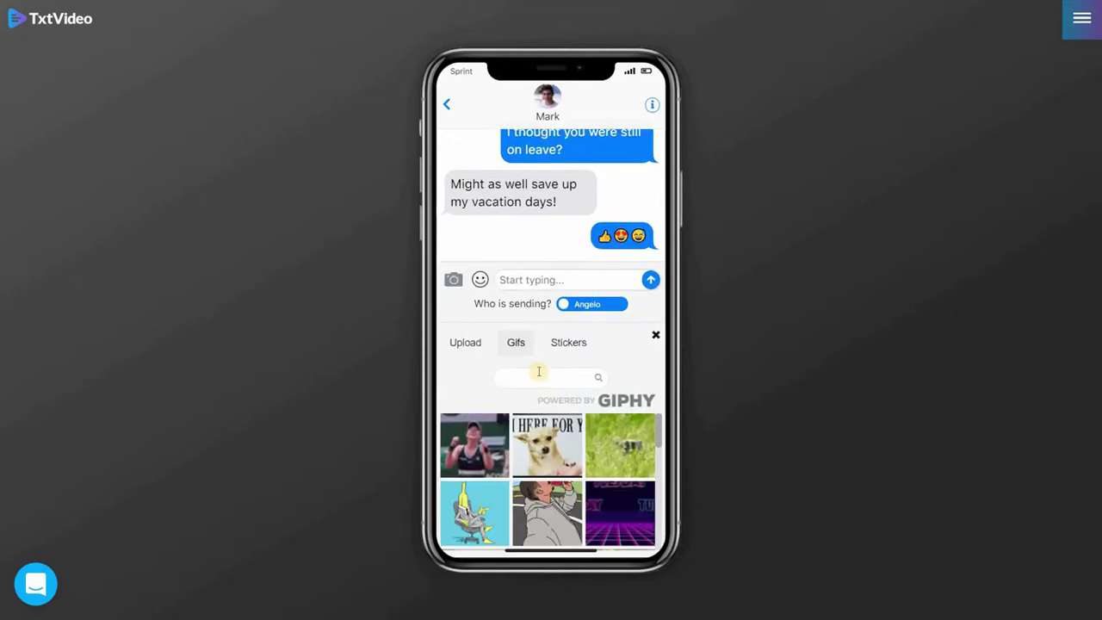
left_click(532, 376)
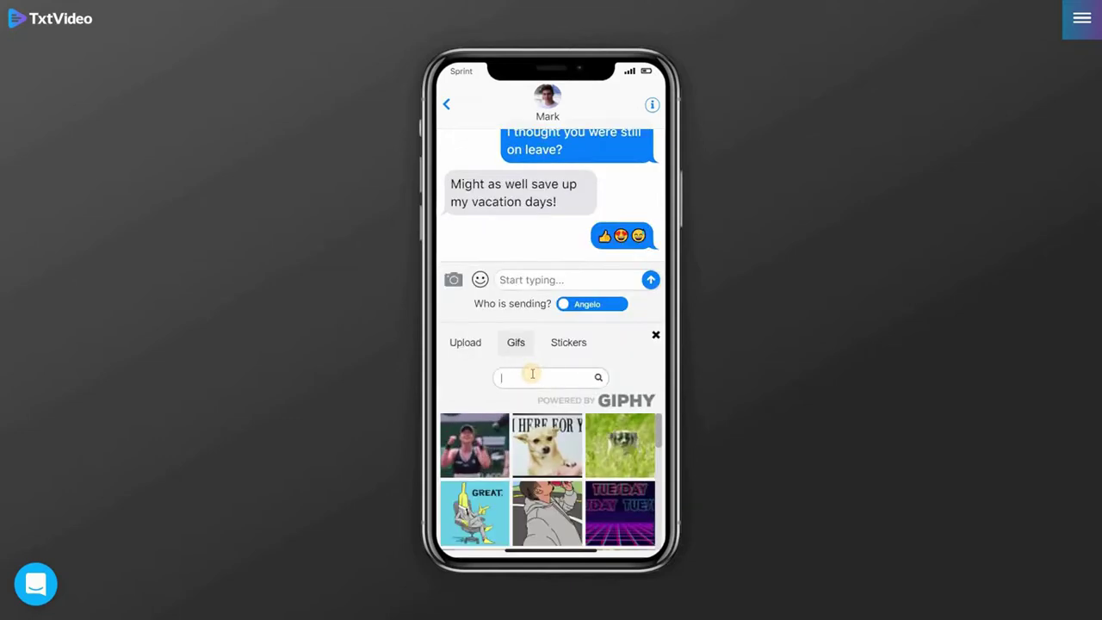
type("badger")
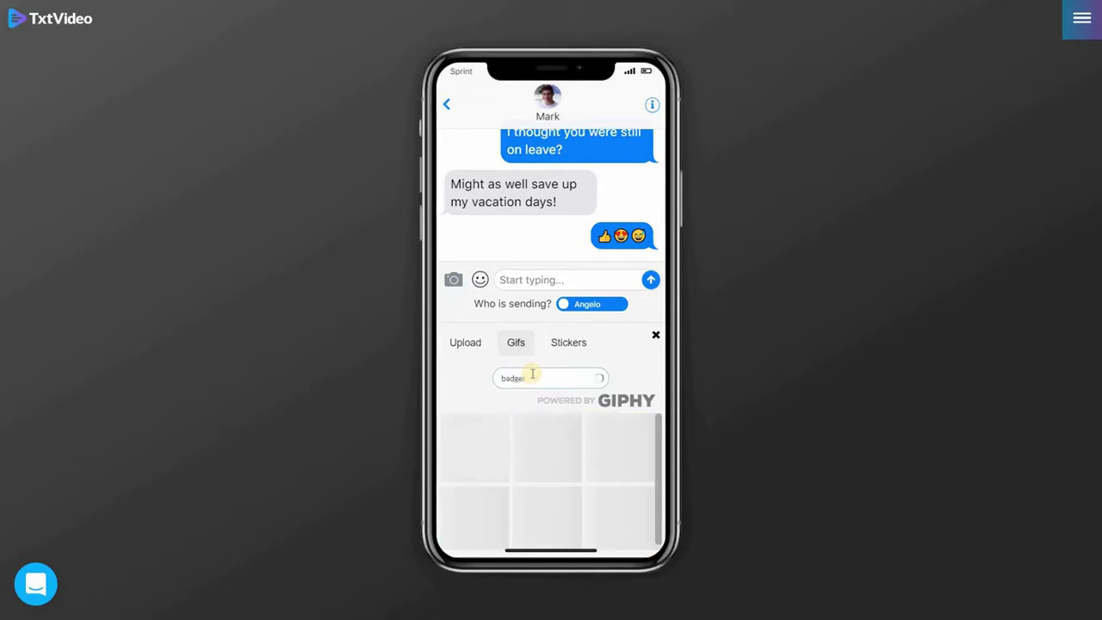
left_click(618, 448)
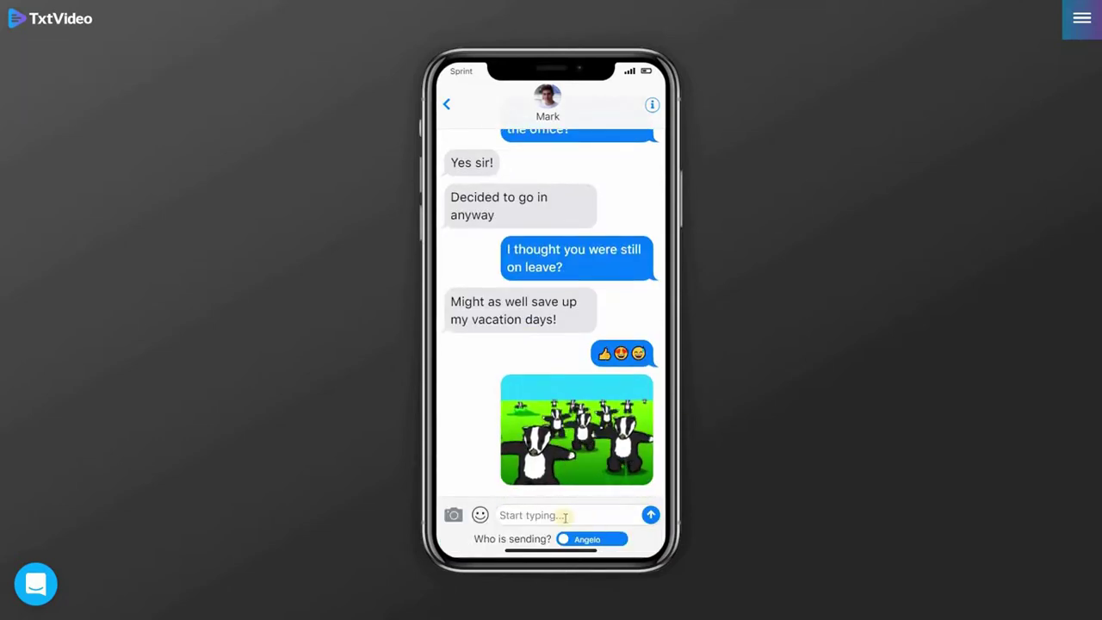
Make the other participant the sender and add the Good Vibes sticker.
left_click(525, 515)
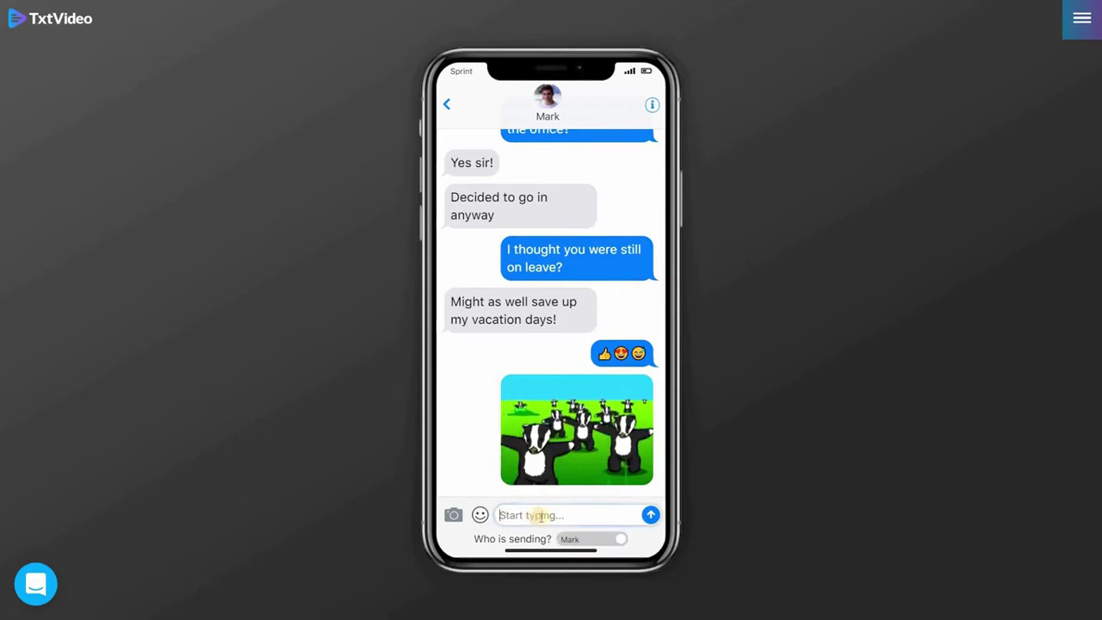
left_click(453, 516)
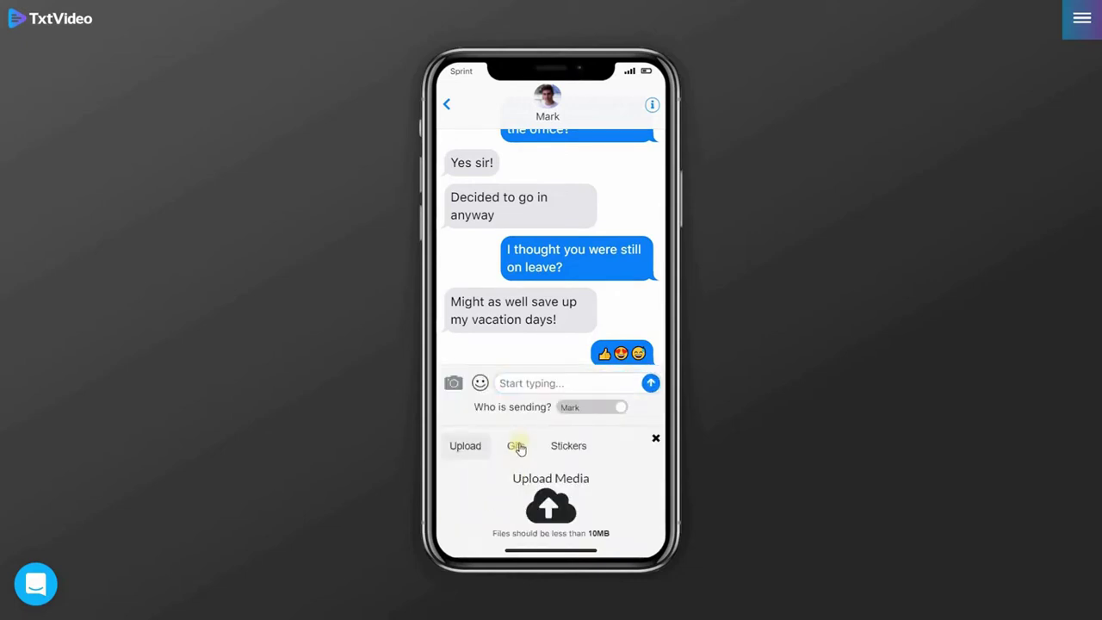
left_click(566, 446)
left_click(598, 378)
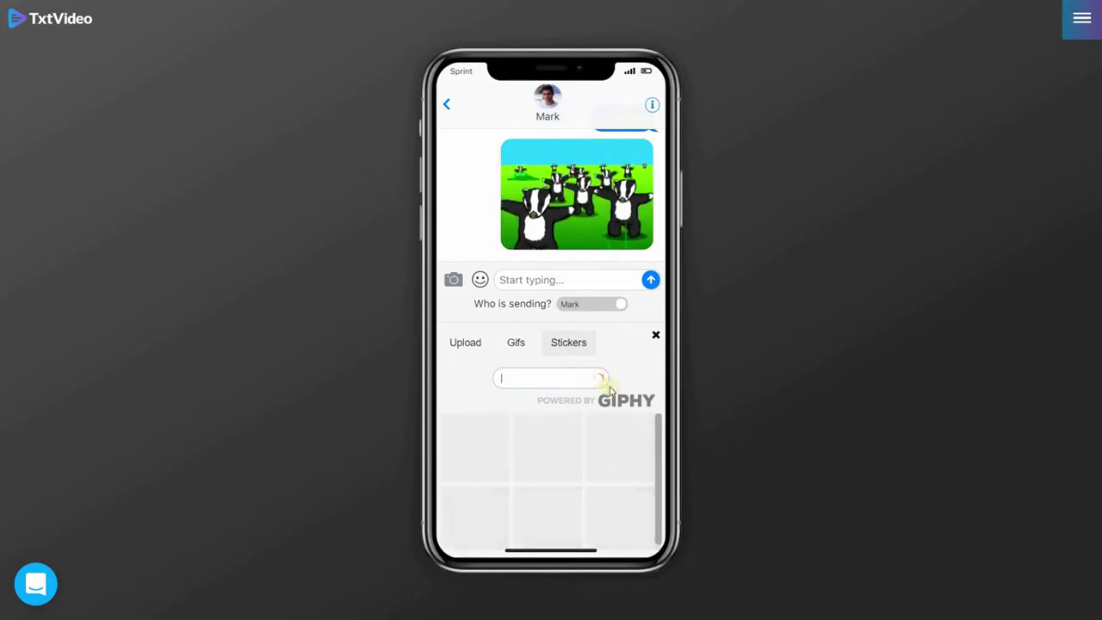
left_click(472, 438)
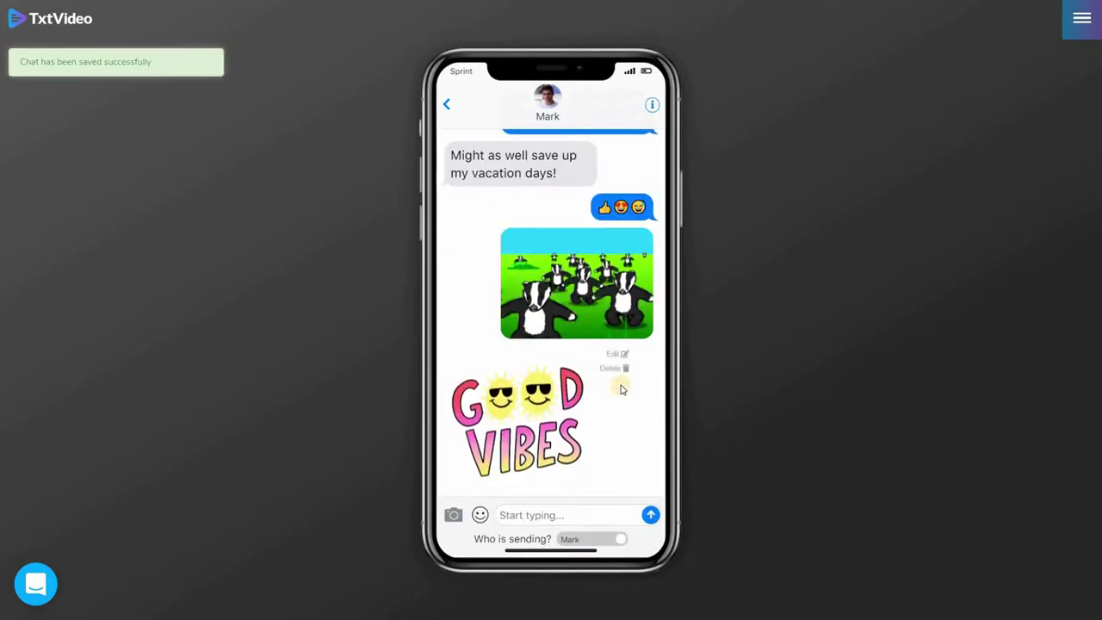
mouse_move(542, 396)
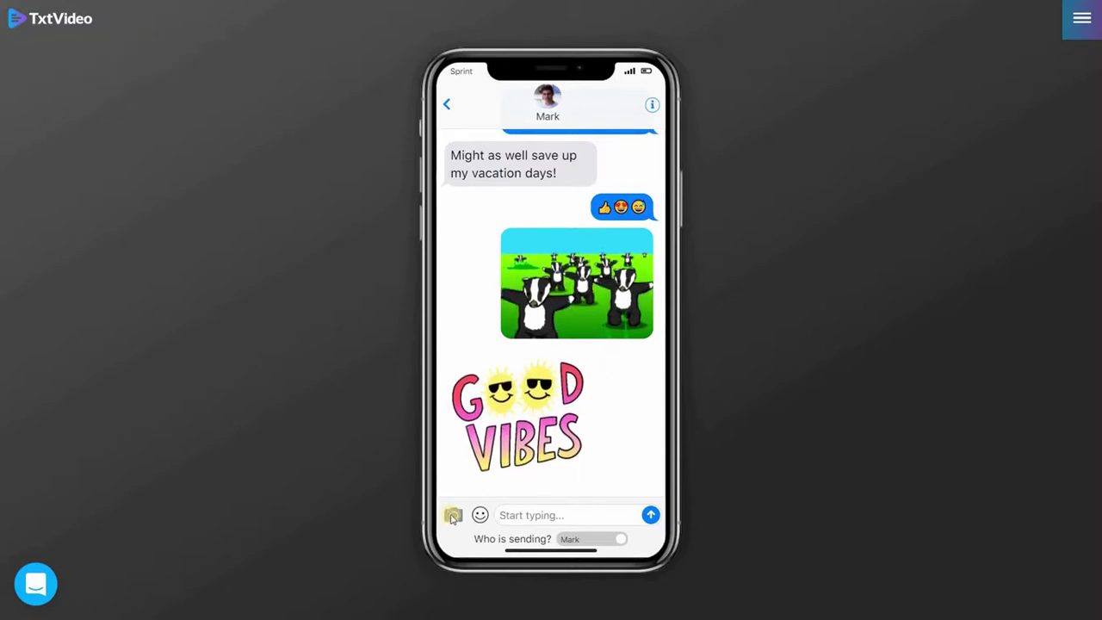
Switch the sender back to the first participant and upload 'photo' from Pictures into the chat.
left_click(453, 513)
left_click(586, 409)
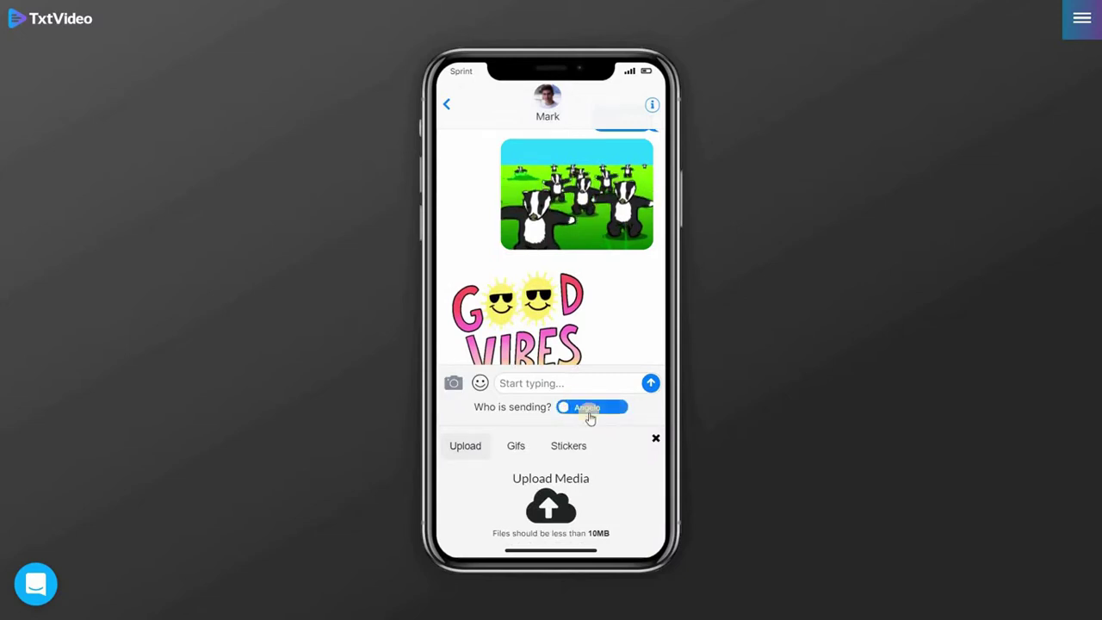
left_click(551, 506)
left_click(736, 116)
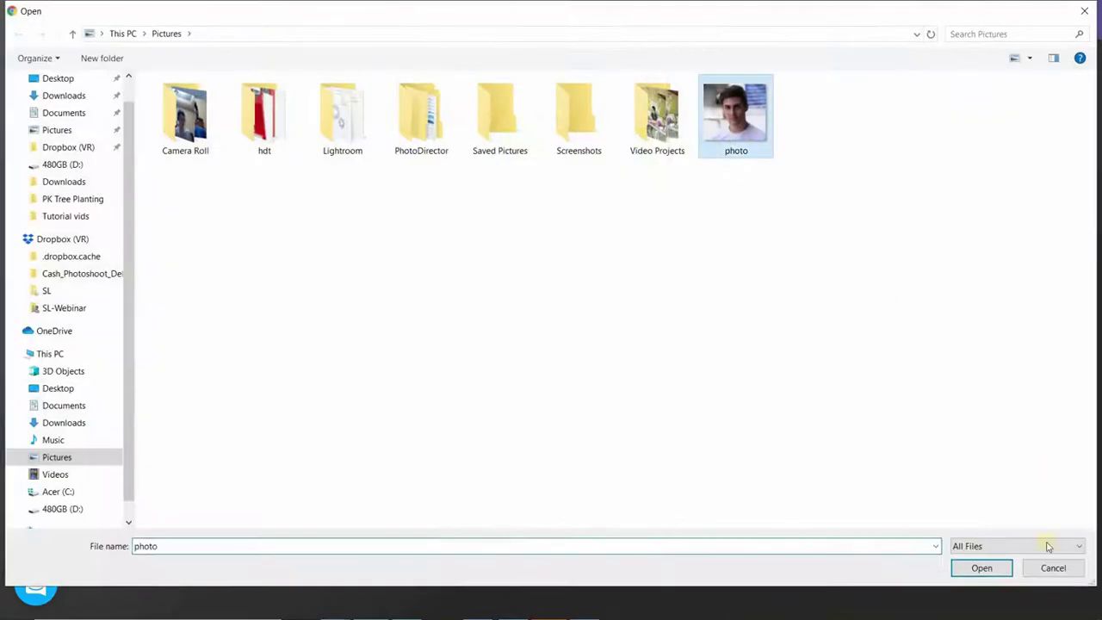
left_click(981, 568)
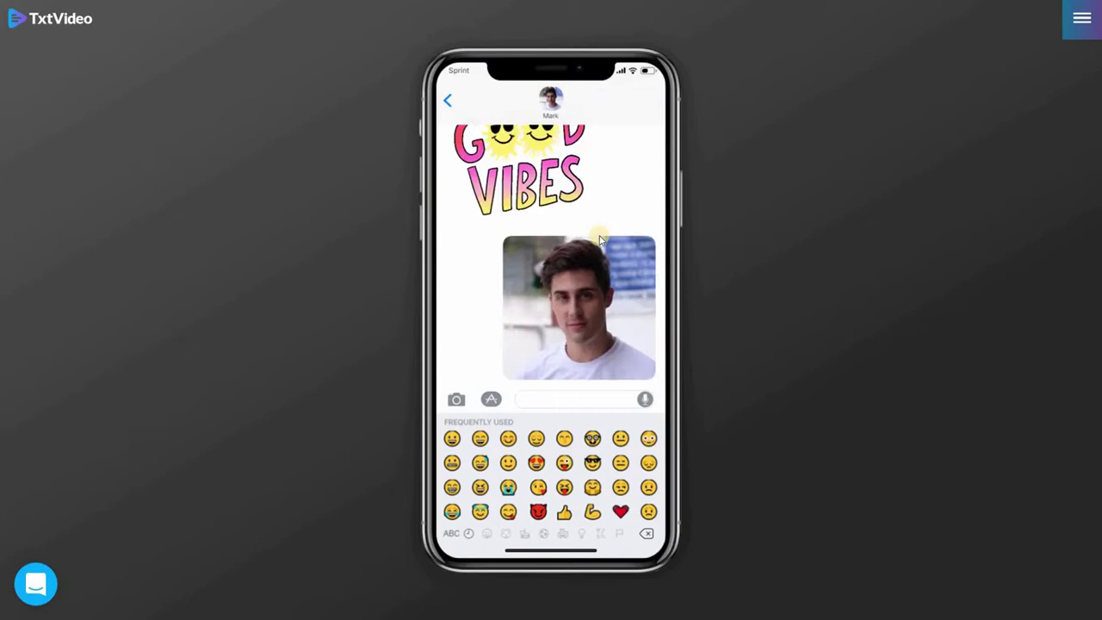
Bring up the chat's phone menu to return to the Messages list.
left_click(549, 556)
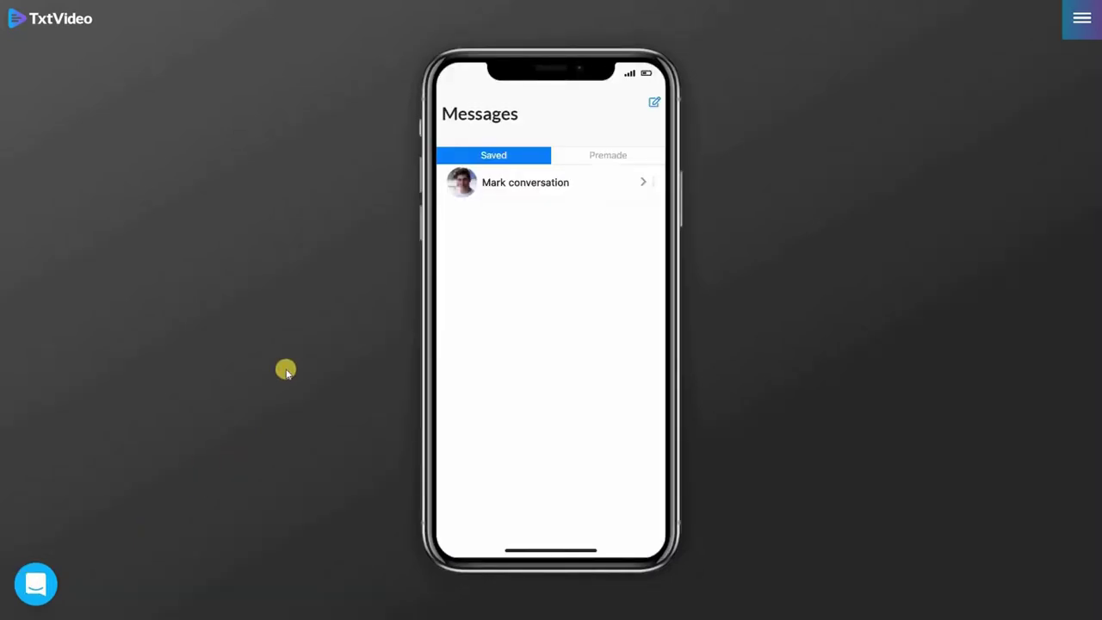
Open the Real Estate Agent premade chat and scroll through its moving conversation.
left_click(607, 156)
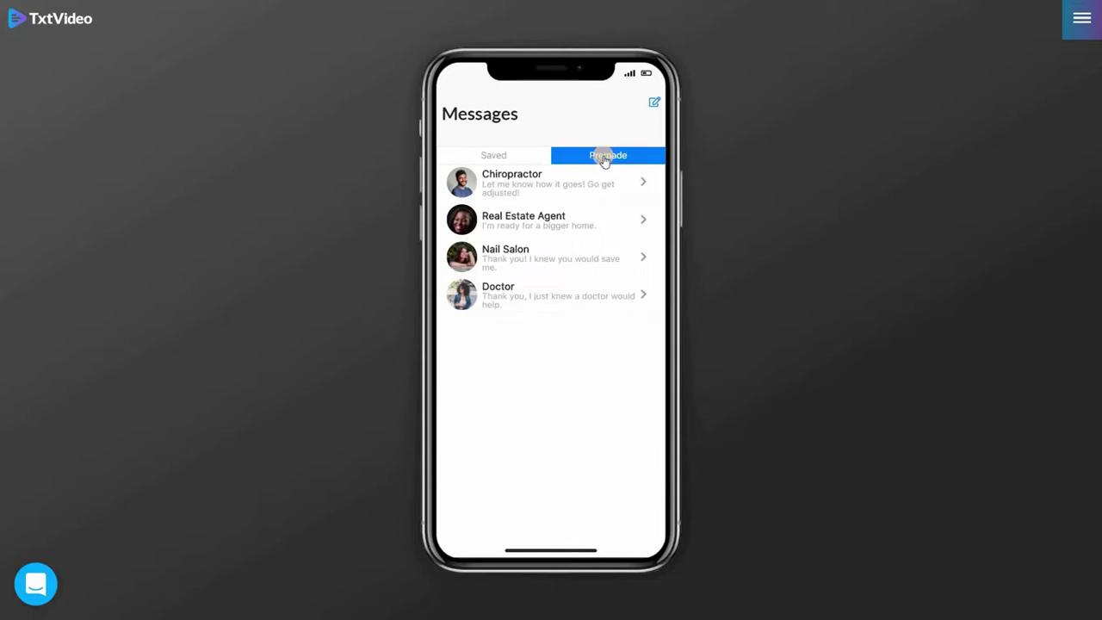
left_click(559, 222)
mouse_move(474, 234)
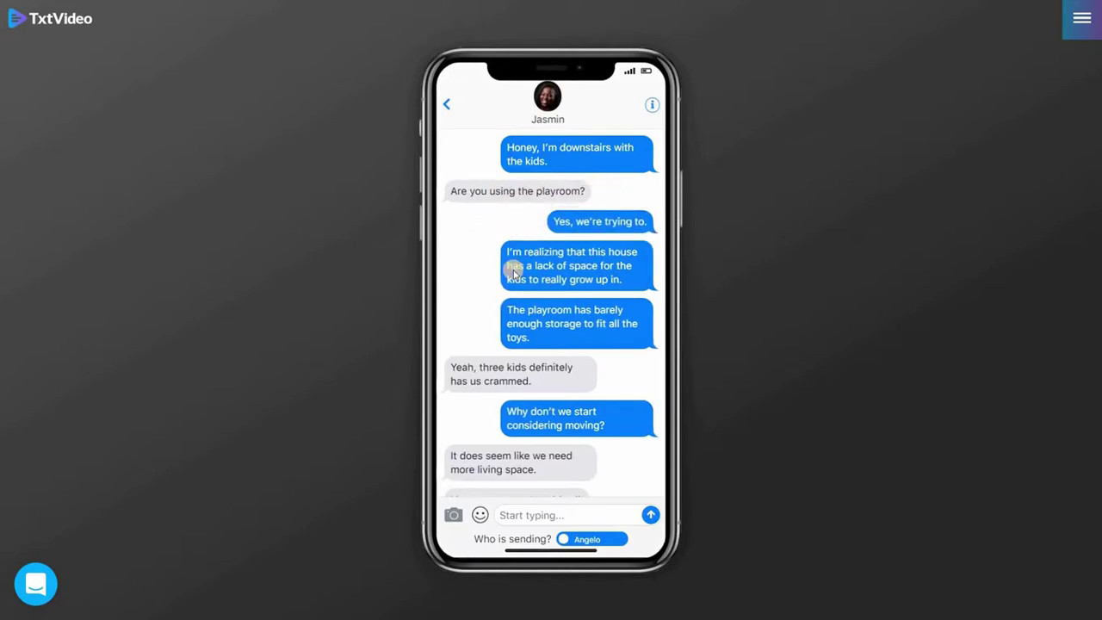
scroll(512, 268, "down", 3)
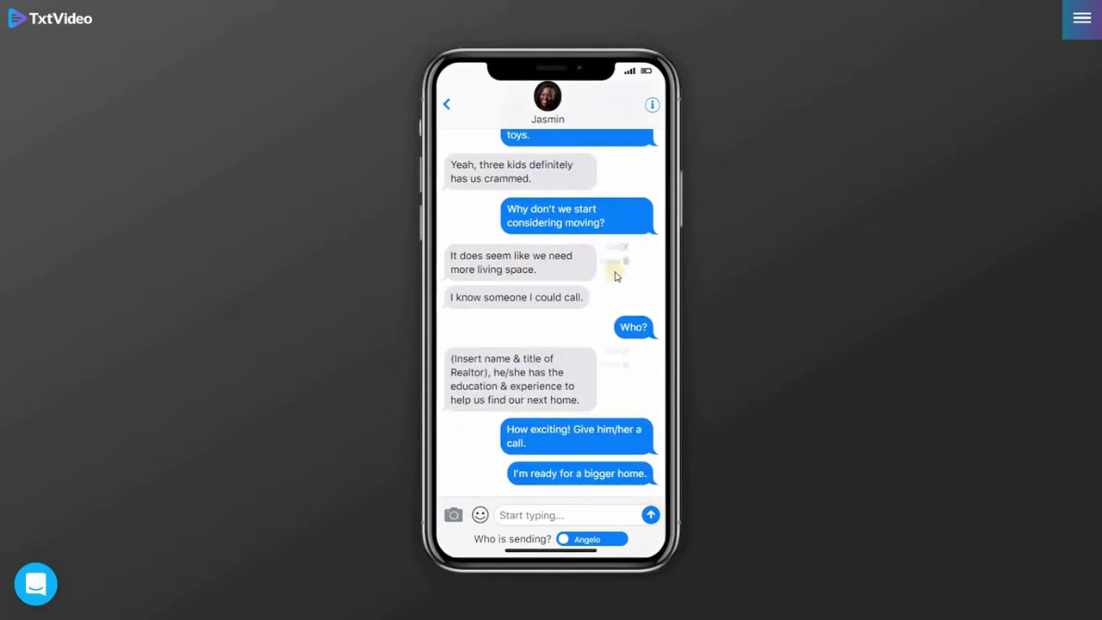
mouse_move(585, 267)
scroll(583, 258, "up", 3)
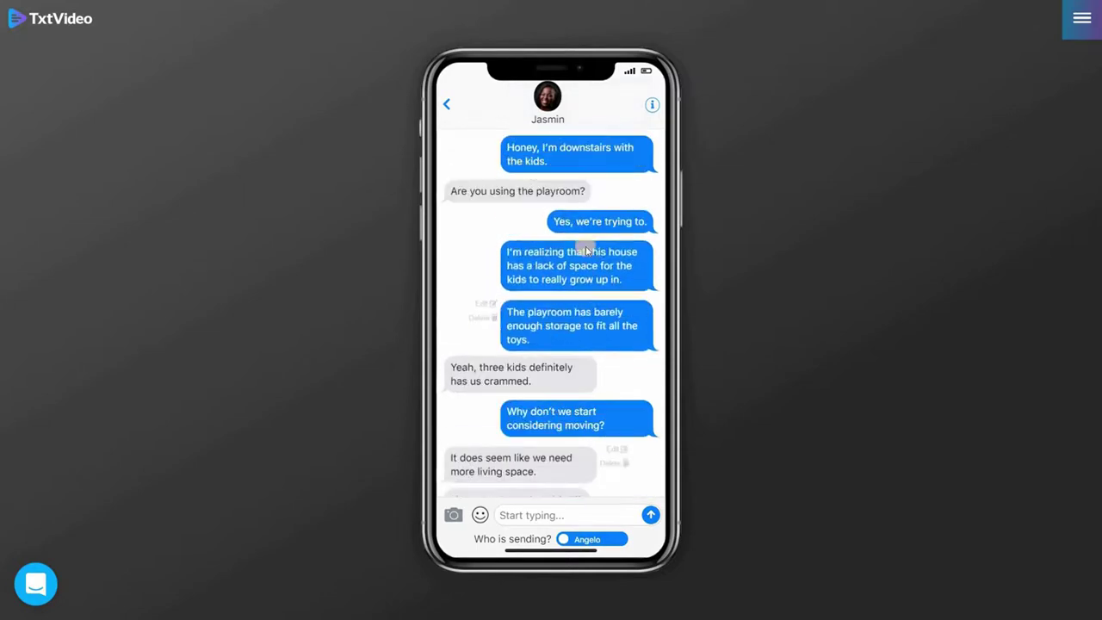
mouse_move(640, 177)
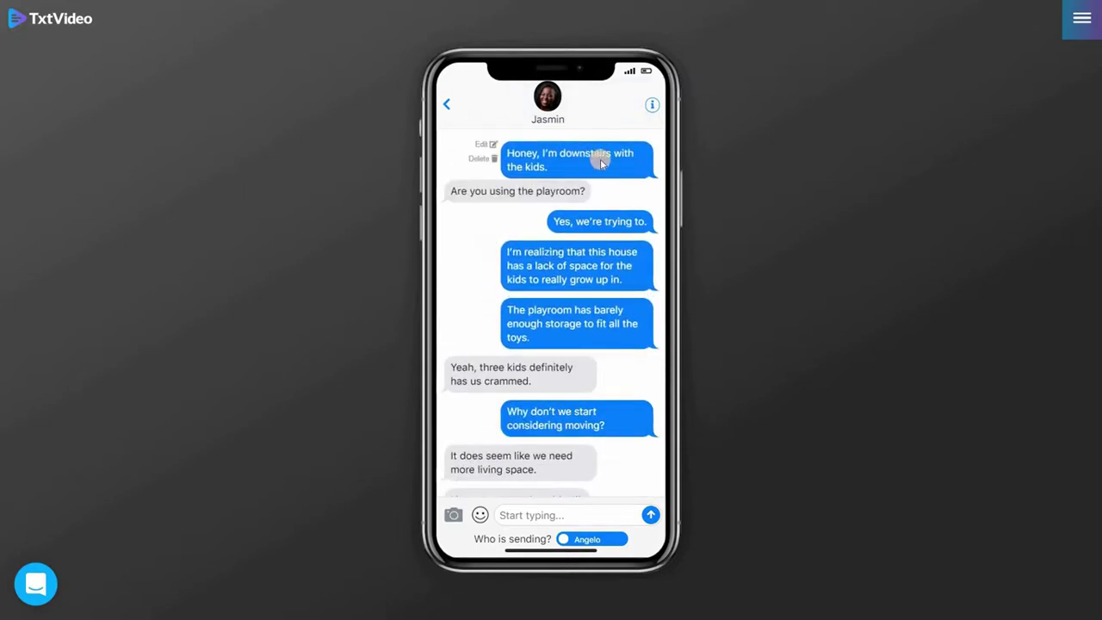
left_click(651, 104)
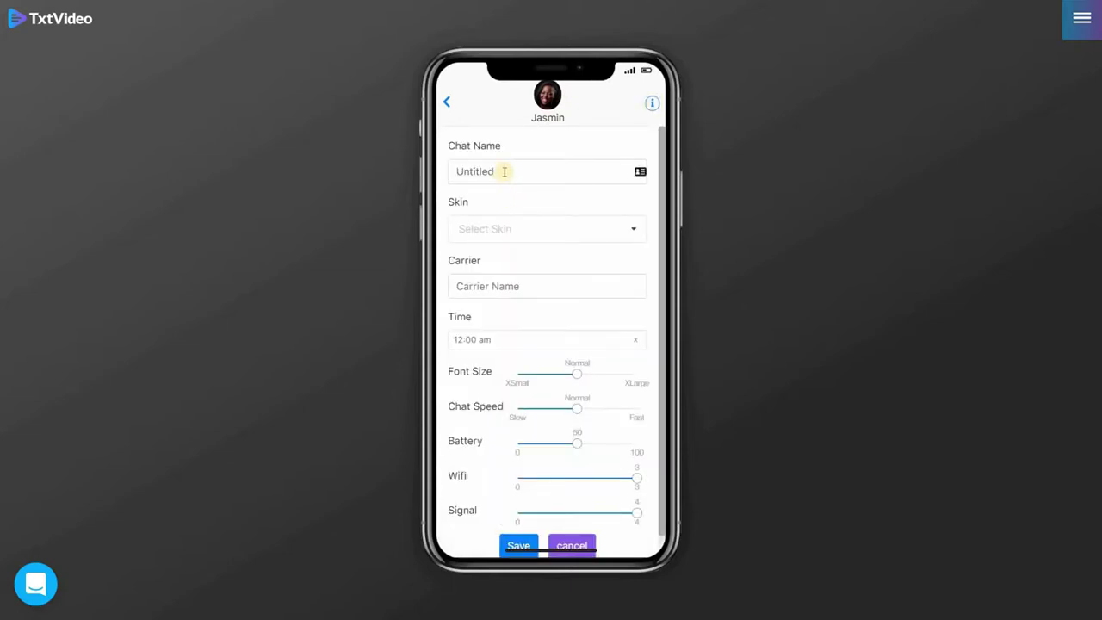
Rename the Untitled chat to Jasmin, save, and return to the saved chats list.
double_click(475, 172)
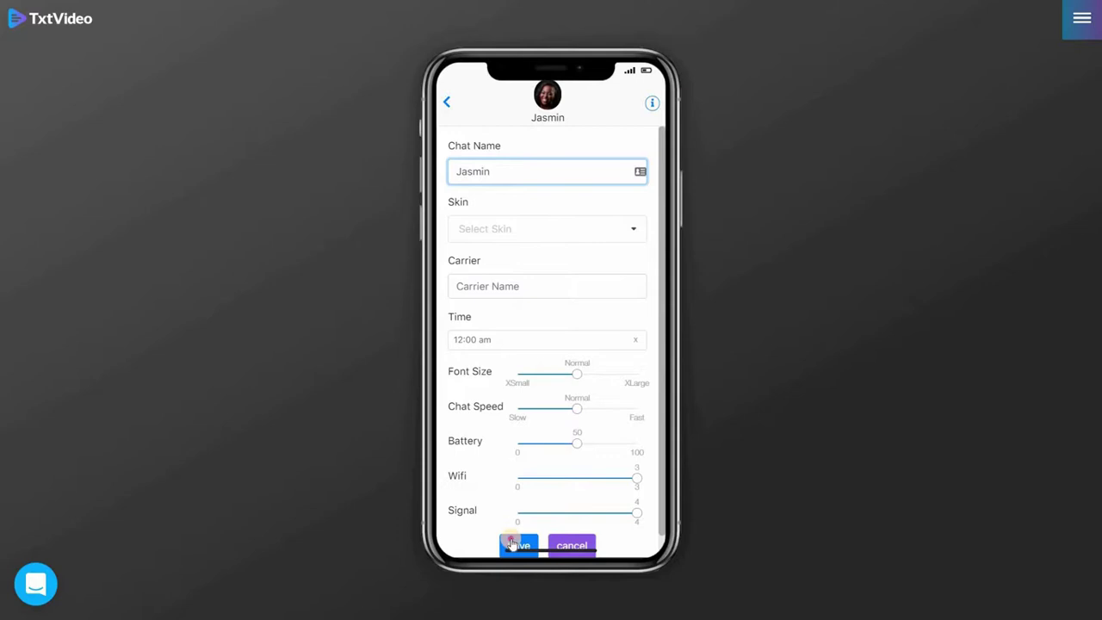
key("Return")
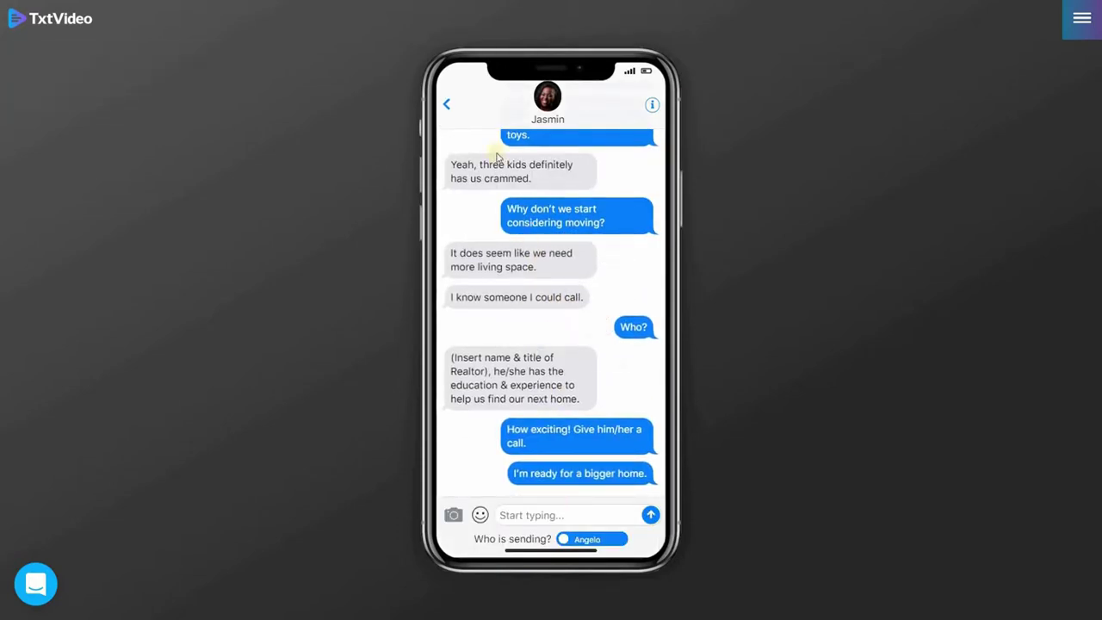
left_click(448, 104)
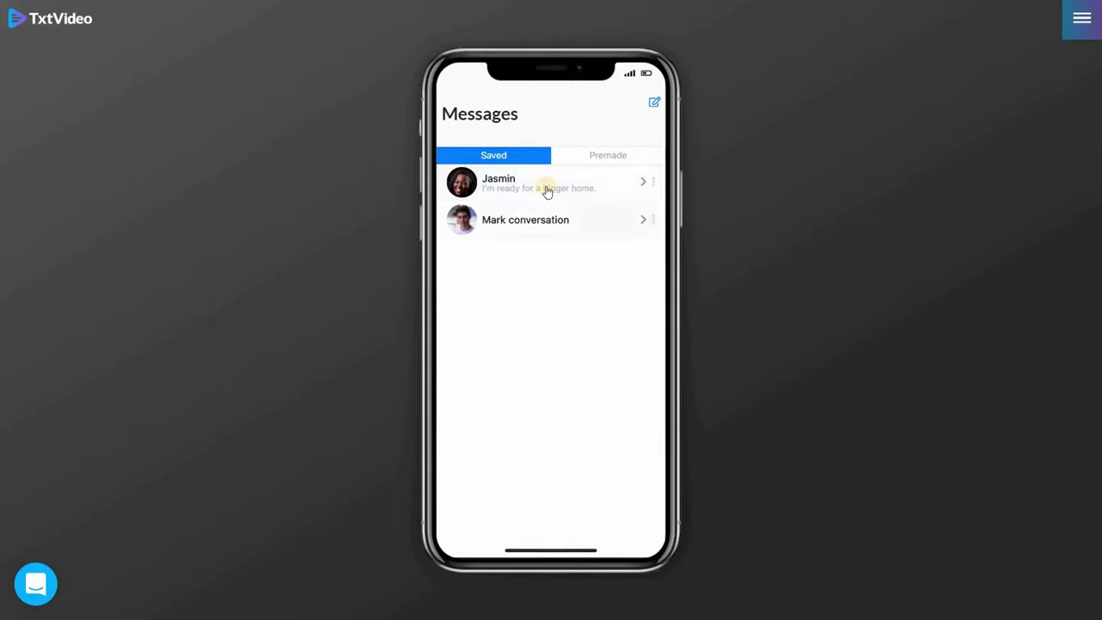
In Jasmin's chat, delete the playroom storage message and 'I know someone I could call.'.
left_click(545, 188)
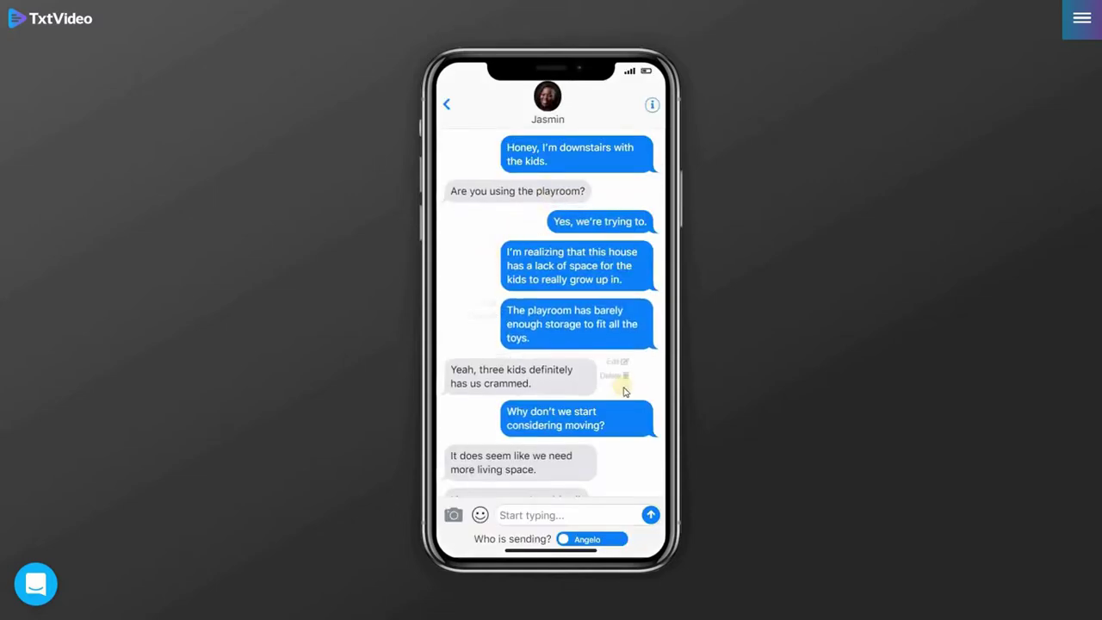
scroll(622, 387, "down", 1)
scroll(613, 245, "down", 1)
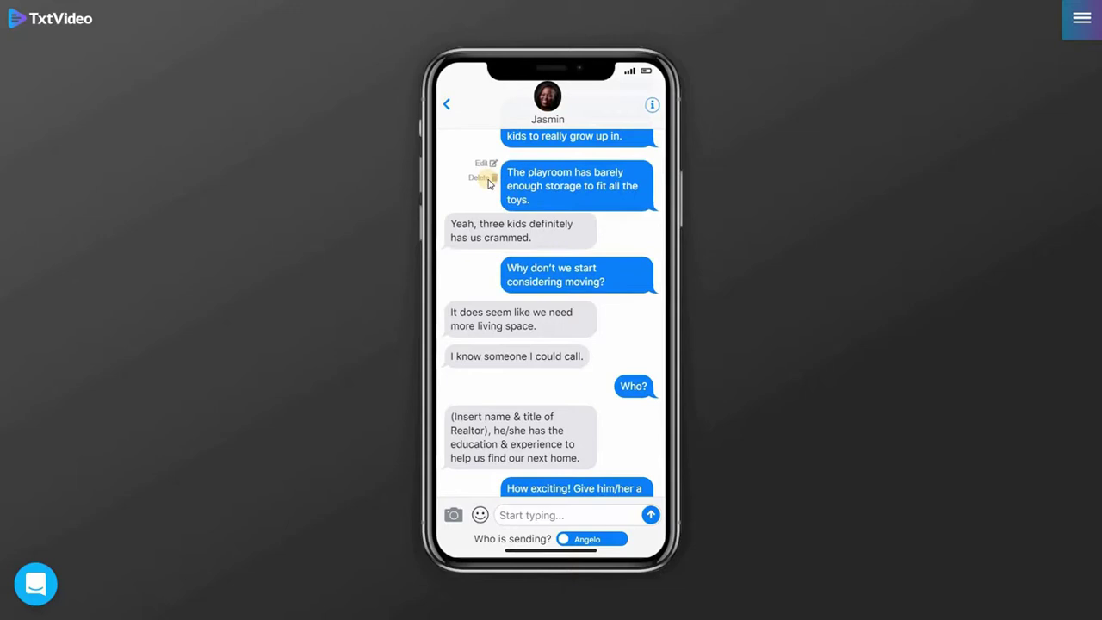
left_click(485, 178)
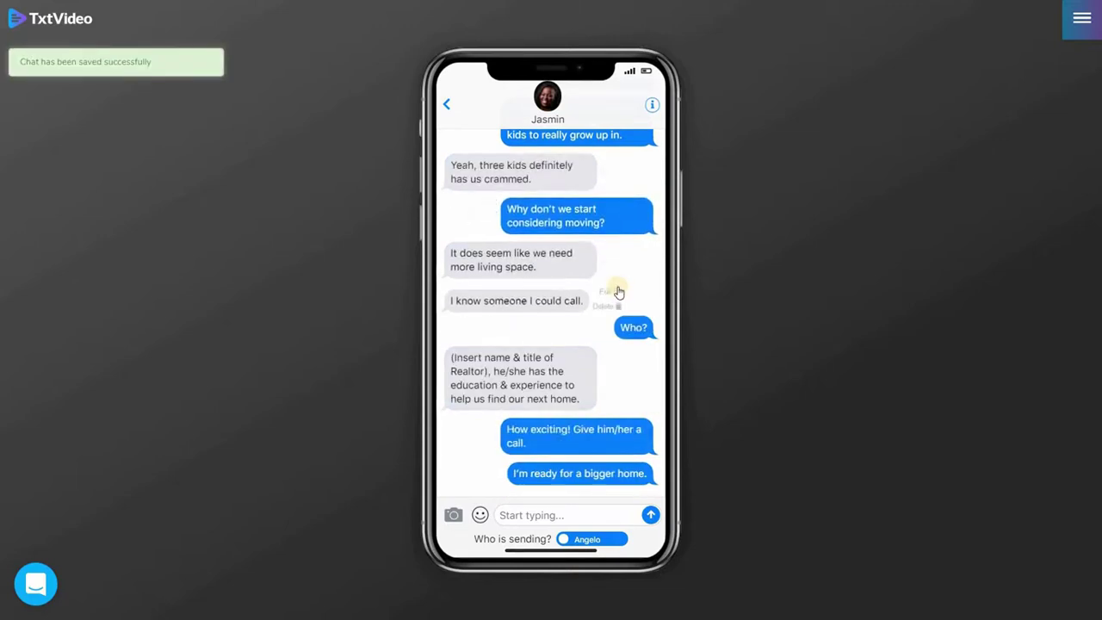
mouse_move(610, 297)
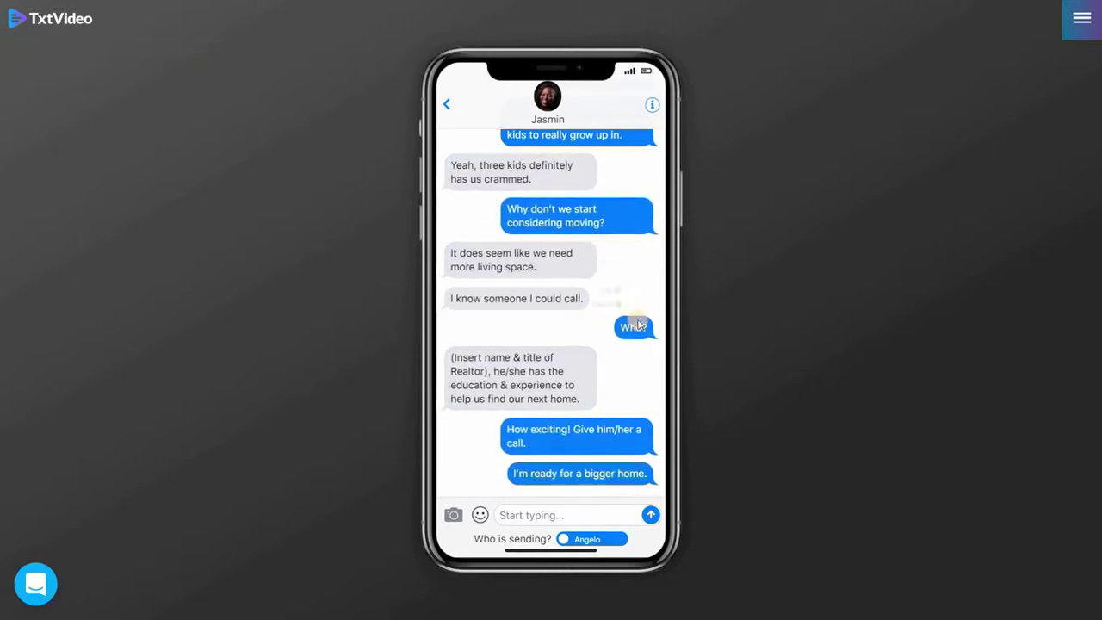
left_click(608, 307)
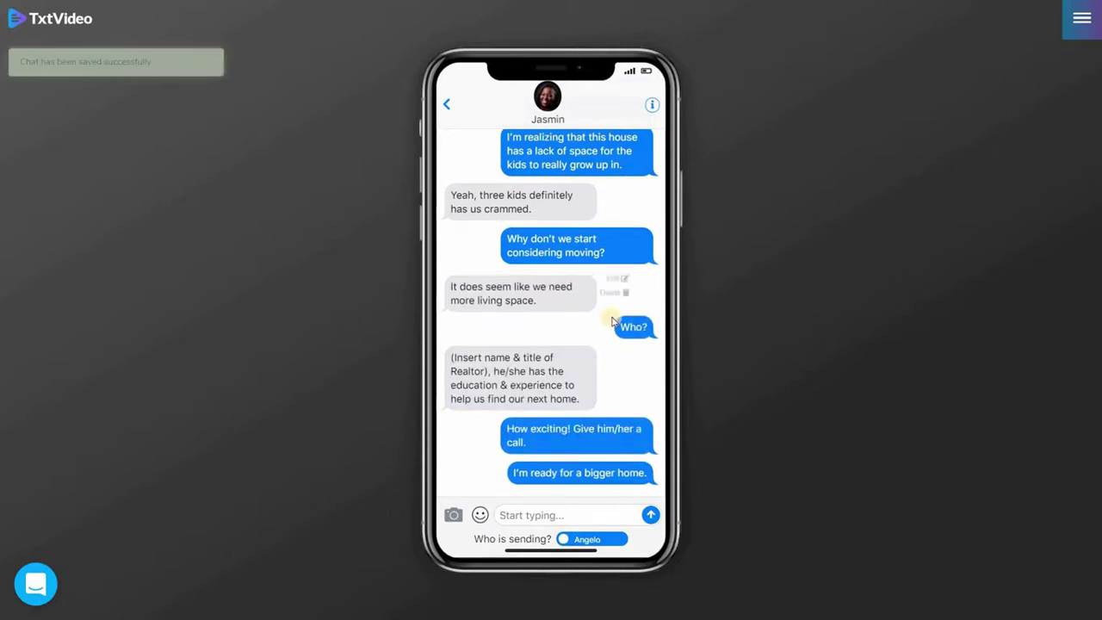
Edit the 'Who?' message and save it.
left_click(599, 323)
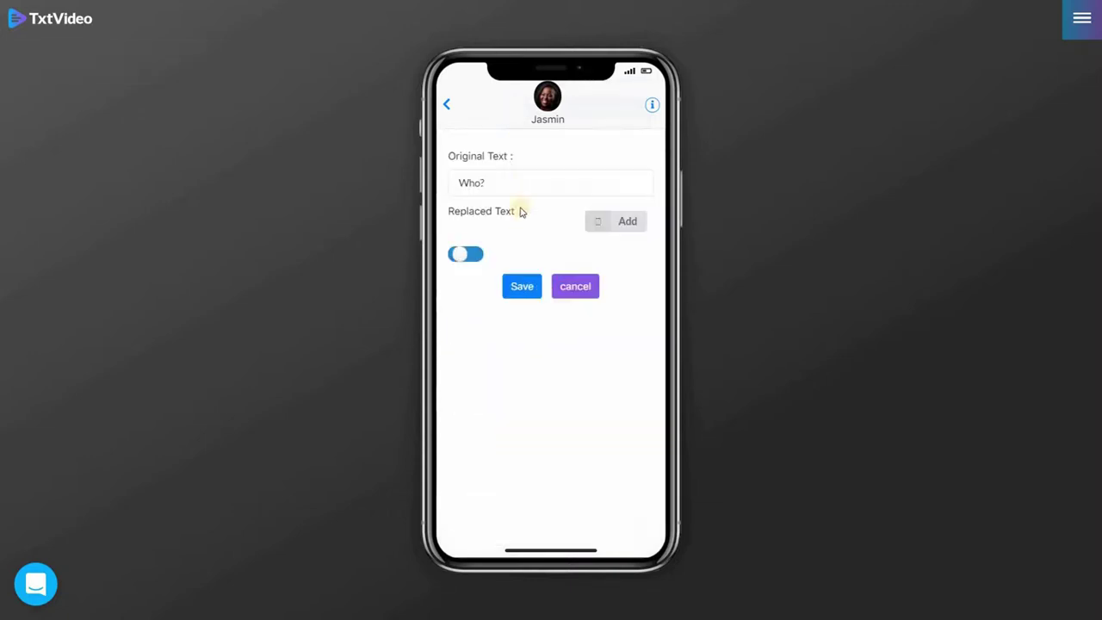
left_click(532, 289)
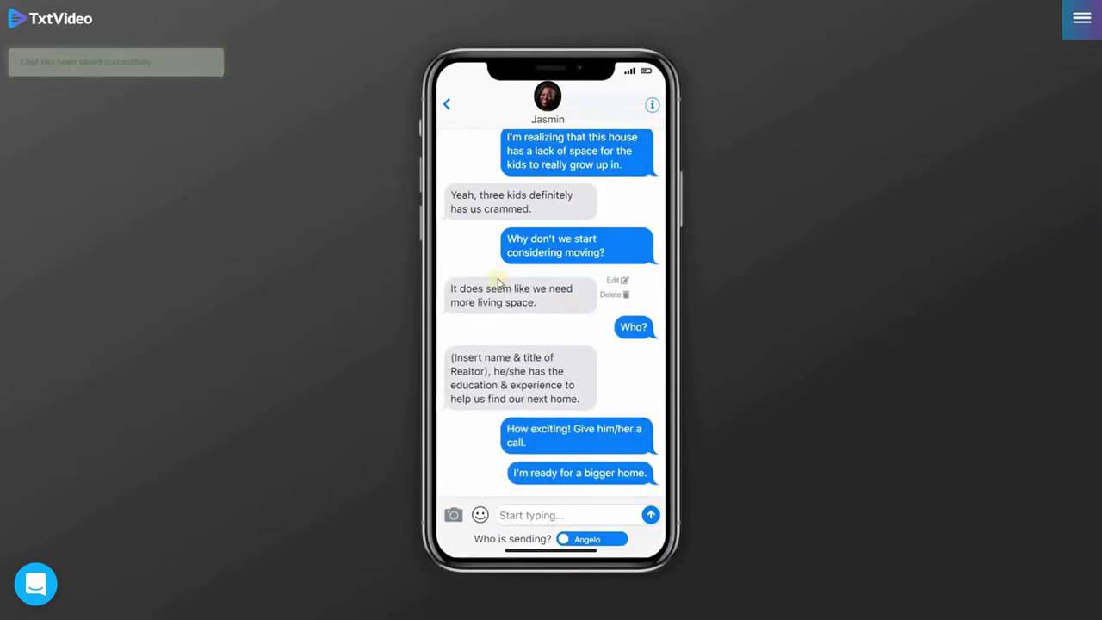
mouse_move(627, 367)
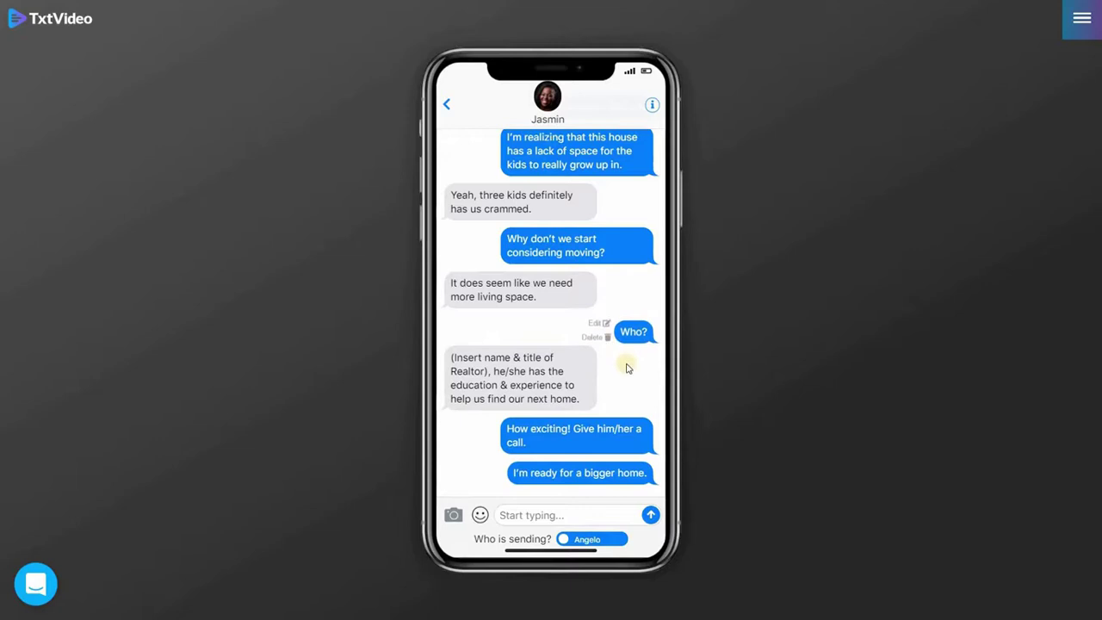
Play an animated preview of the chat from the phone menu.
left_click(528, 553)
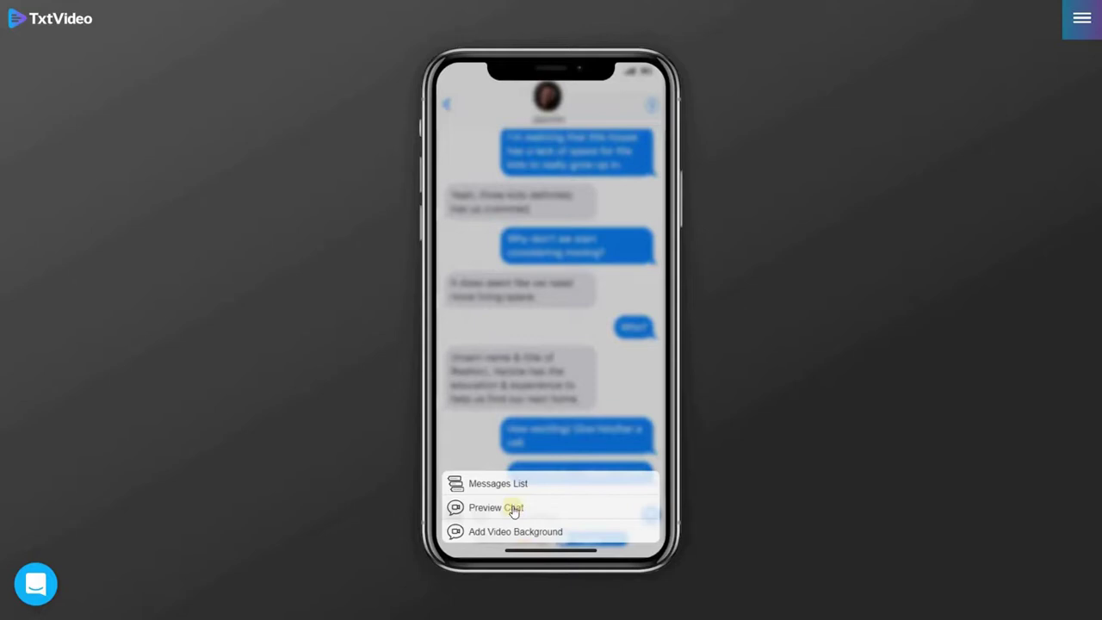
left_click(513, 508)
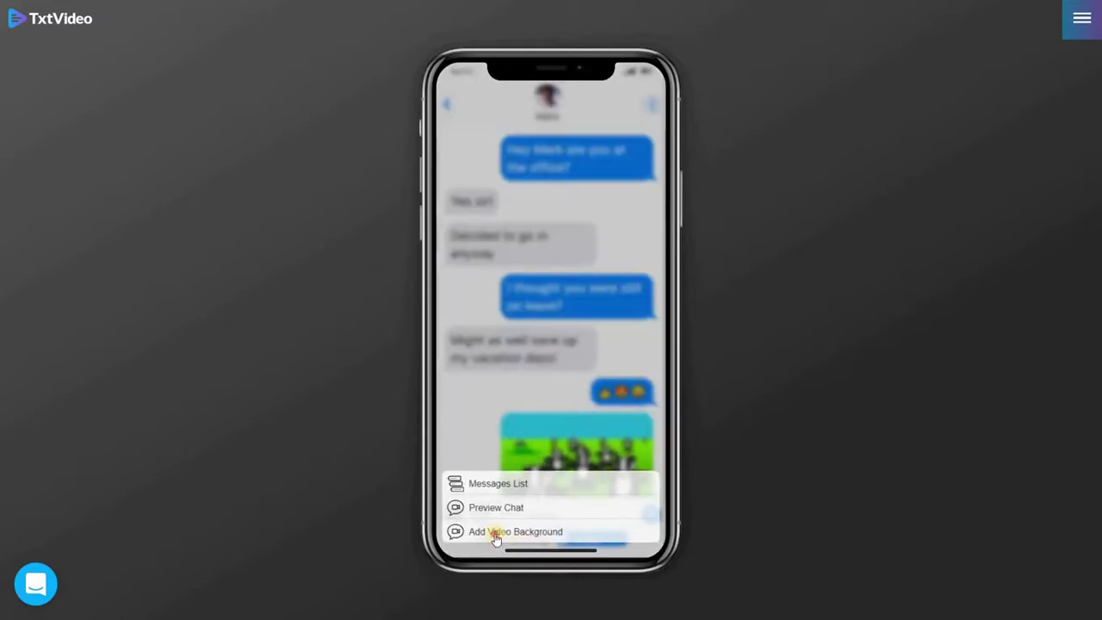
Place the chat over the Long Distance background video and download it as an MP4.
left_click(496, 534)
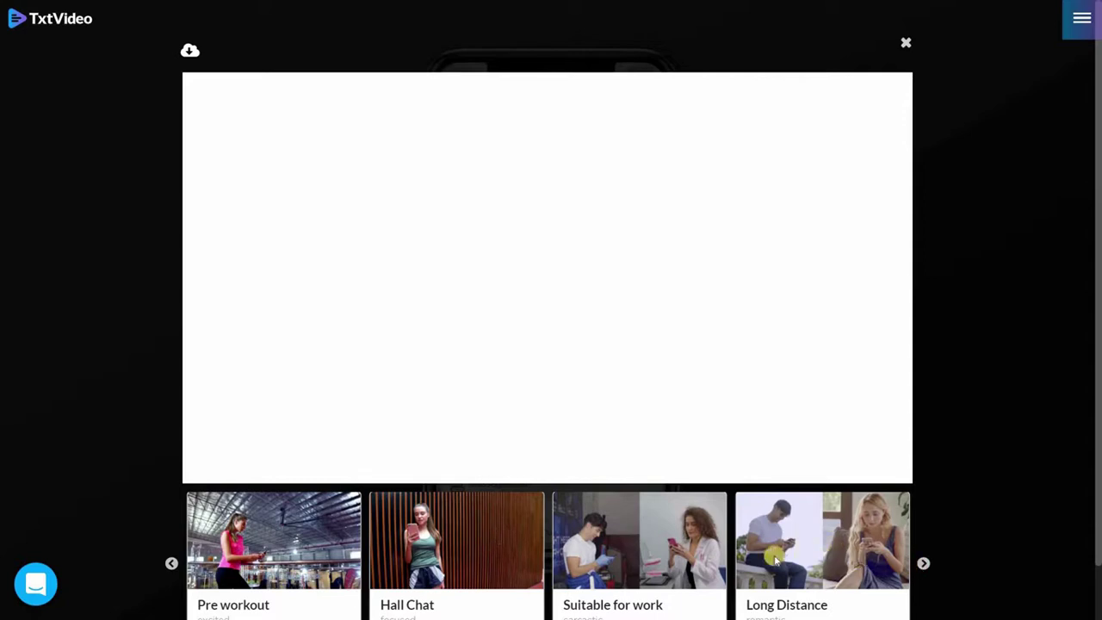
left_click(840, 538)
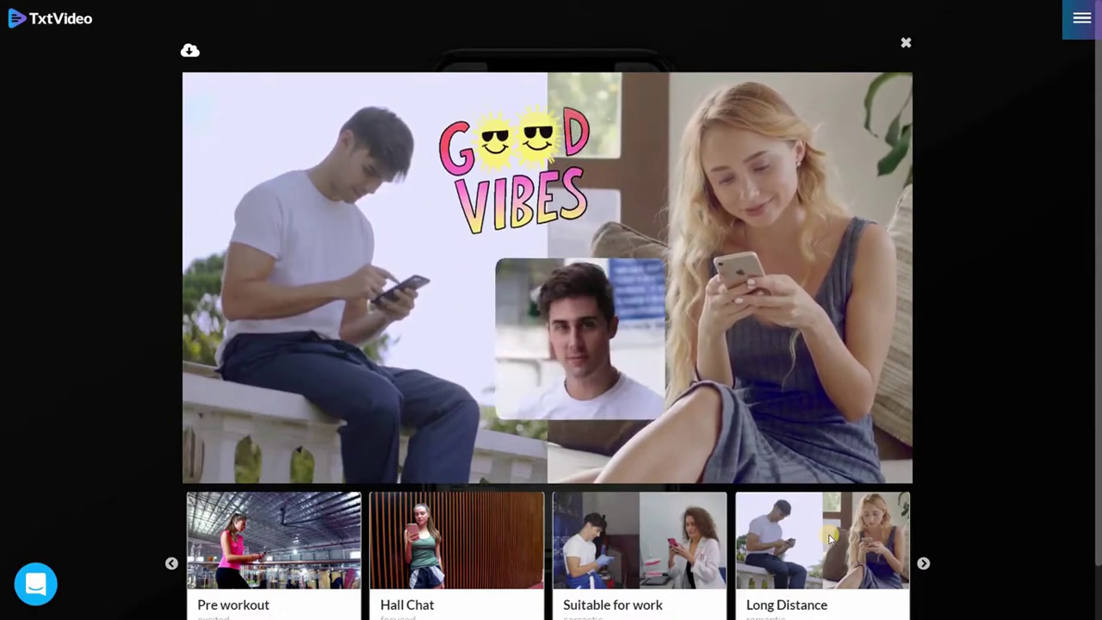
left_click(190, 50)
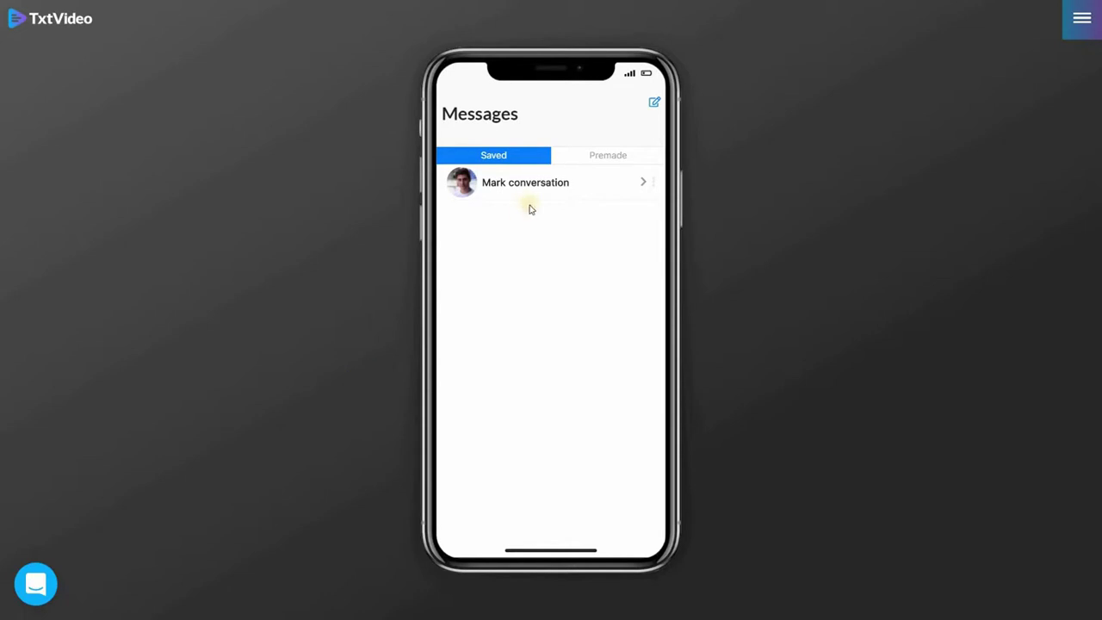
In the Mark conversation, switch the 'Yup' reply to the other sender and save.
left_click(576, 196)
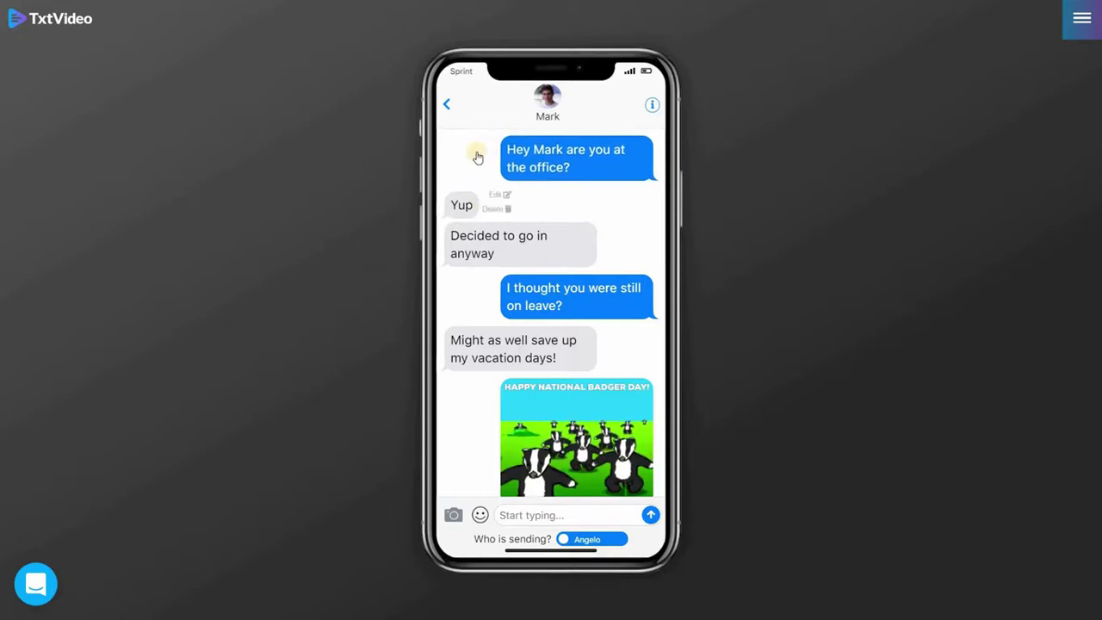
mouse_move(480, 198)
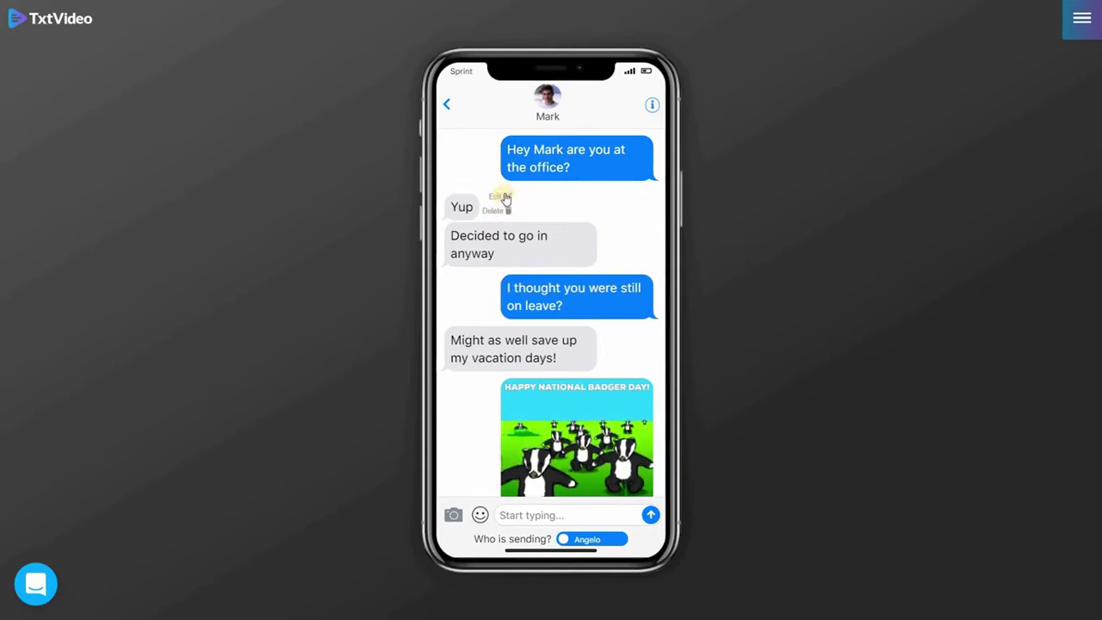
left_click(502, 196)
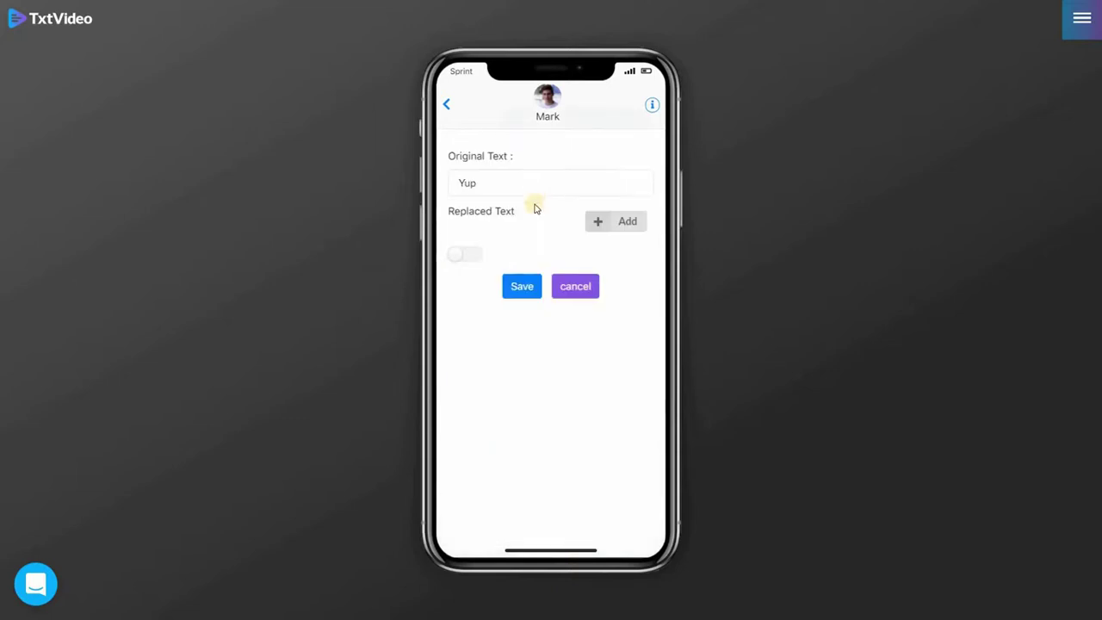
left_click(469, 256)
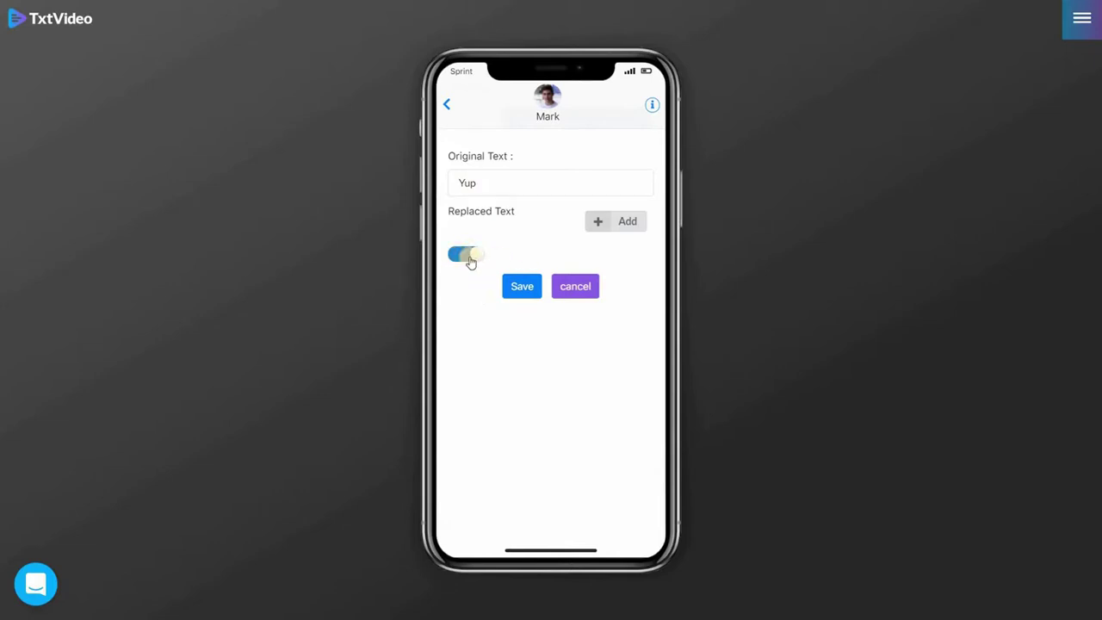
left_click(517, 288)
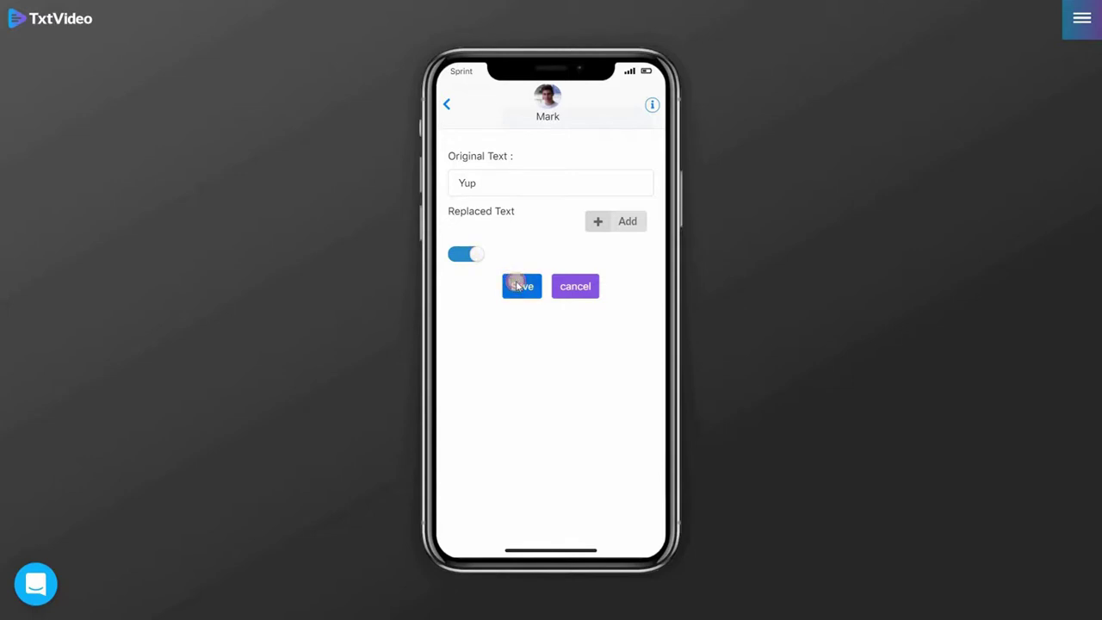
Reopen the 'Yup' reply's edit form, switch it back to incoming, and save again.
scroll(507, 304, "up", 1)
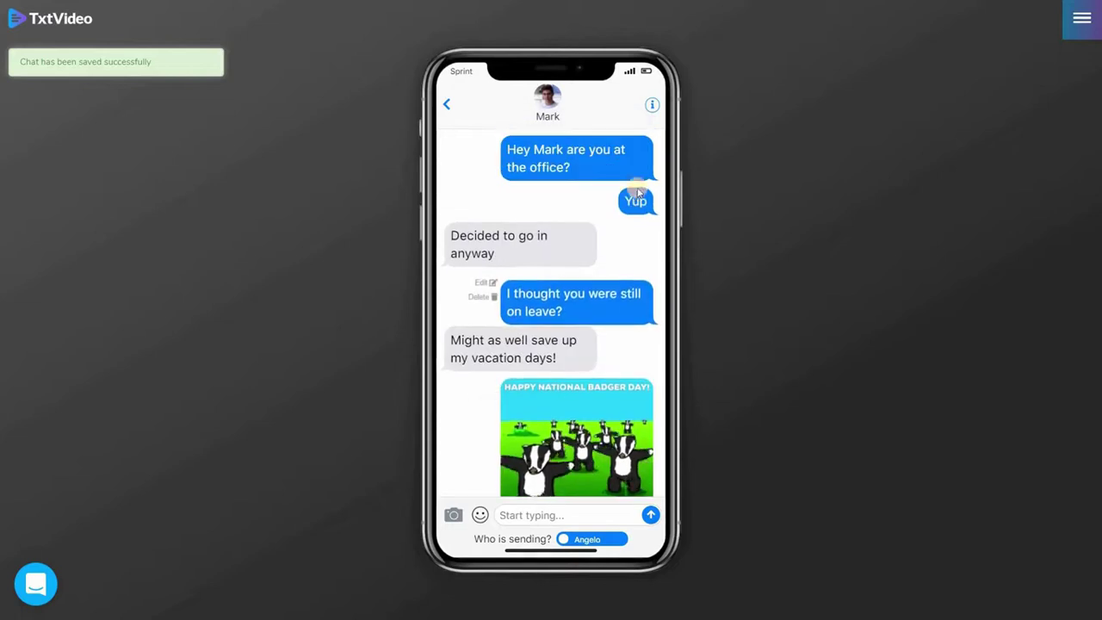
left_click(630, 207)
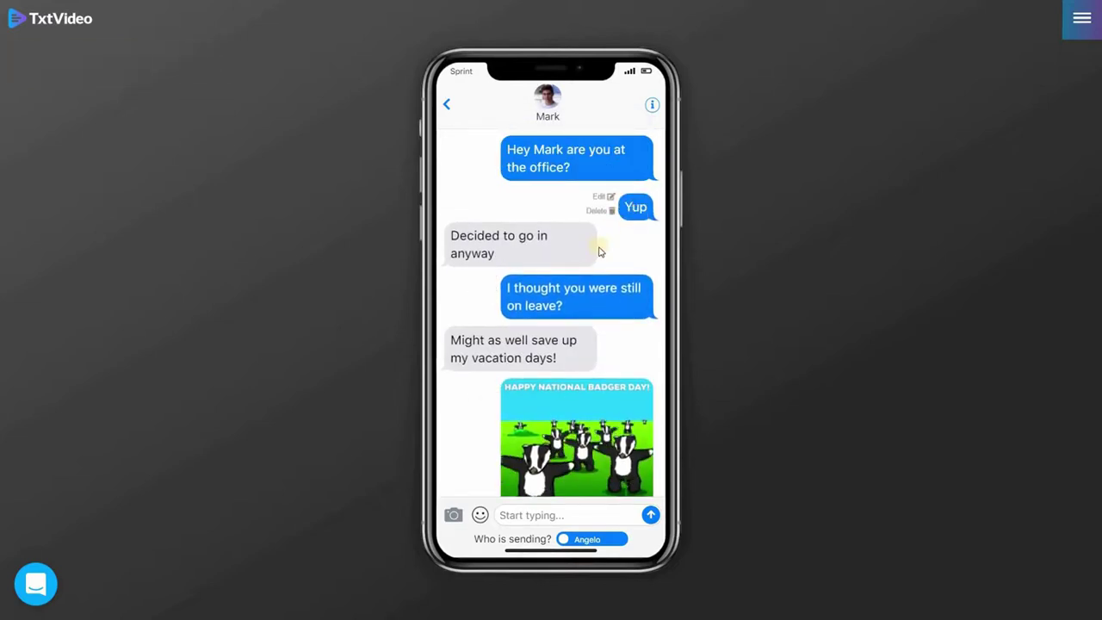
left_click(624, 207)
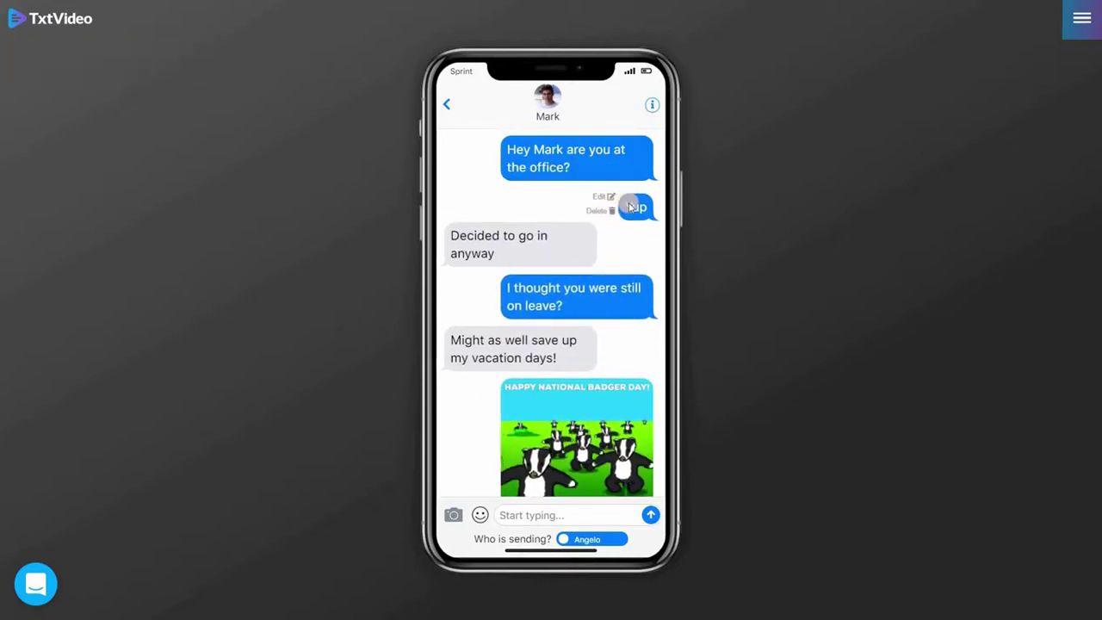
left_click(606, 196)
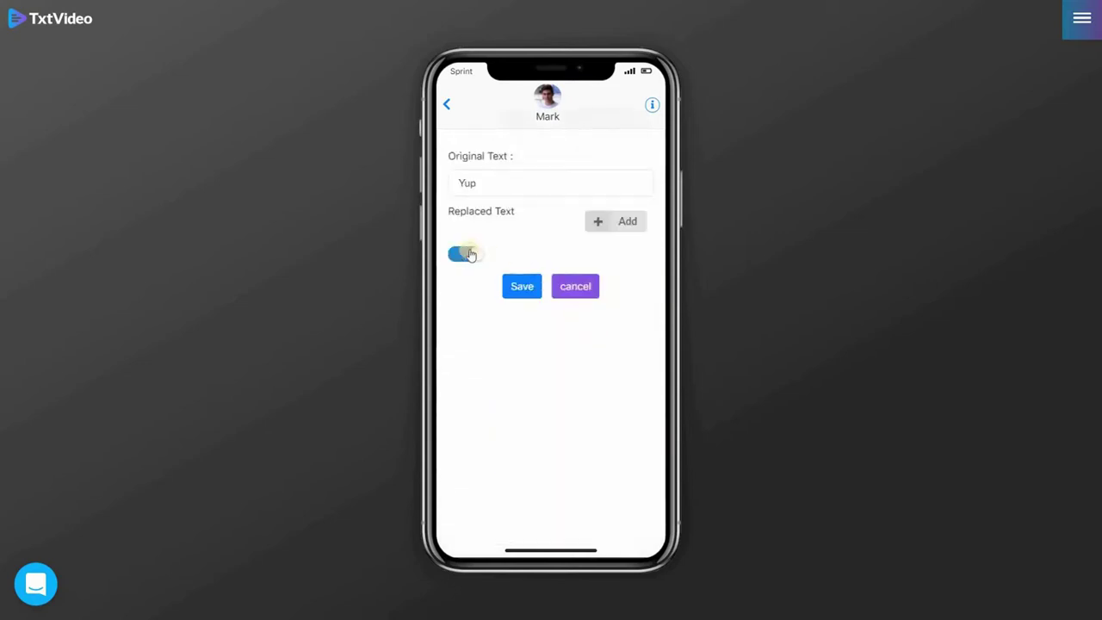
left_click(521, 289)
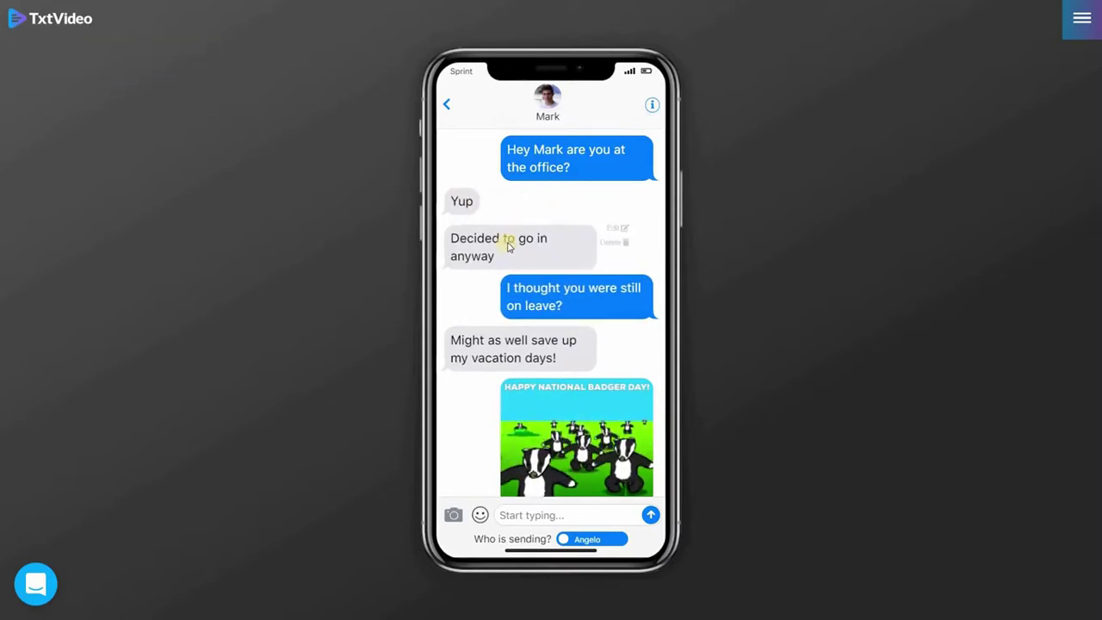
mouse_move(500, 197)
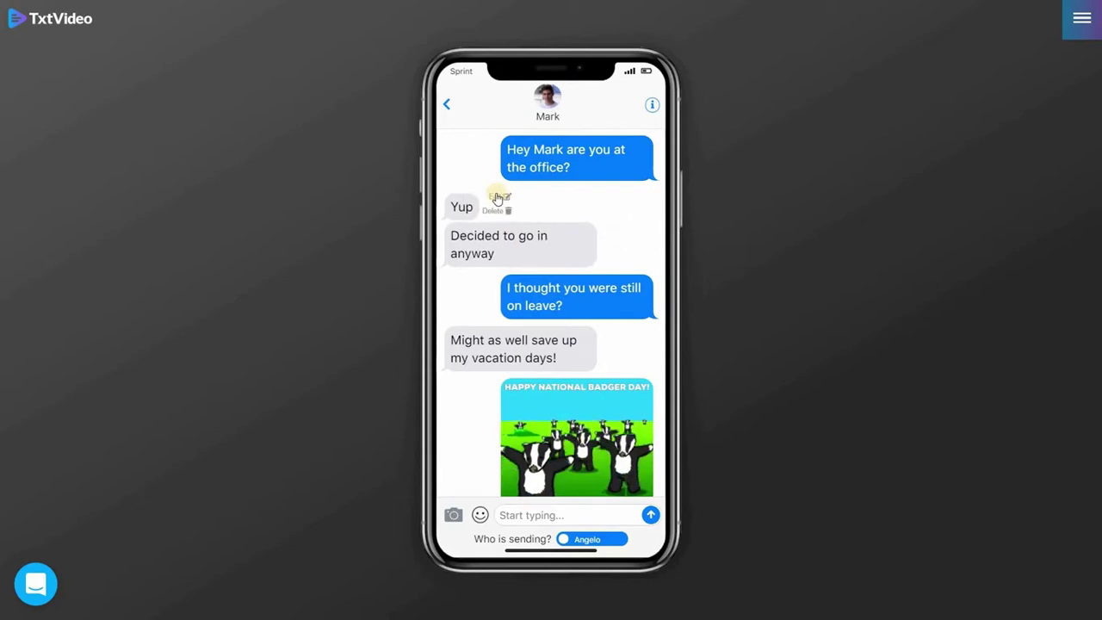
Change the contact's 'Yup' reply text to 'Yes sir' and save the edit.
left_click(505, 197)
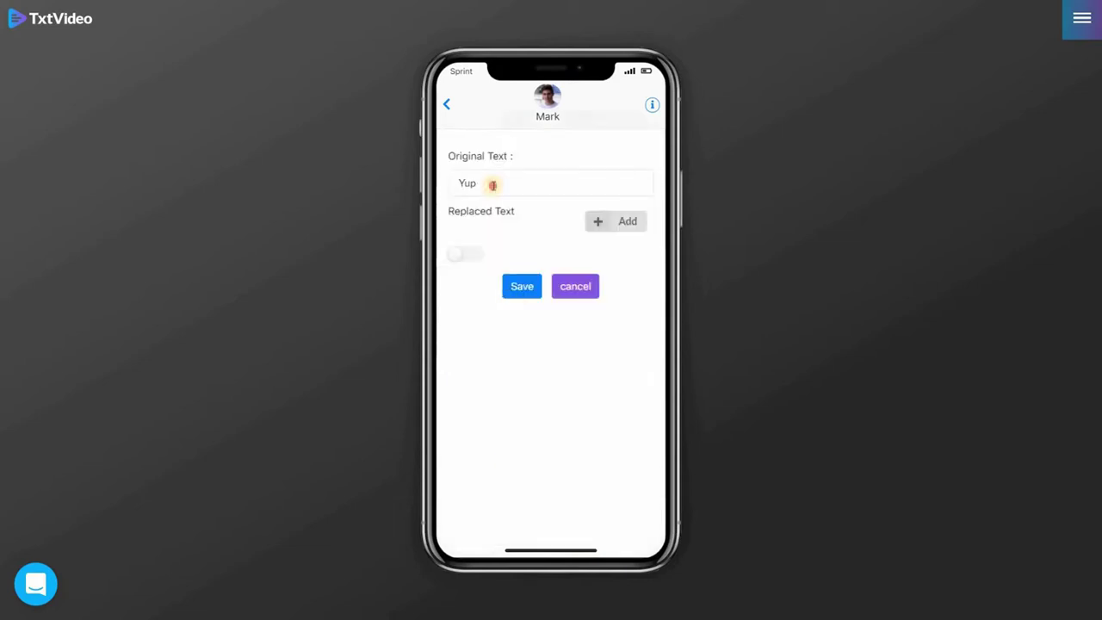
key("BackSpace")
key("BackSpace")
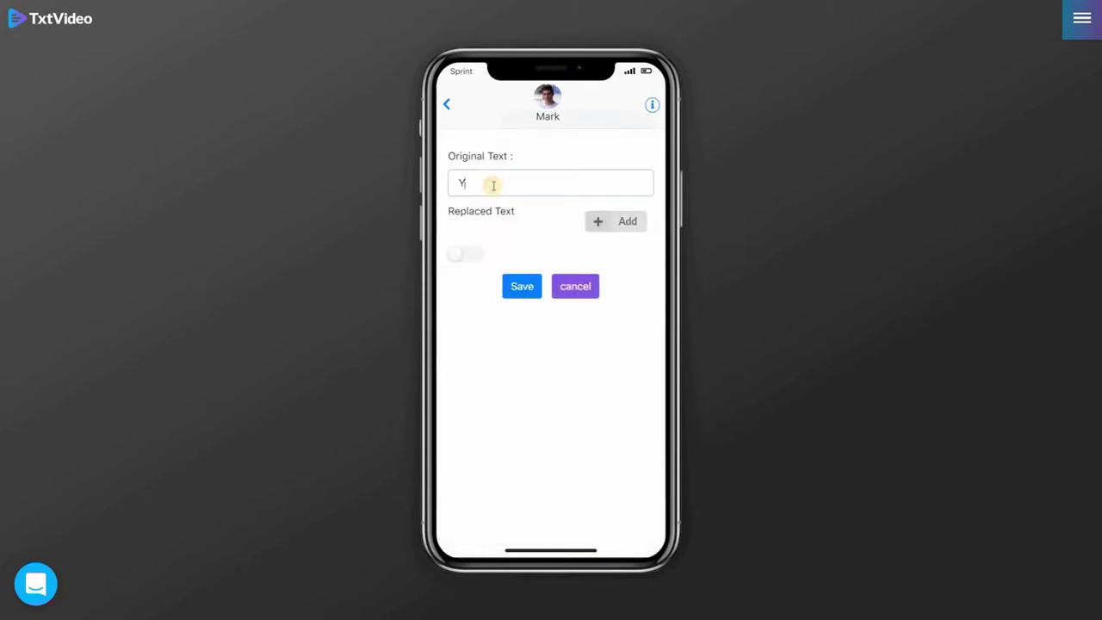
type("es sir!")
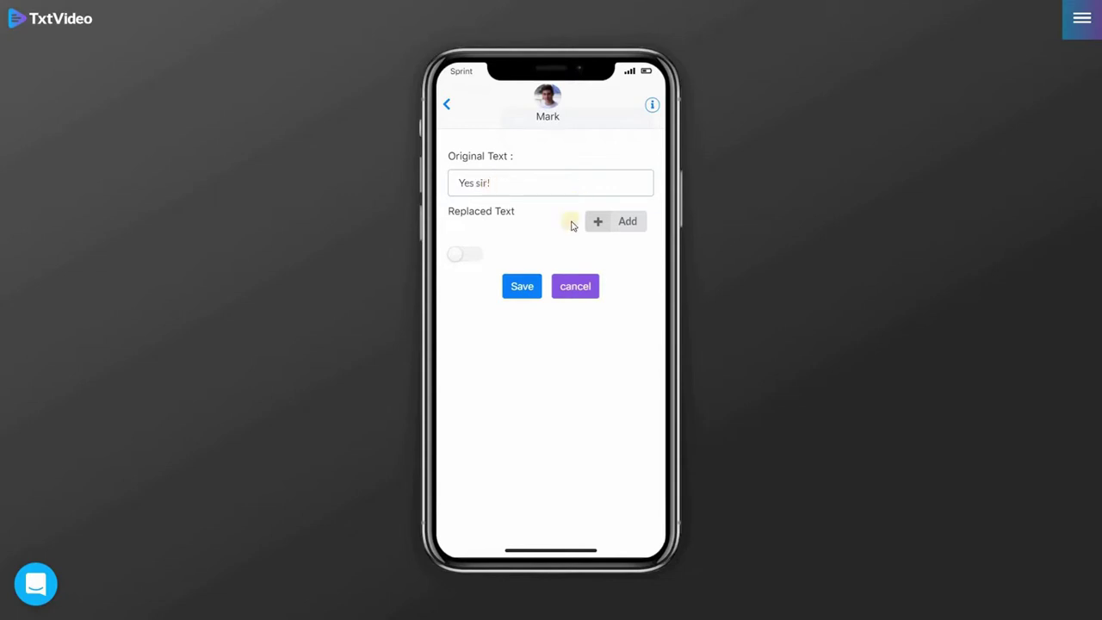
left_click(528, 284)
mouse_move(526, 222)
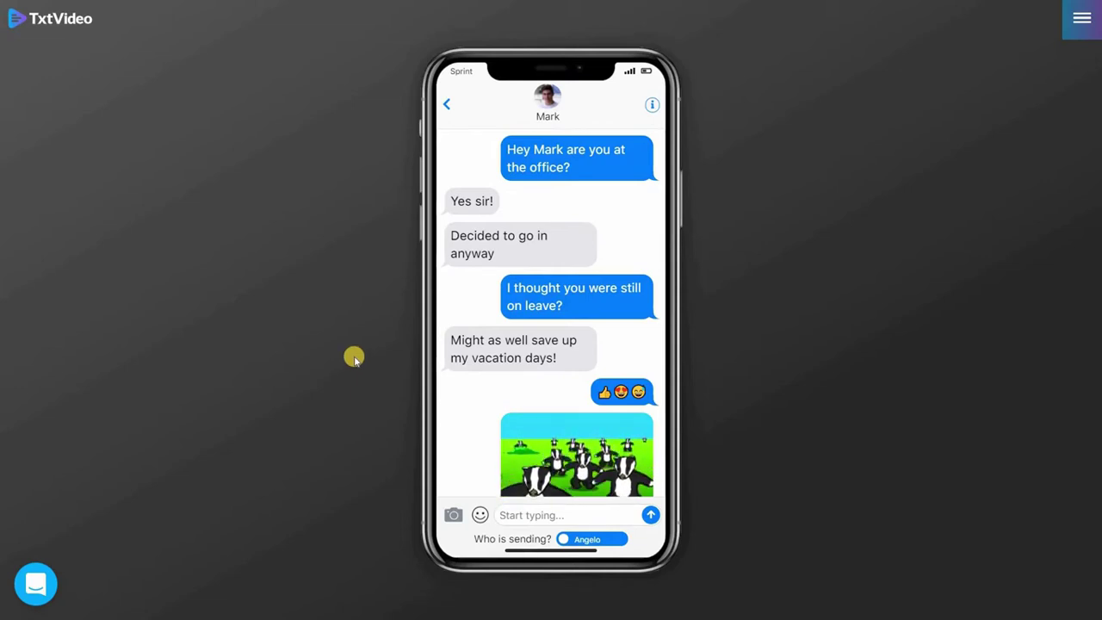
Add the replacement text 'Hey are your awake' to the first blue message and save it.
mouse_move(484, 150)
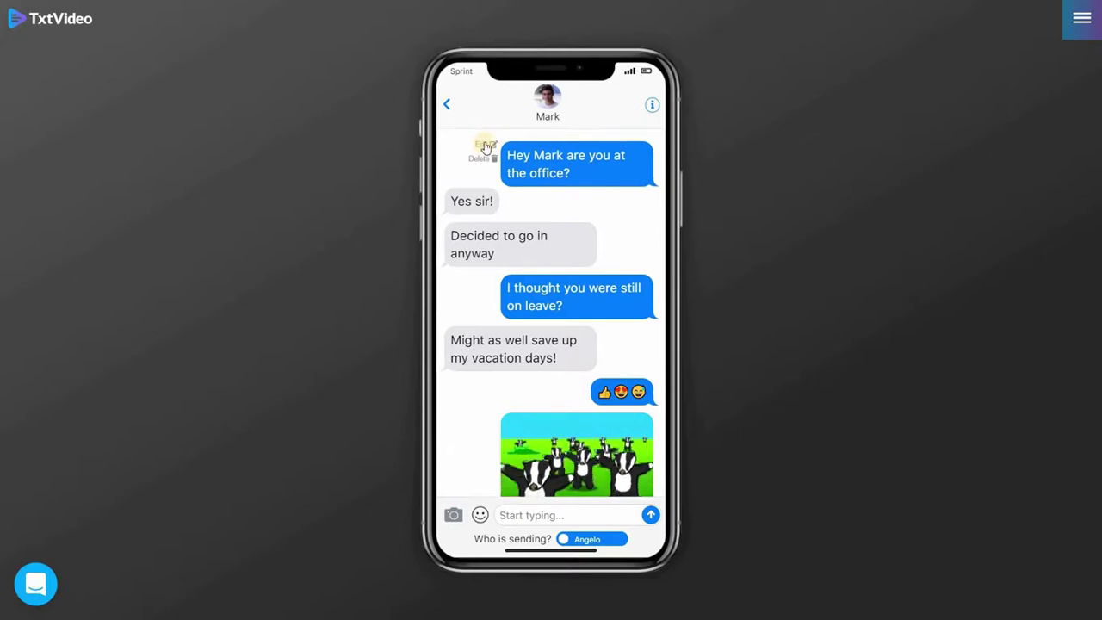
left_click(484, 145)
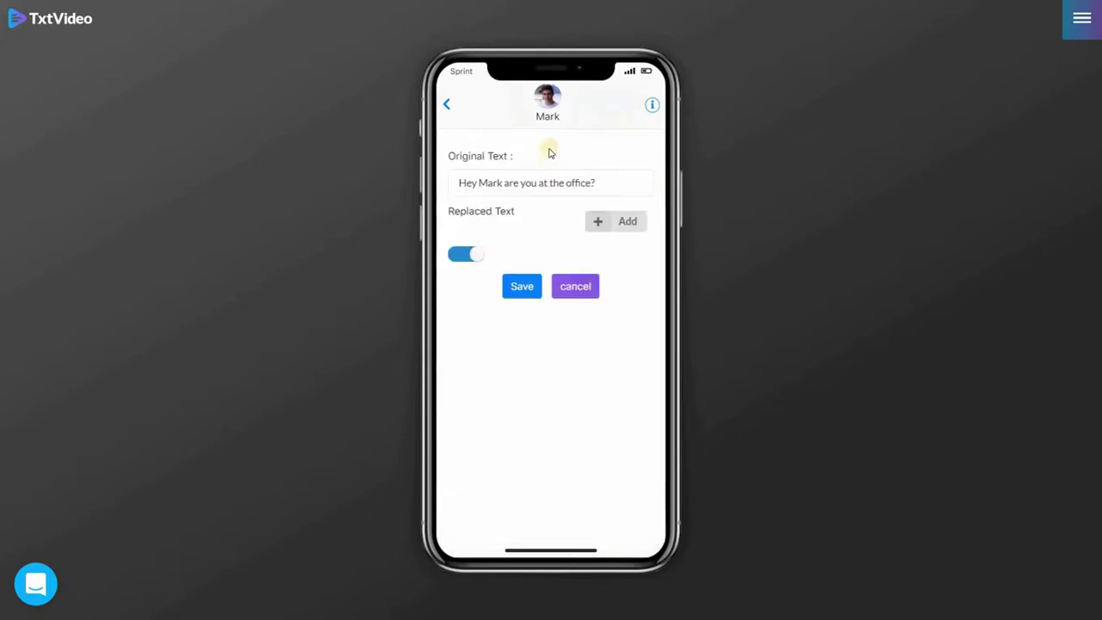
left_click(596, 222)
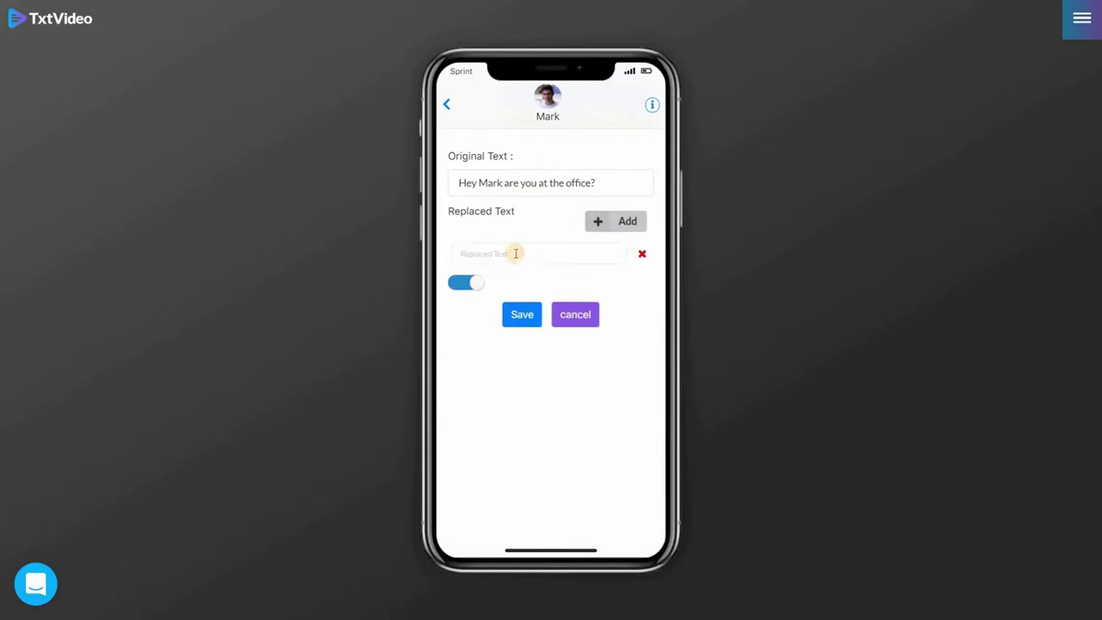
left_click(515, 253)
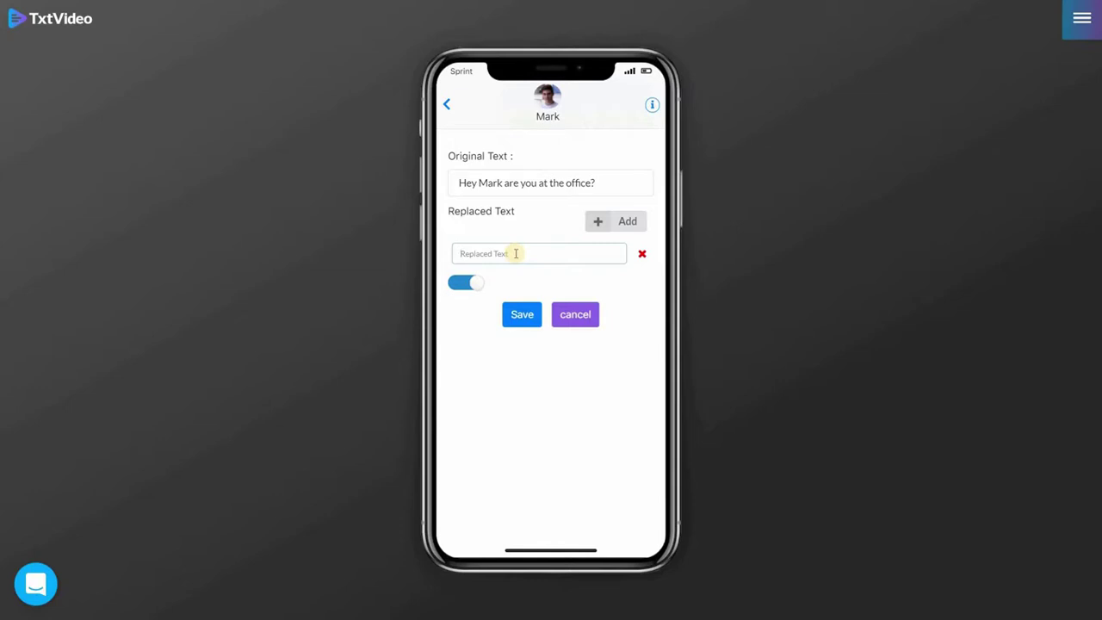
type("Hey are your awake")
left_click(524, 315)
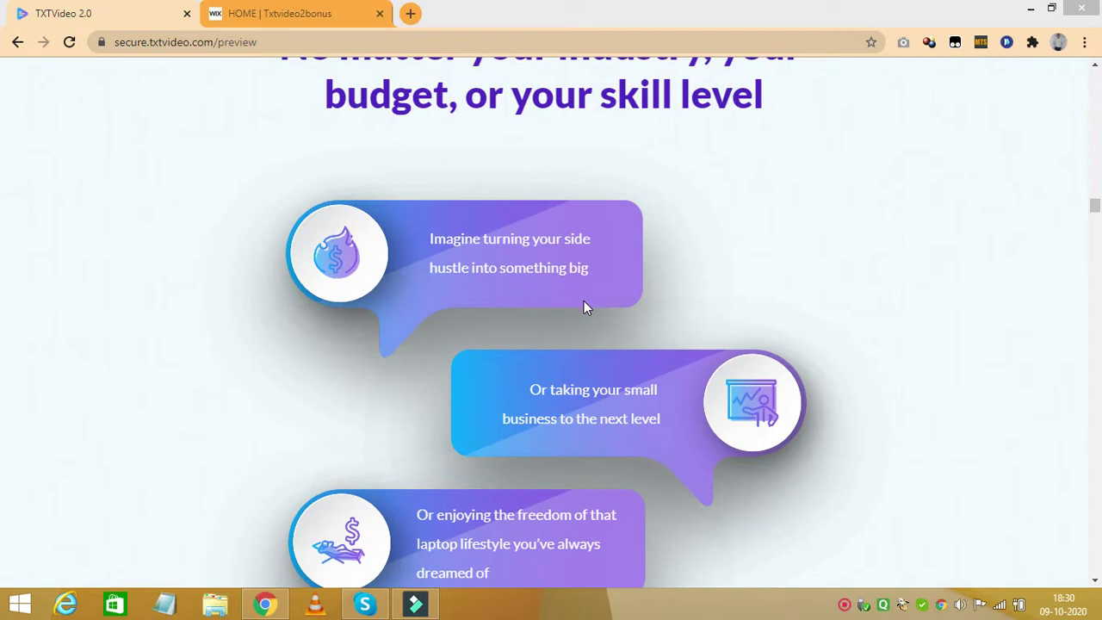
Focus the browser and scroll the sales page to the side-hustle, small-business and laptop-lifestyle cards.
left_click(204, 348)
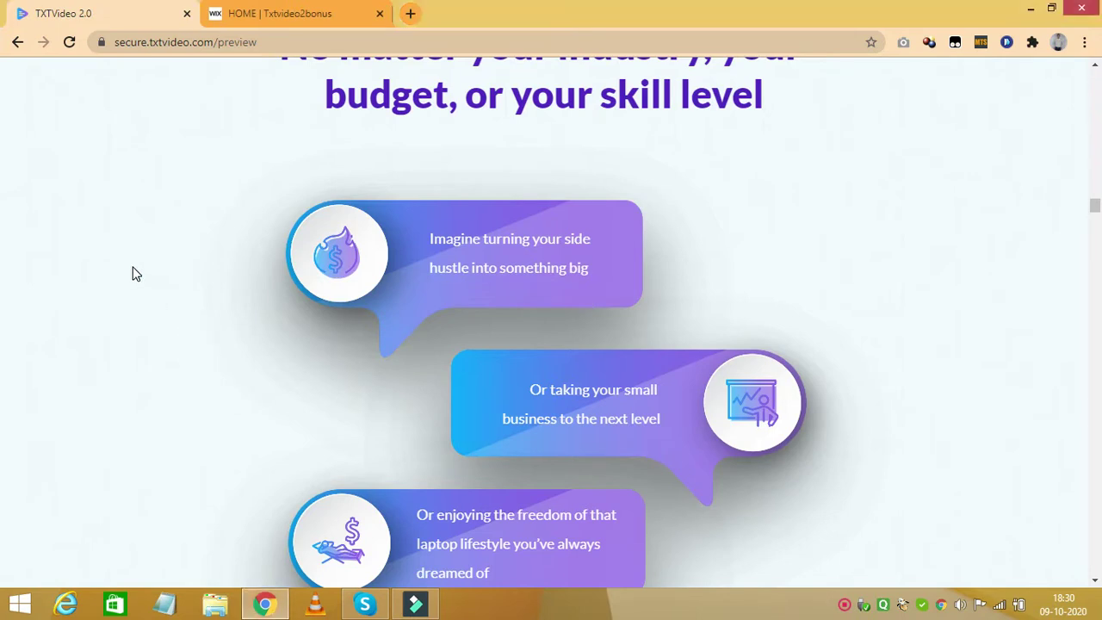
scroll(137, 271, "down", 1)
scroll(138, 271, "up", 1)
scroll(144, 273, "down", 2)
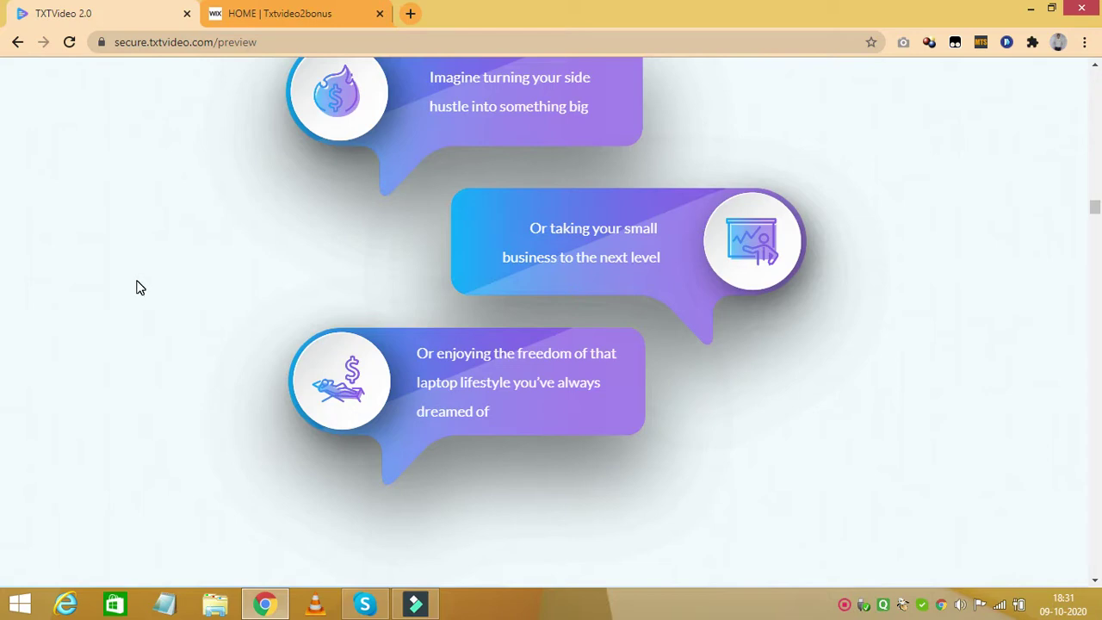
Scroll down to the 'THOUSANDS OF EXCITED MARKETERS' banner, then switch to the Txtvideo2bonus tab.
scroll(135, 288, "down", 1)
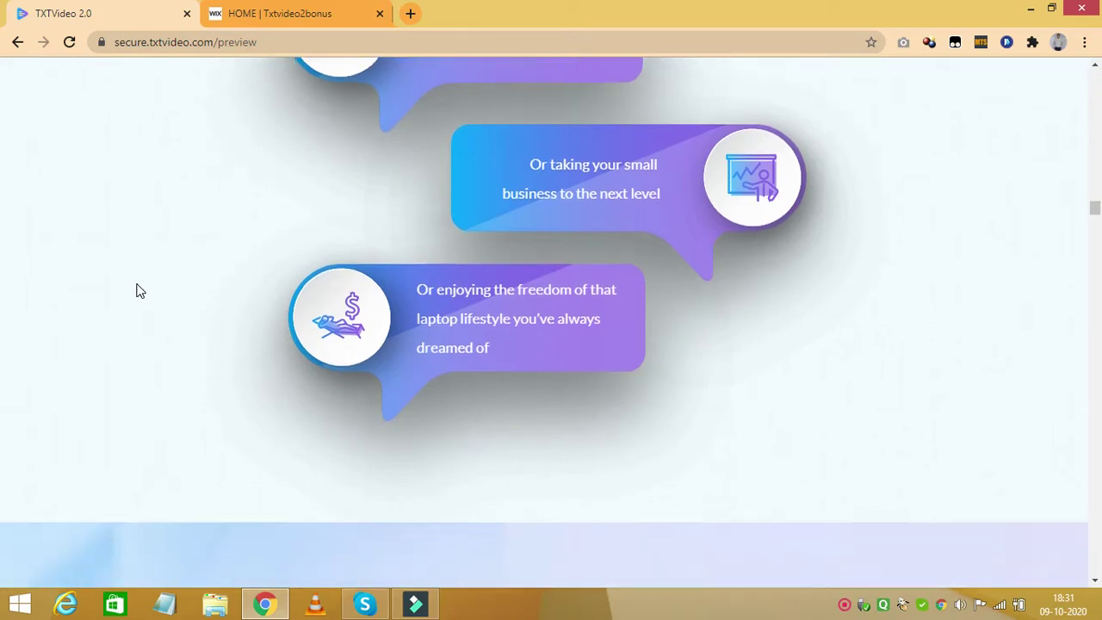
scroll(108, 325, "down", 1)
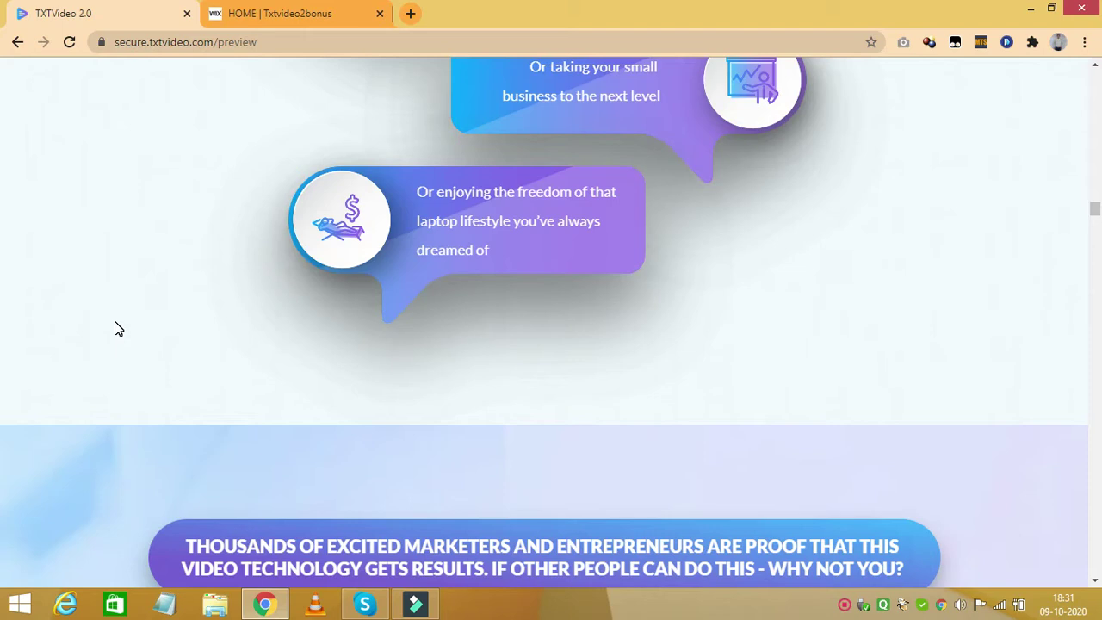
scroll(115, 324, "down", 1)
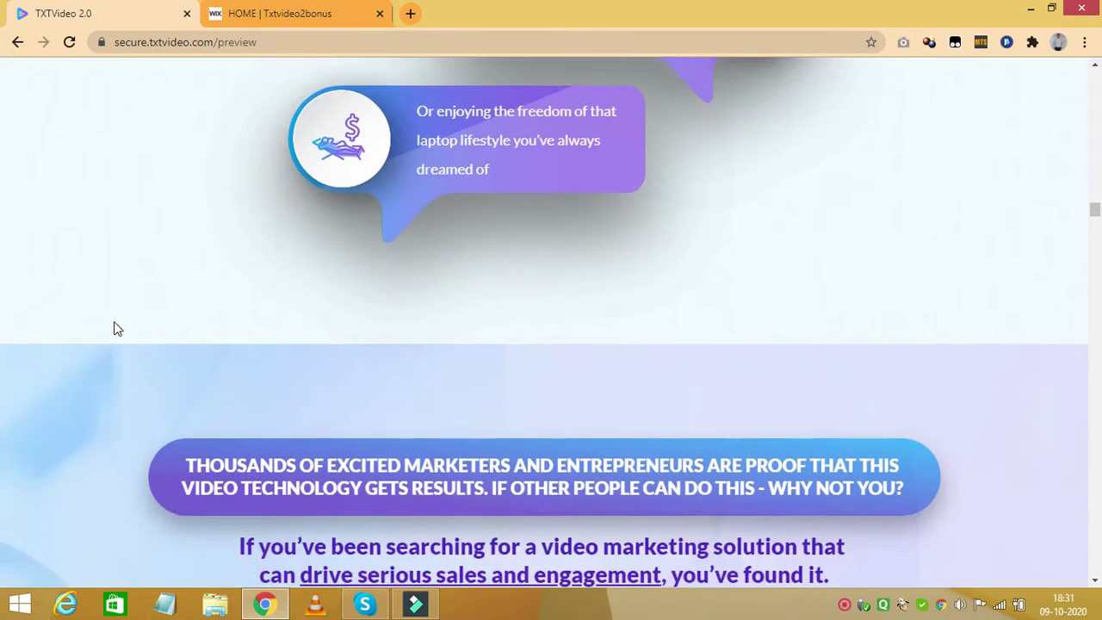
scroll(114, 324, "down", 1)
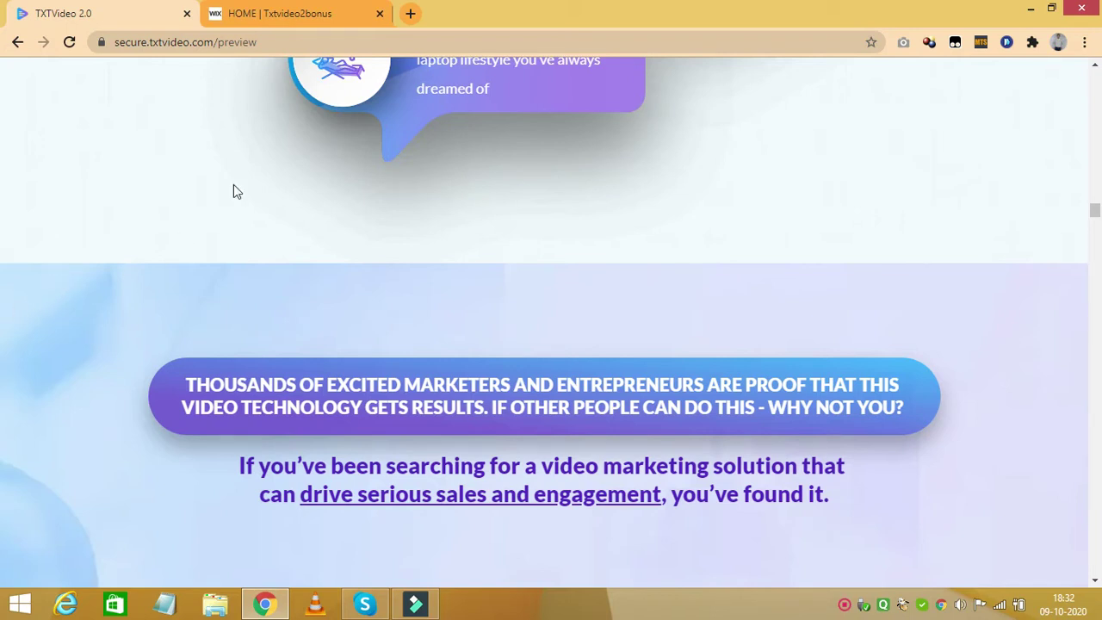
left_click(280, 14)
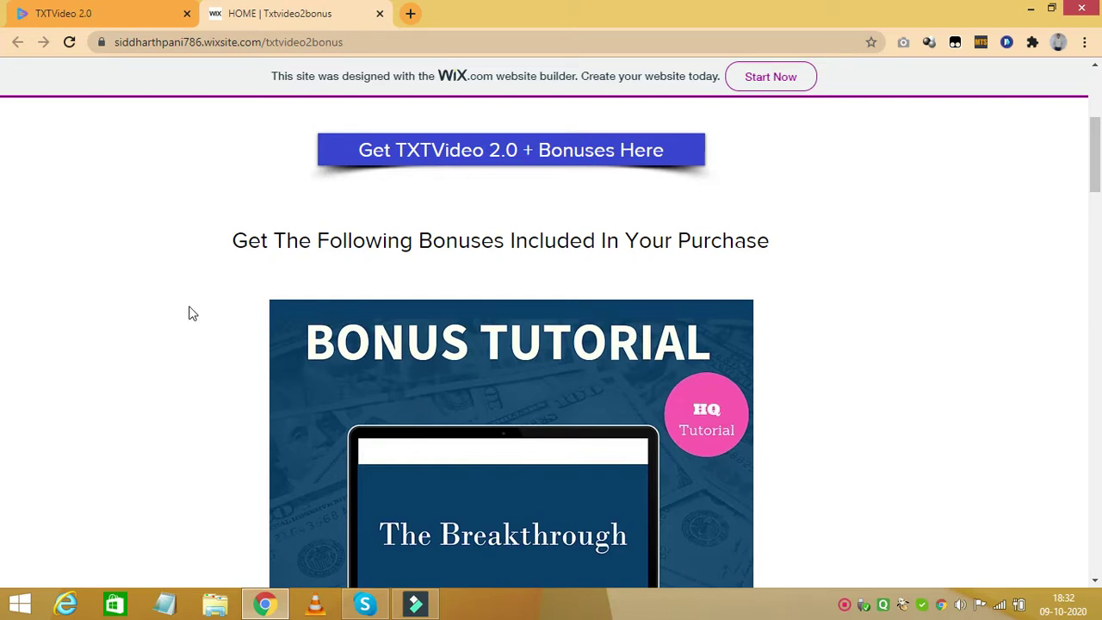
Scroll through the purchase bonuses list and back up to the bonuses heading.
scroll(205, 312, "down", 5)
scroll(210, 313, "down", 4)
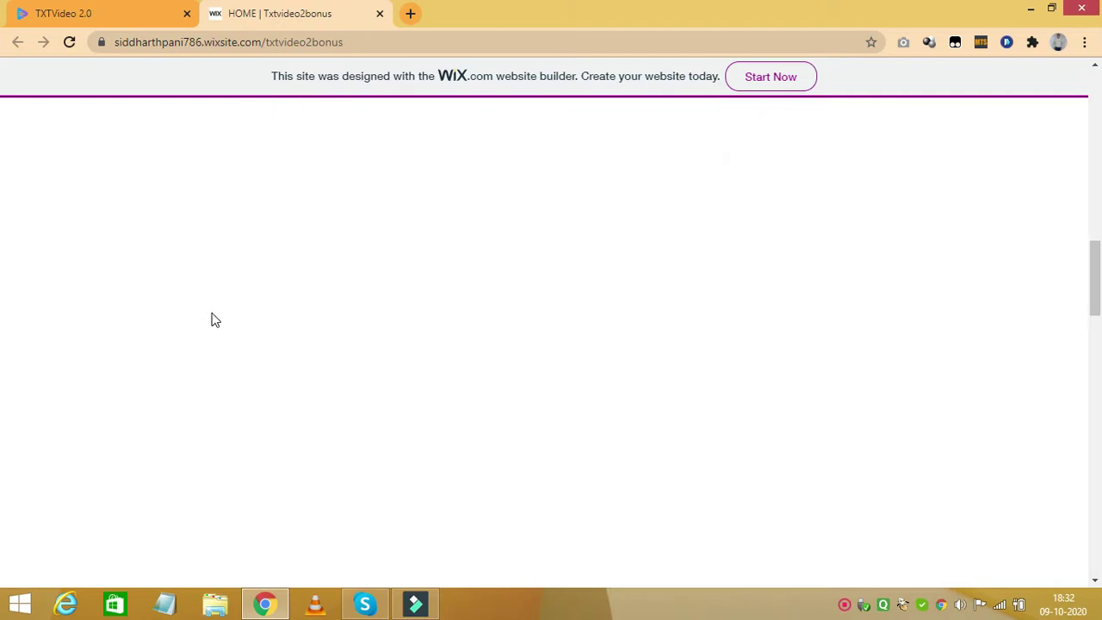
scroll(212, 315, "up", 6)
scroll(219, 320, "up", 3)
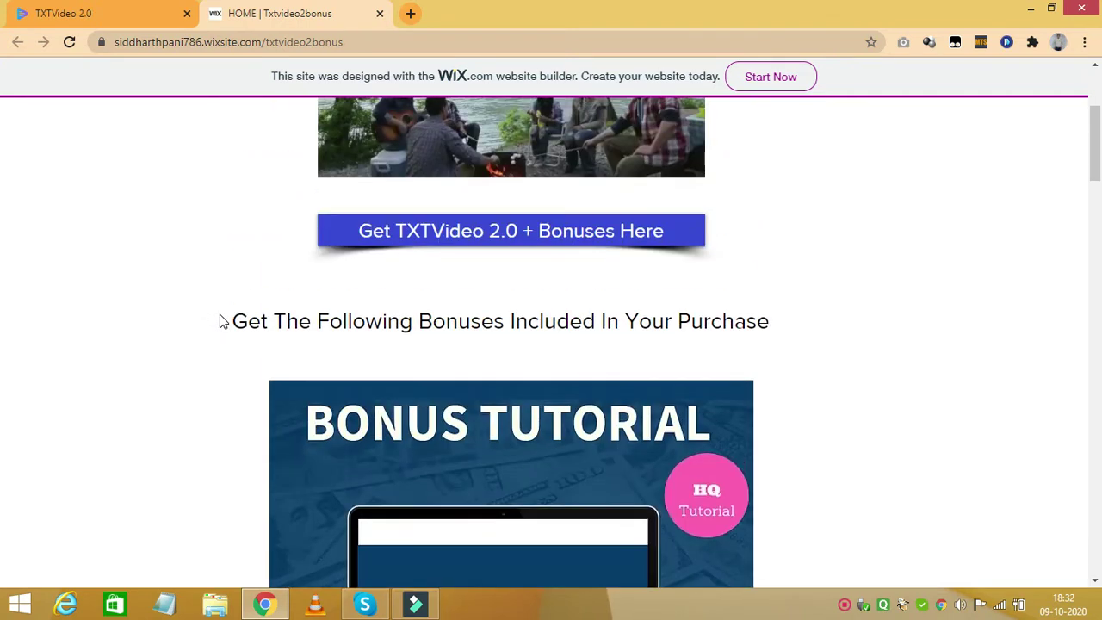
scroll(235, 317, "down", 1)
scroll(450, 234, "down", 5)
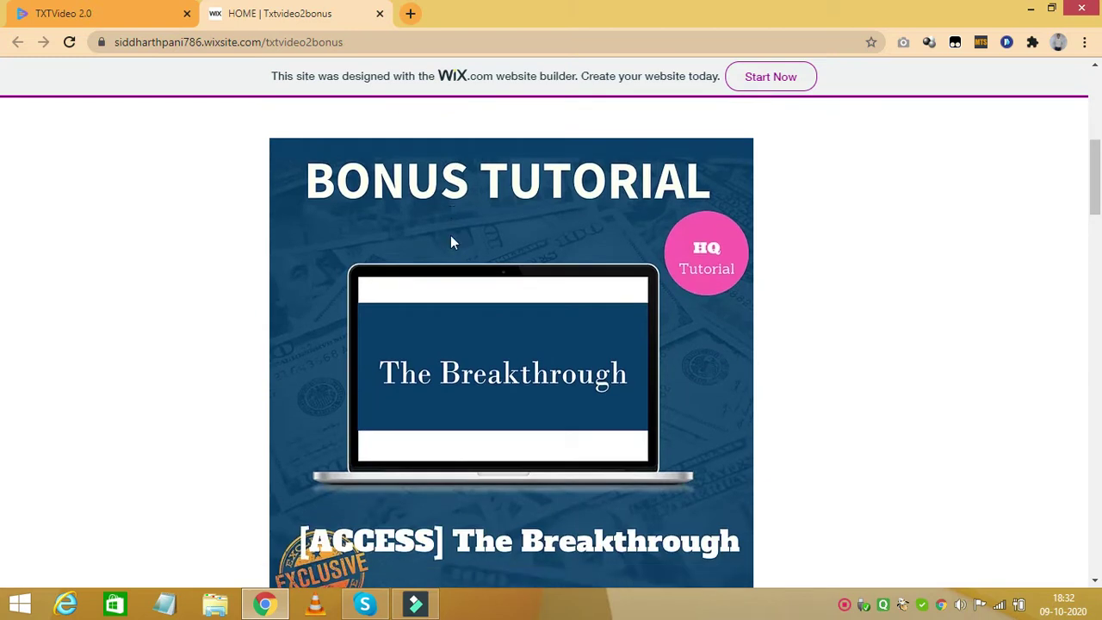
scroll(264, 415, "down", 8)
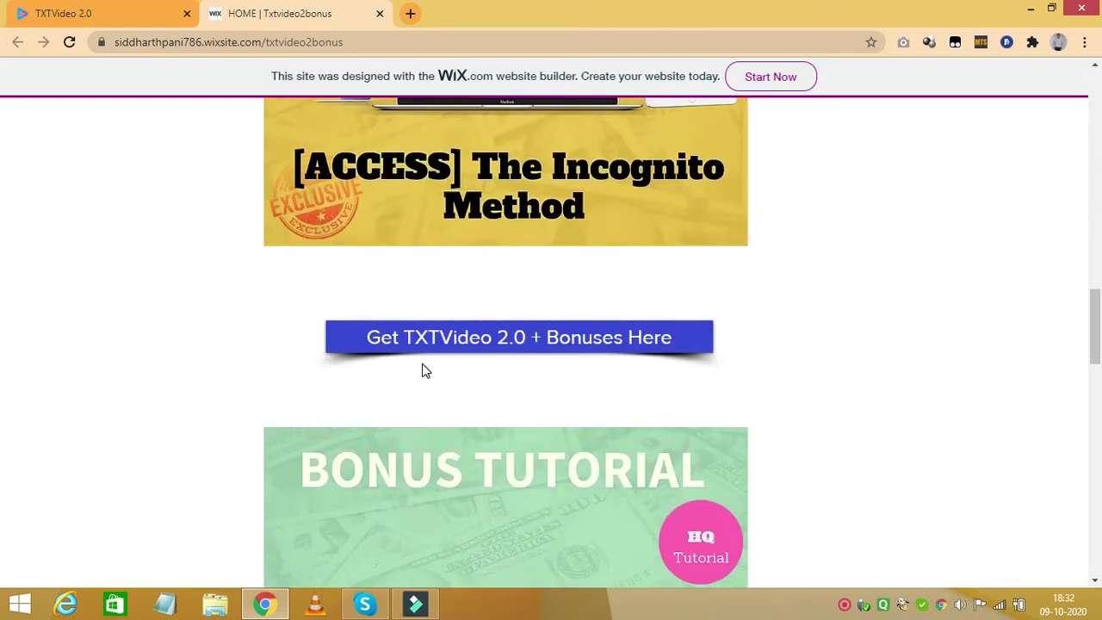
scroll(420, 374, "down", 2)
scroll(378, 413, "up", 4)
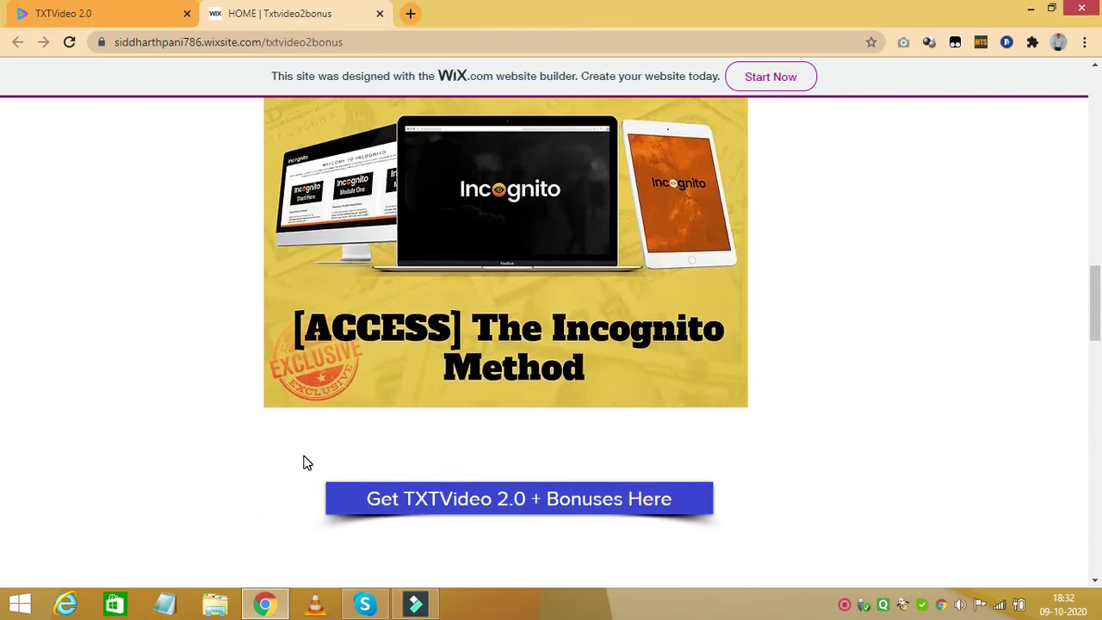
scroll(296, 450, "up", 2)
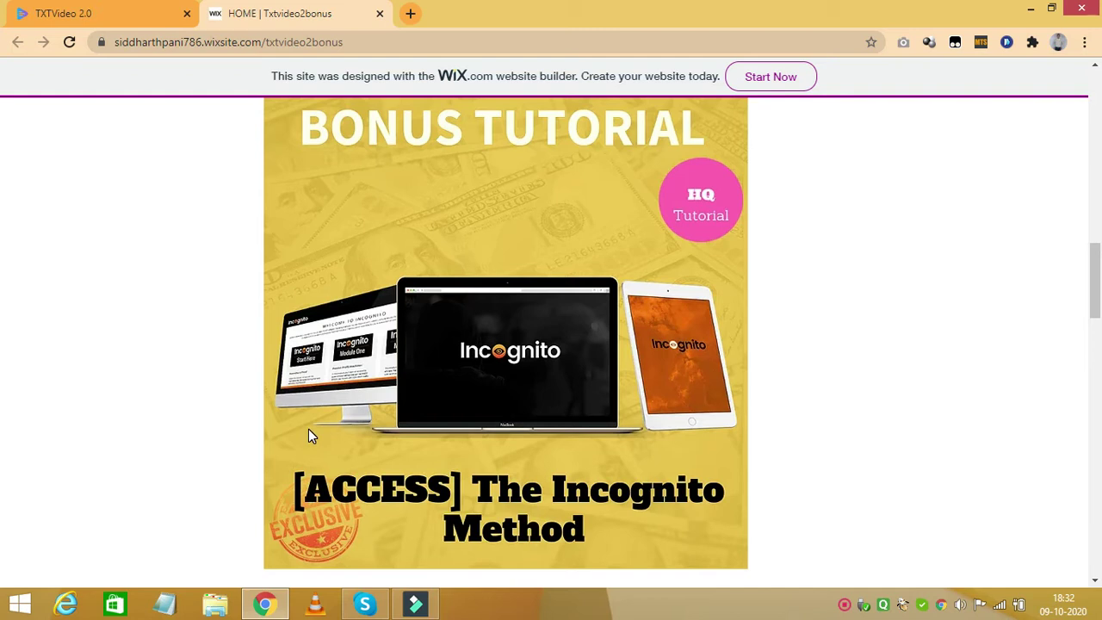
scroll(308, 428, "up", 3)
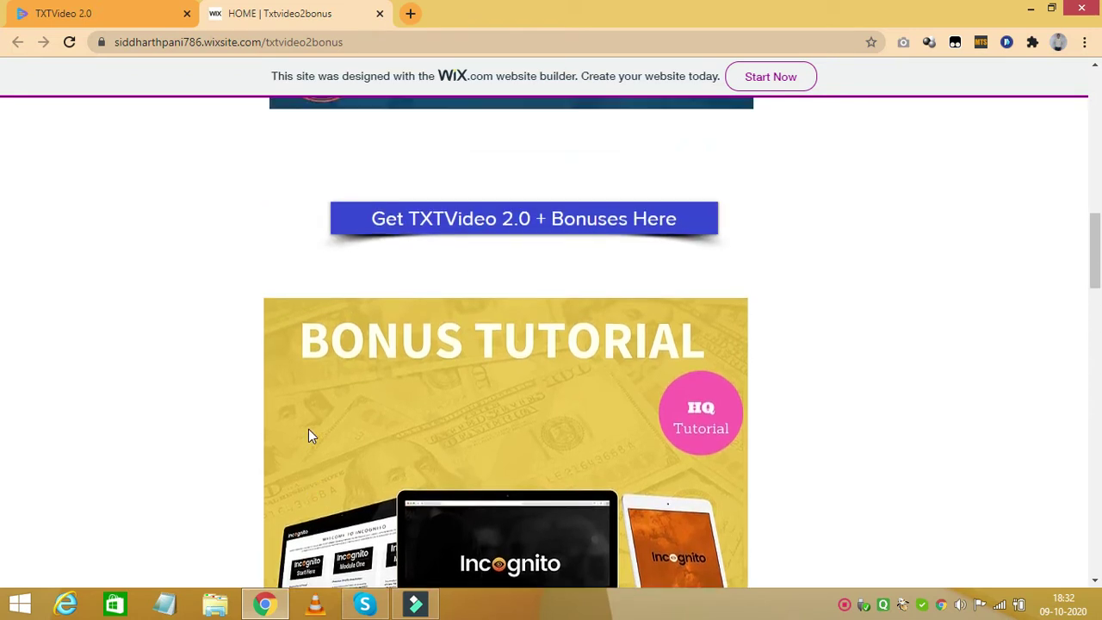
scroll(309, 429, "up", 15)
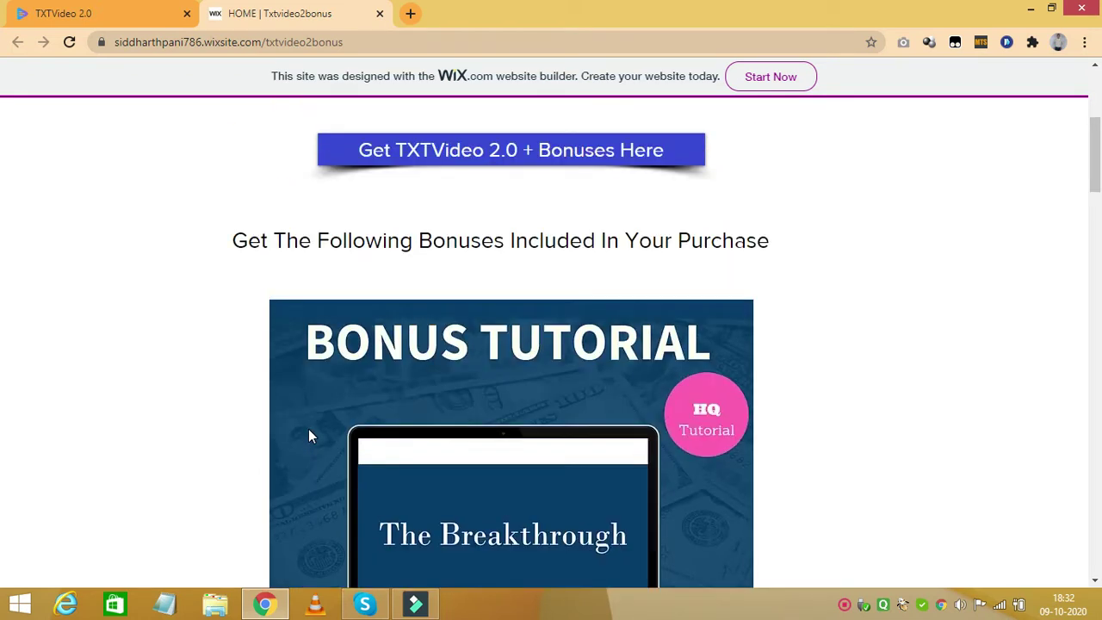
Scroll past Breakthrough, Incognito, Urgency Suites Pro and Five Figure Freedom to the Raiken System bonus.
scroll(310, 435, "down", 3)
scroll(310, 435, "down", 1)
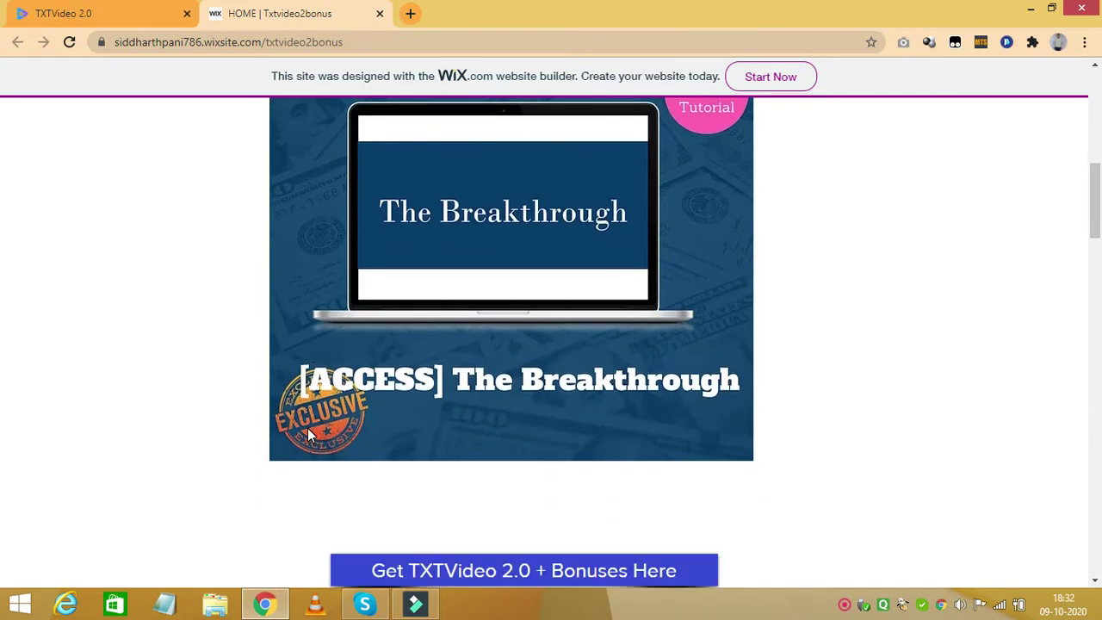
scroll(306, 430, "down", 3)
scroll(296, 428, "down", 2)
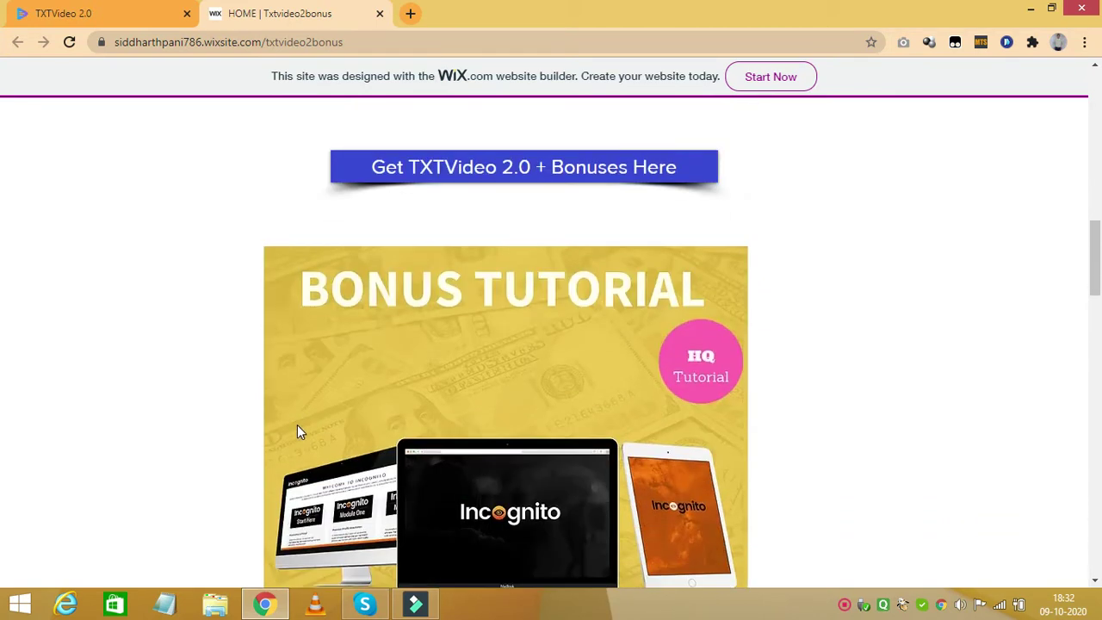
scroll(302, 426, "down", 3)
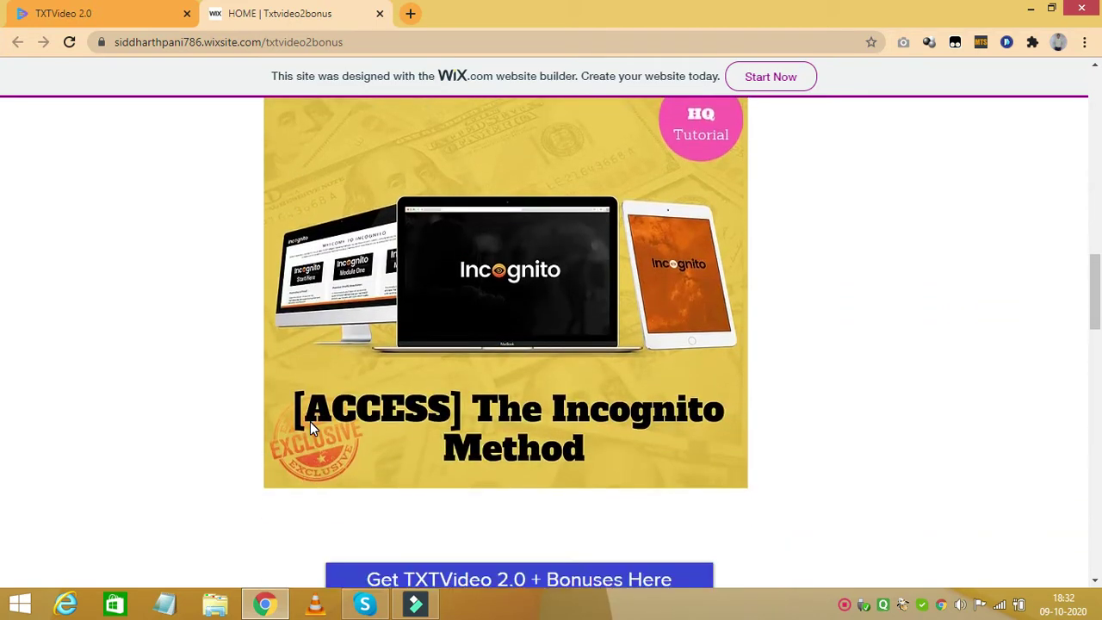
scroll(311, 428, "down", 5)
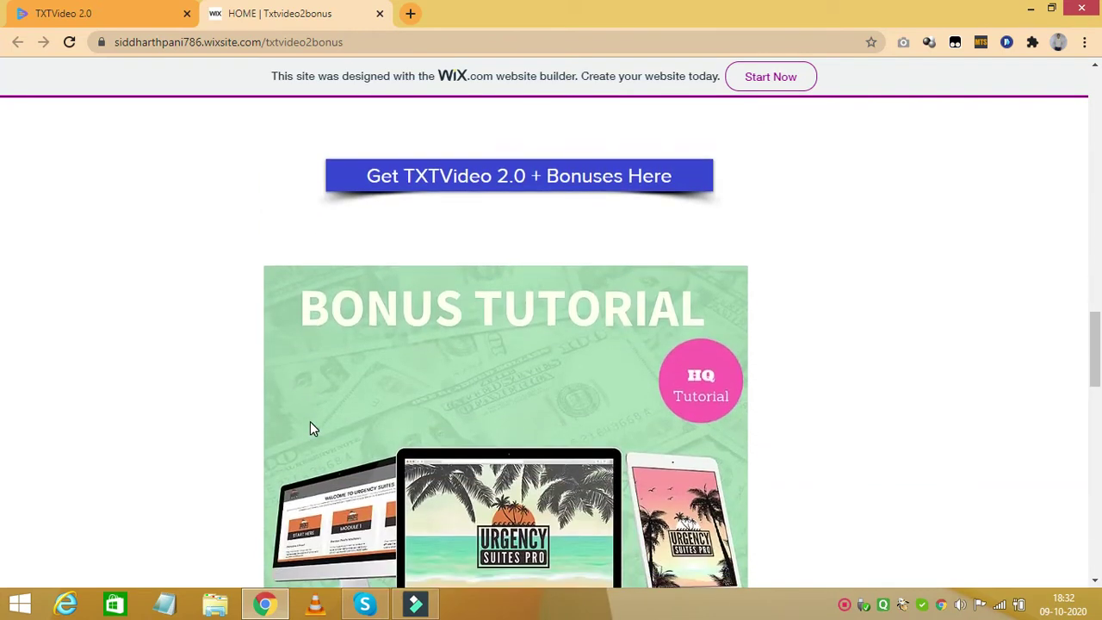
scroll(312, 428, "down", 2)
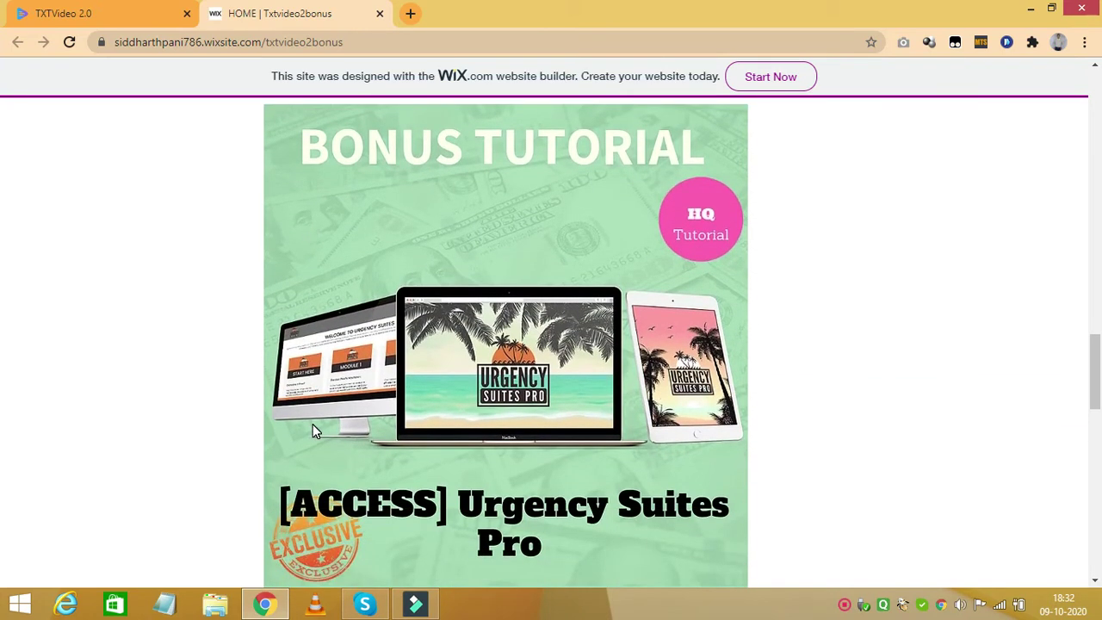
scroll(314, 430, "down", 5)
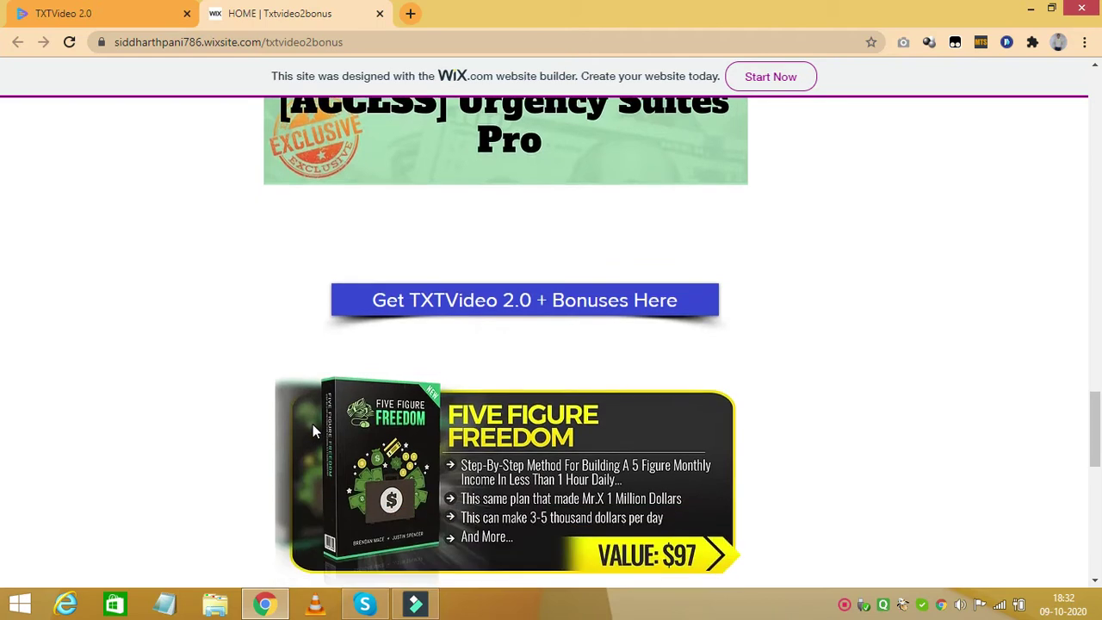
scroll(313, 424, "down", 1)
scroll(312, 424, "down", 1)
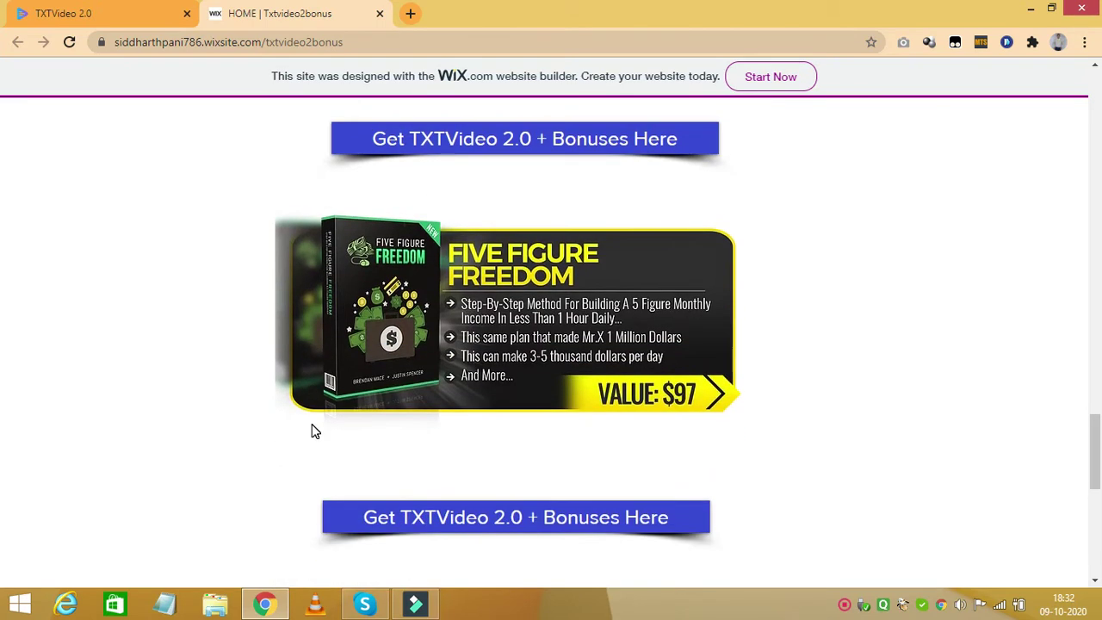
scroll(313, 430, "down", 3)
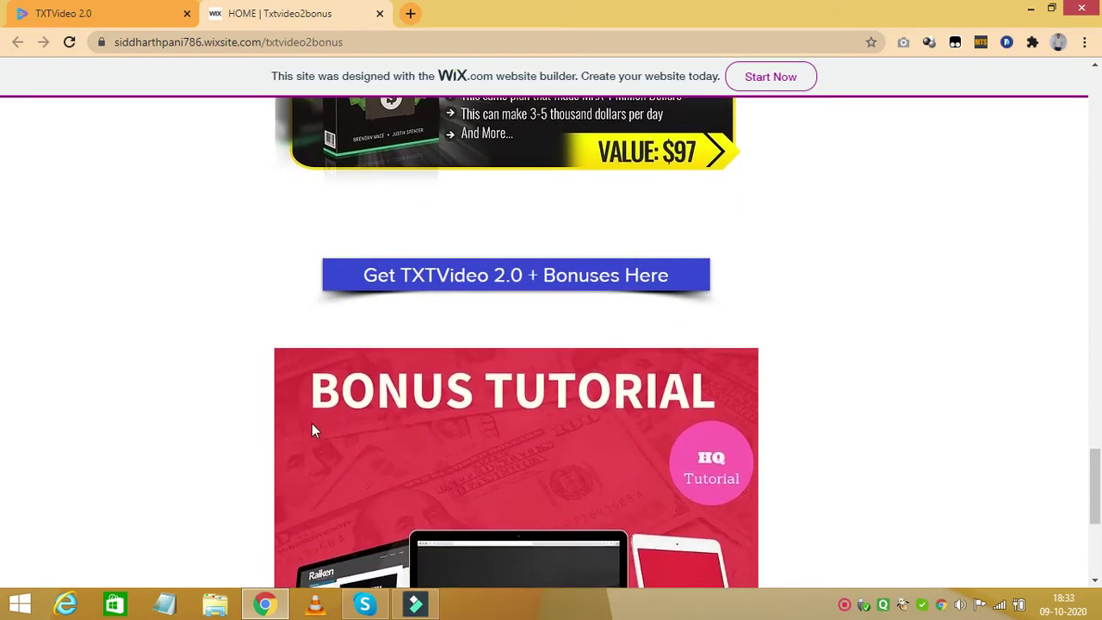
scroll(312, 431, "down", 3)
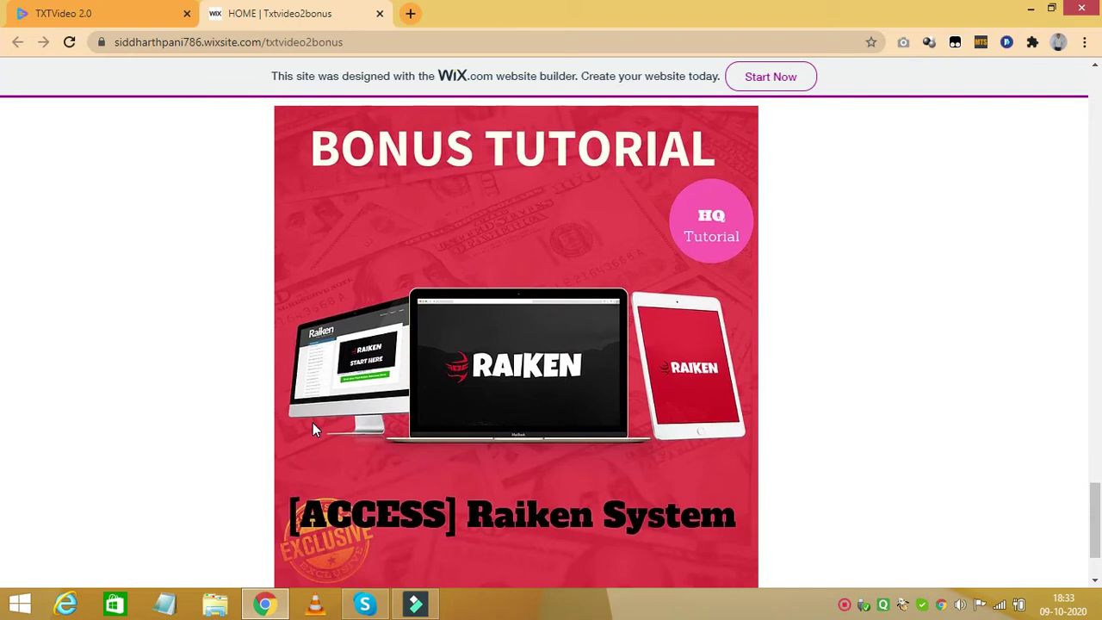